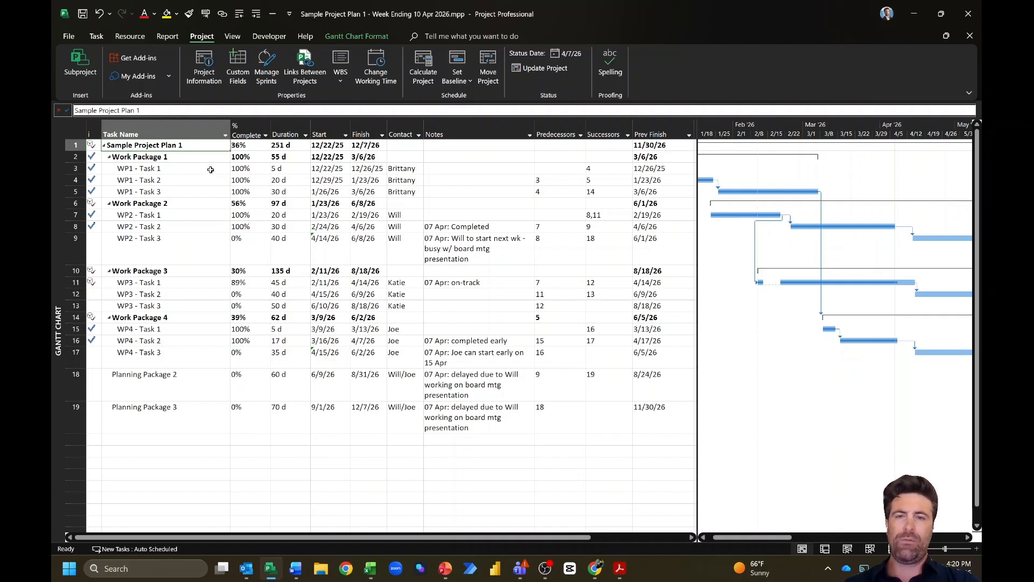
# Step: Review the saved baselines in the Set Baseline options and cancel, keeping the original baseline
pyautogui.click(514, 143)
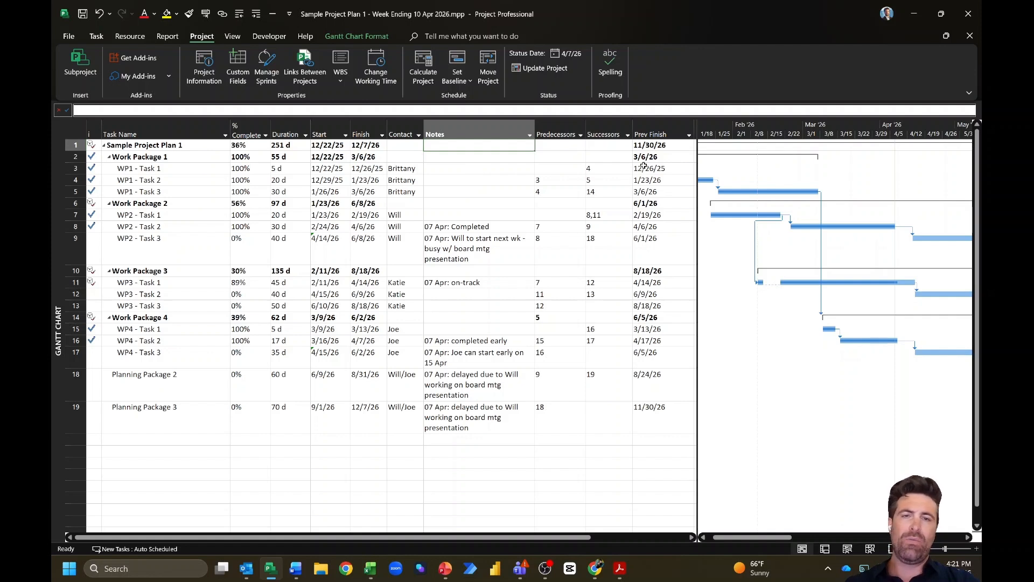
pyautogui.click(650, 134)
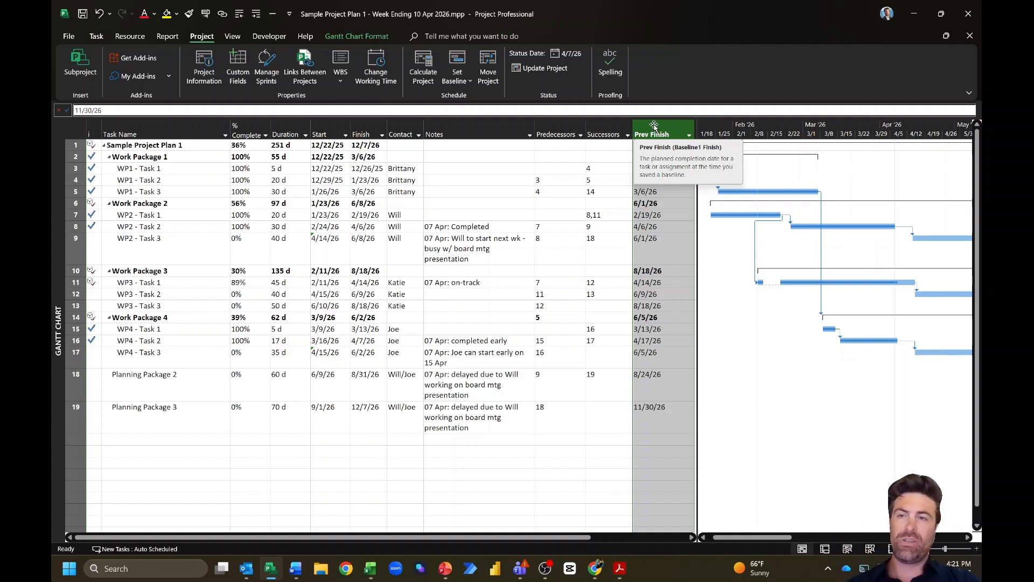
pyautogui.click(465, 85)
pyautogui.click(474, 100)
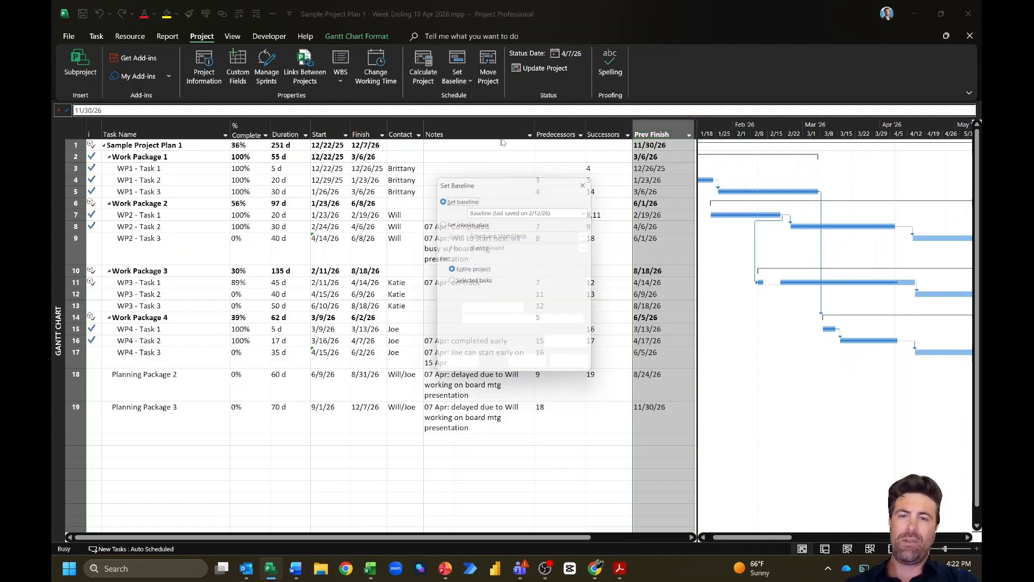
pyautogui.click(564, 211)
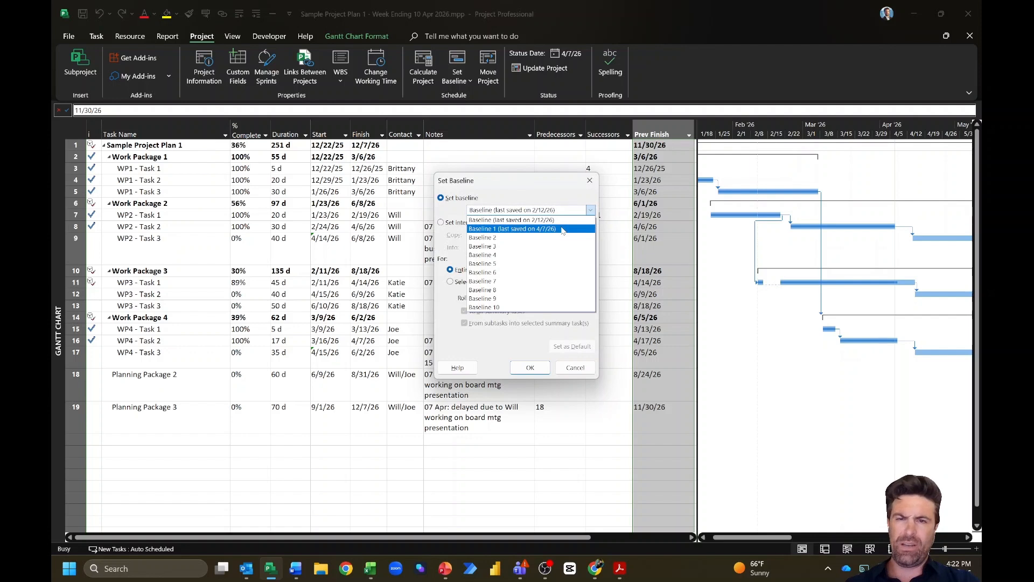
pyautogui.click(586, 372)
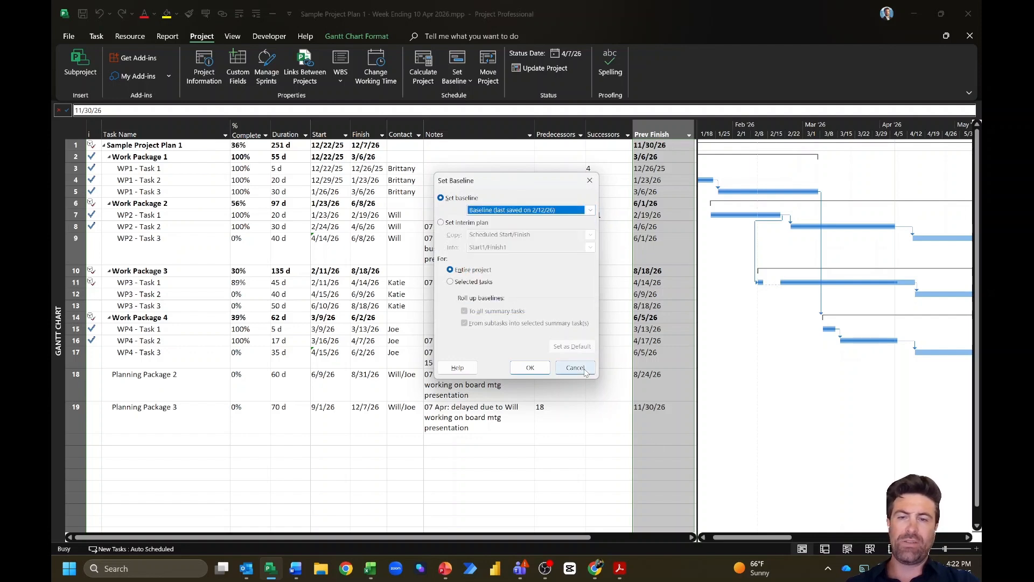
pyautogui.click(575, 368)
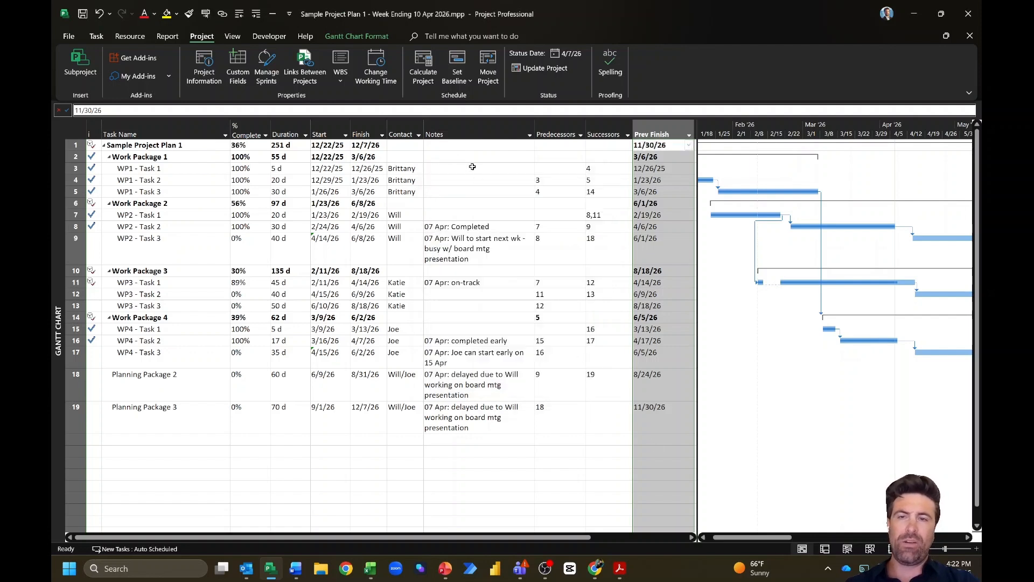
# Step: Select Notes and Prev Finish cells, then the Prev Finish and Finish columns, and clear the selection
pyautogui.click(472, 167)
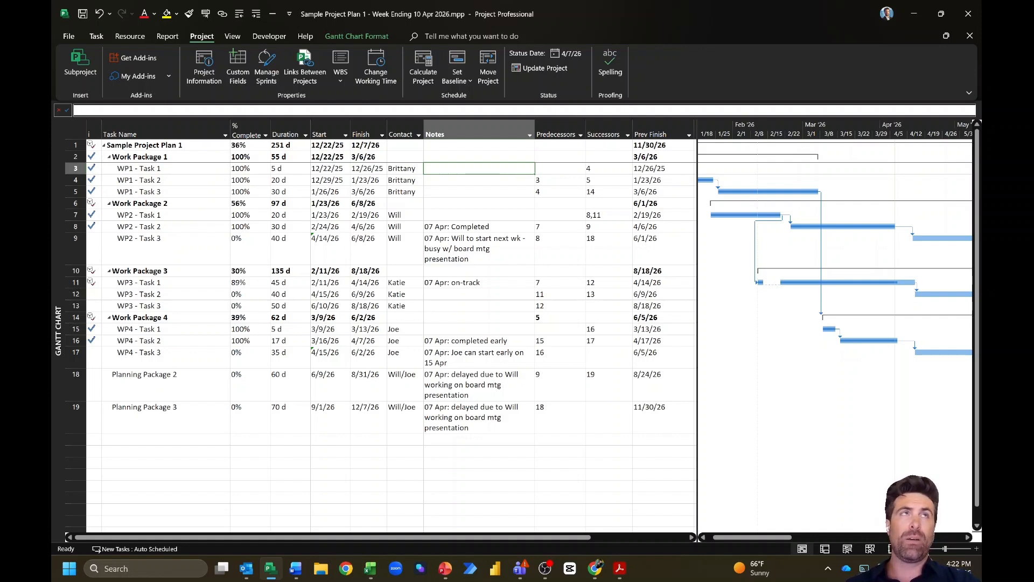
pyautogui.click(658, 204)
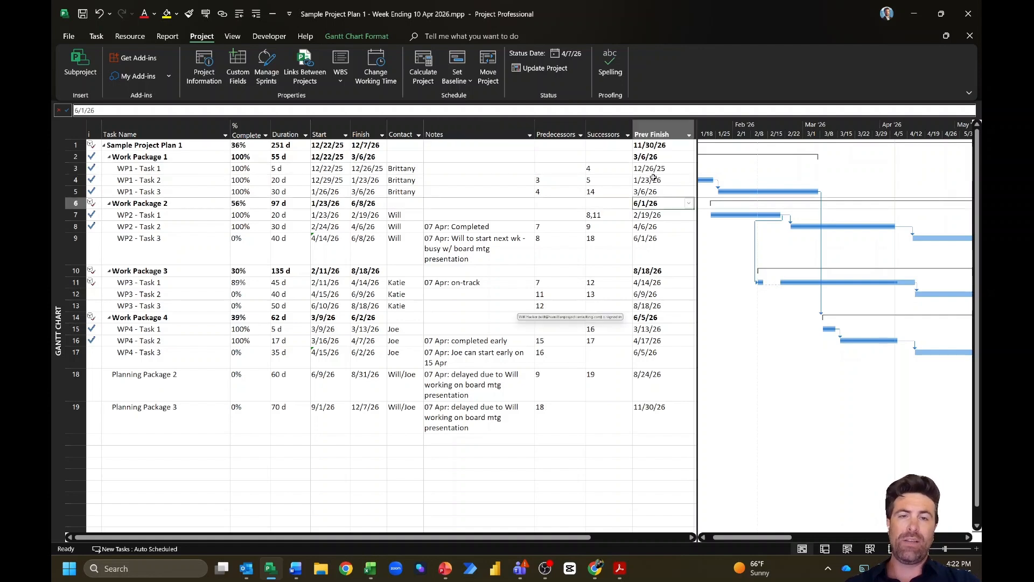
pyautogui.click(653, 167)
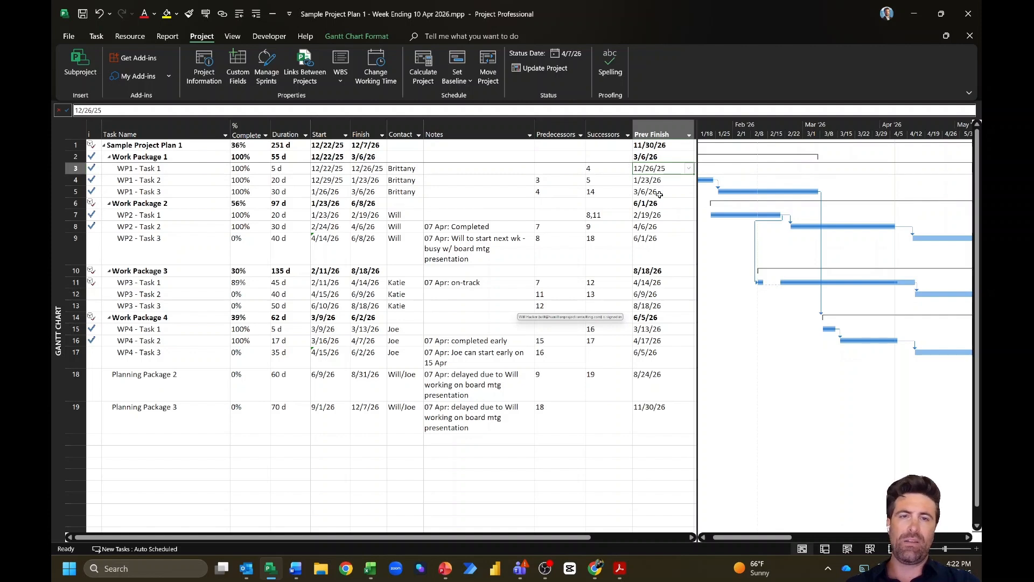
pyautogui.click(655, 133)
pyautogui.keyDown('ctrl'); pyautogui.click(369, 132); pyautogui.keyUp('ctrl')
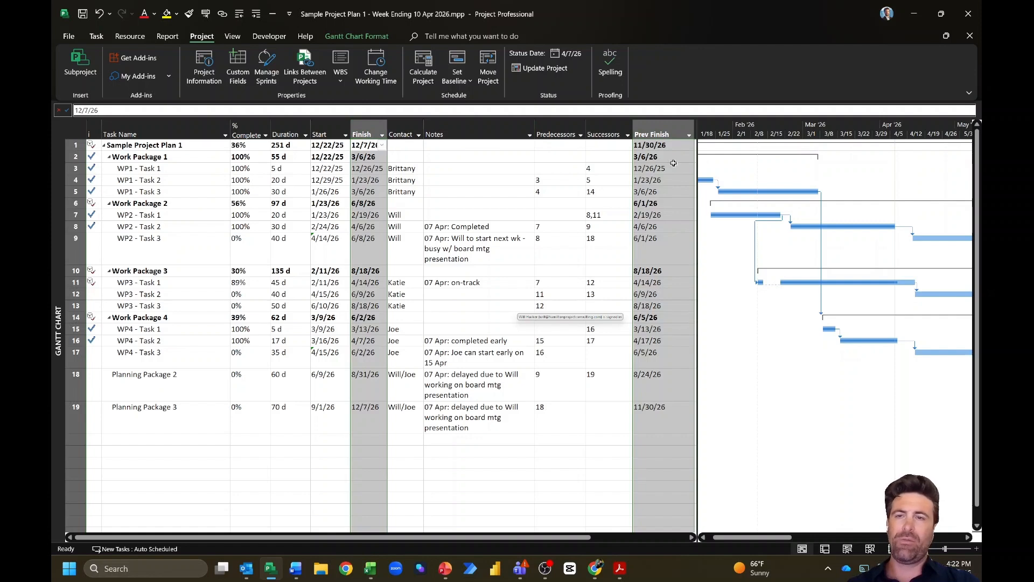
pyautogui.click(655, 145)
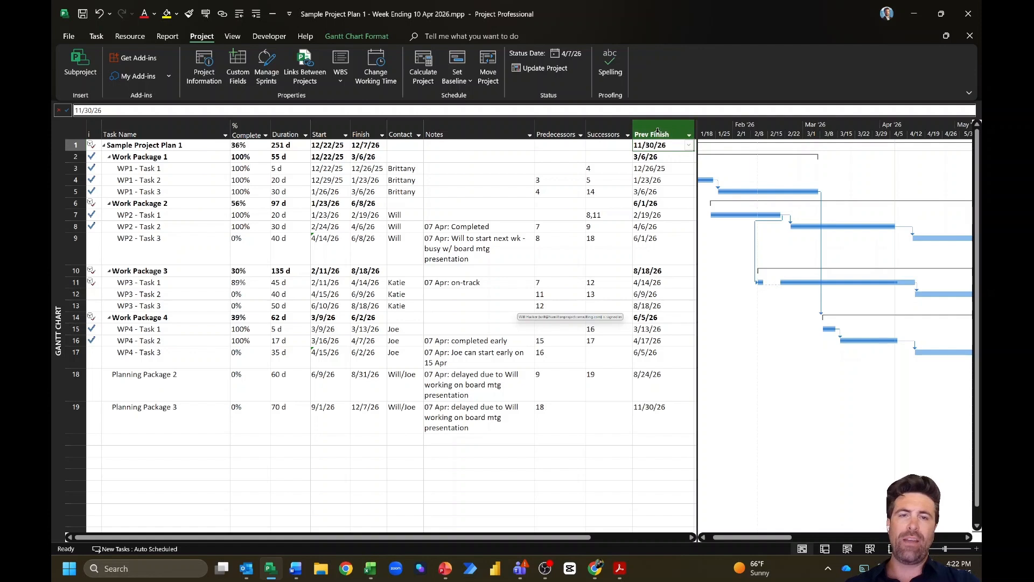
# Step: Open Custom Fields from the Prev Finish column header with type set to Number
pyautogui.rightClick(651, 130)
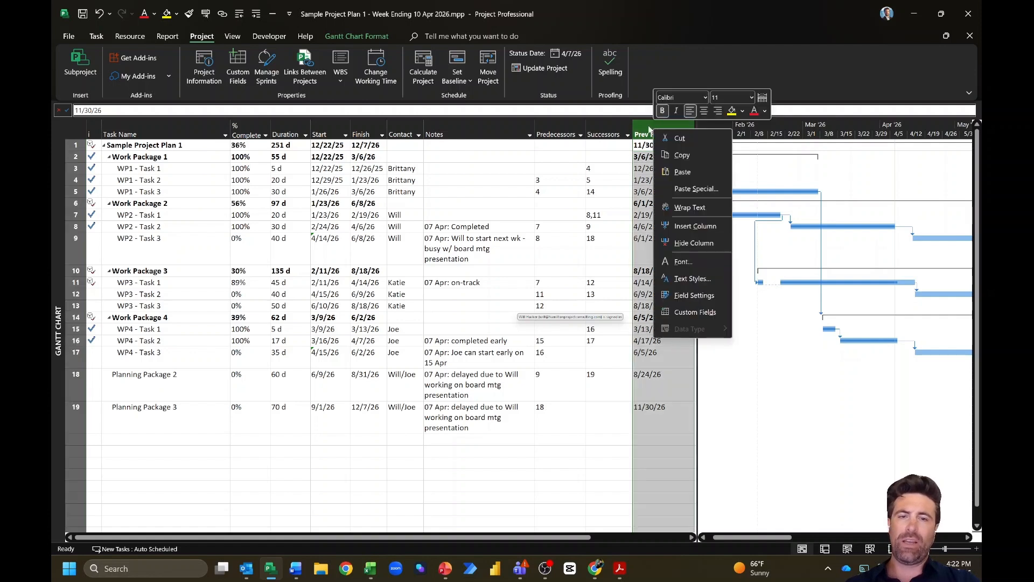
pyautogui.click(697, 312)
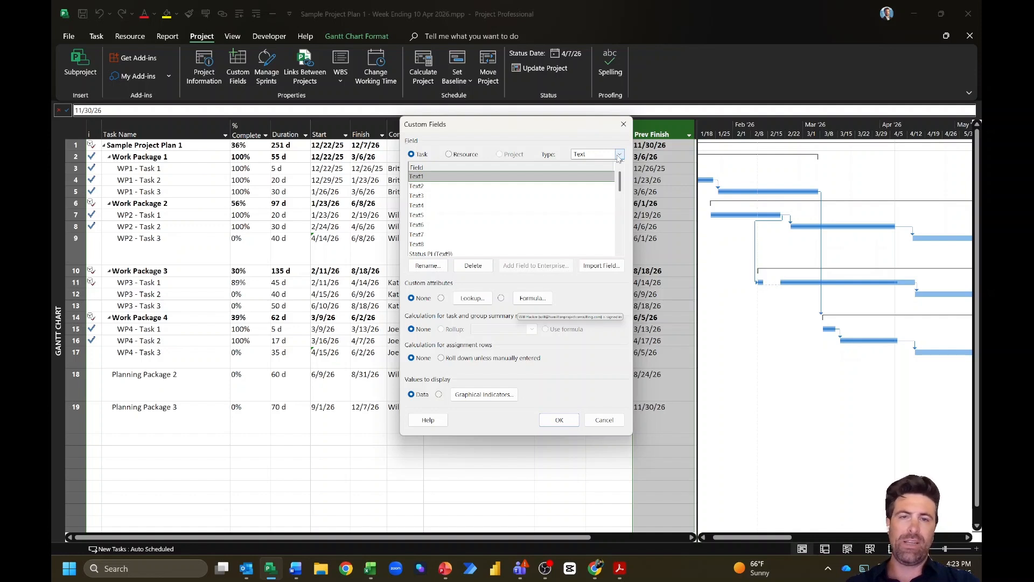
pyautogui.click(620, 156)
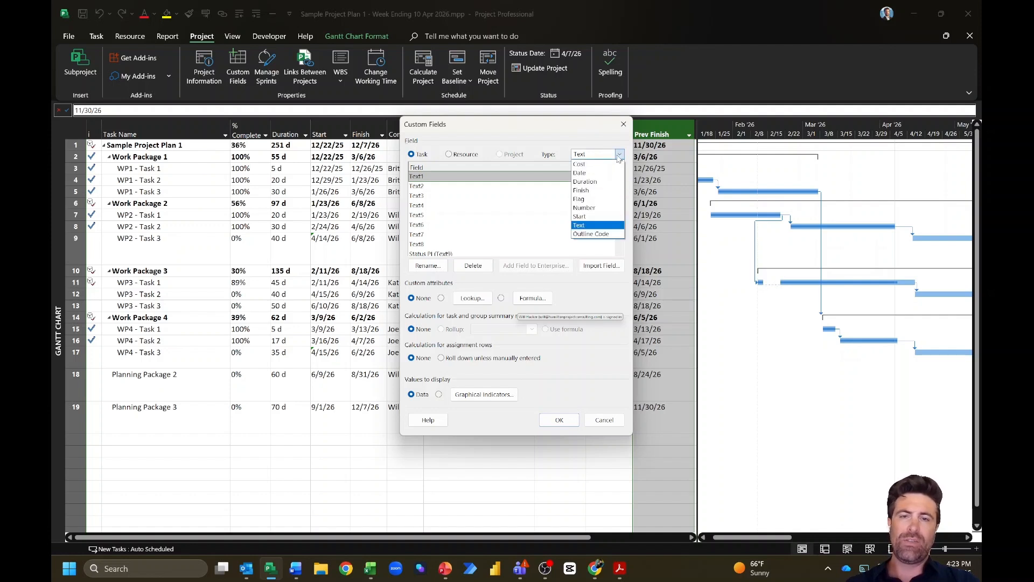
pyautogui.click(601, 208)
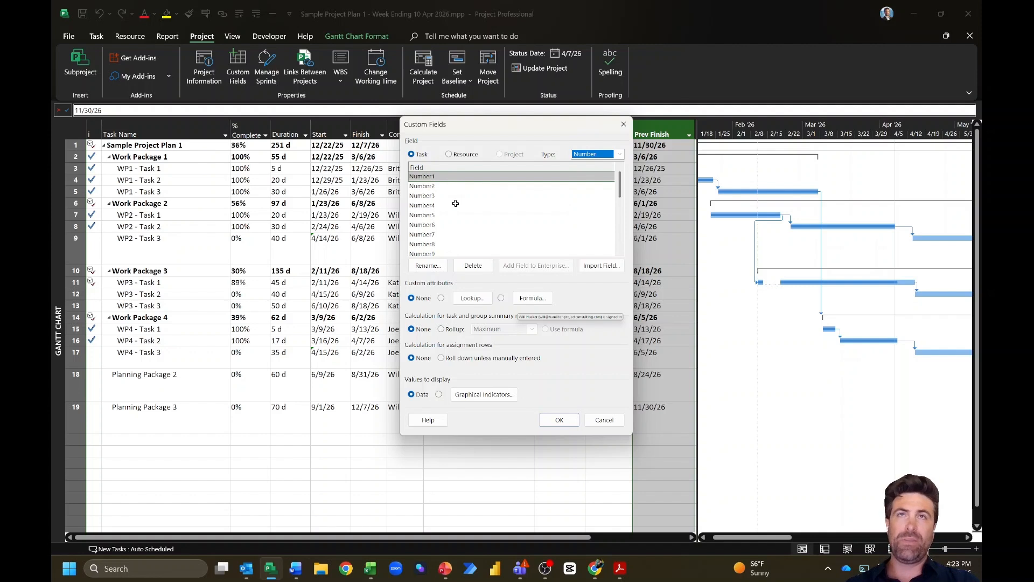
# Step: Rename task field Number1 to *F-VAR
pyautogui.click(427, 266)
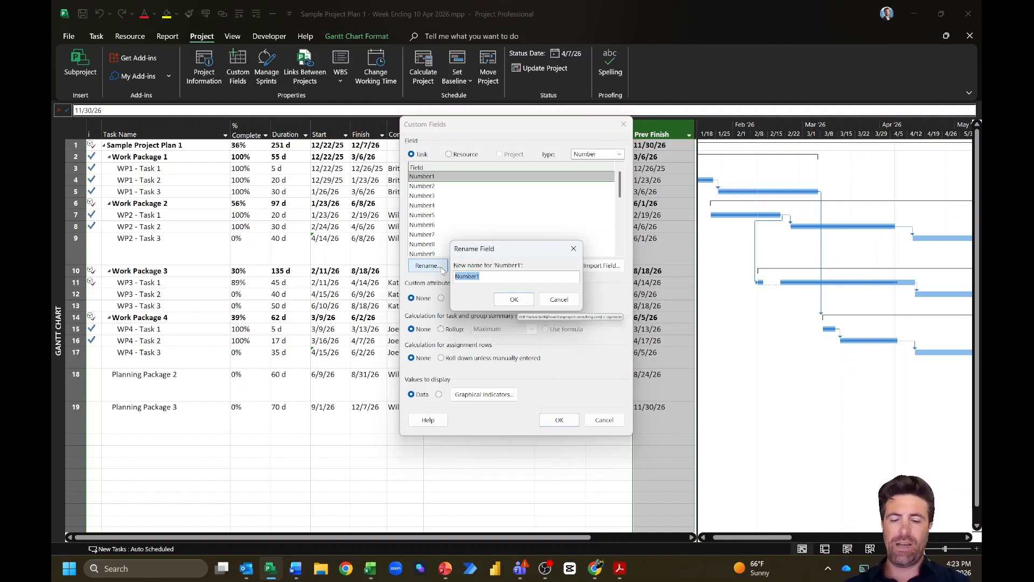
pyautogui.write('*')
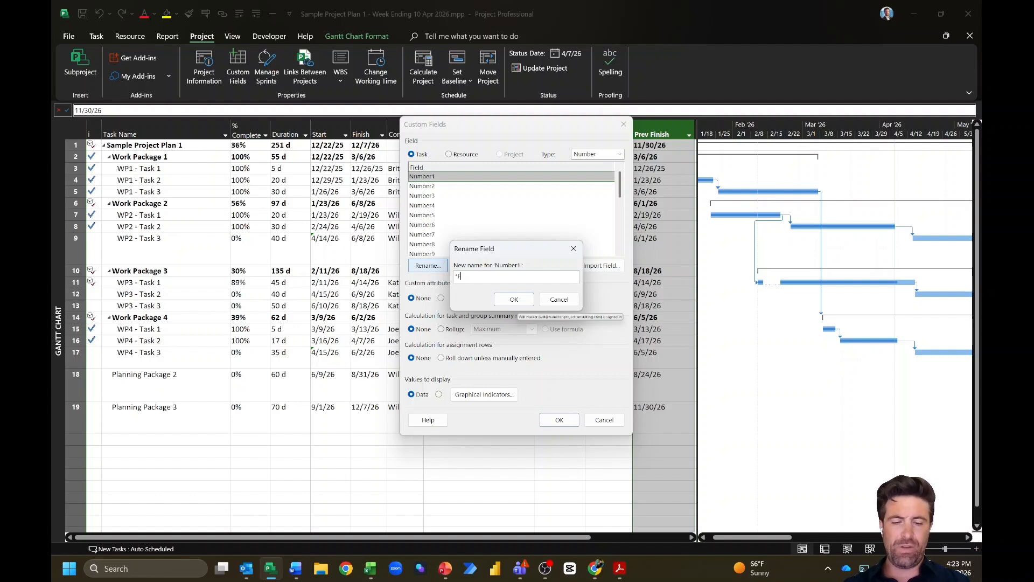
pyautogui.write('VAR')
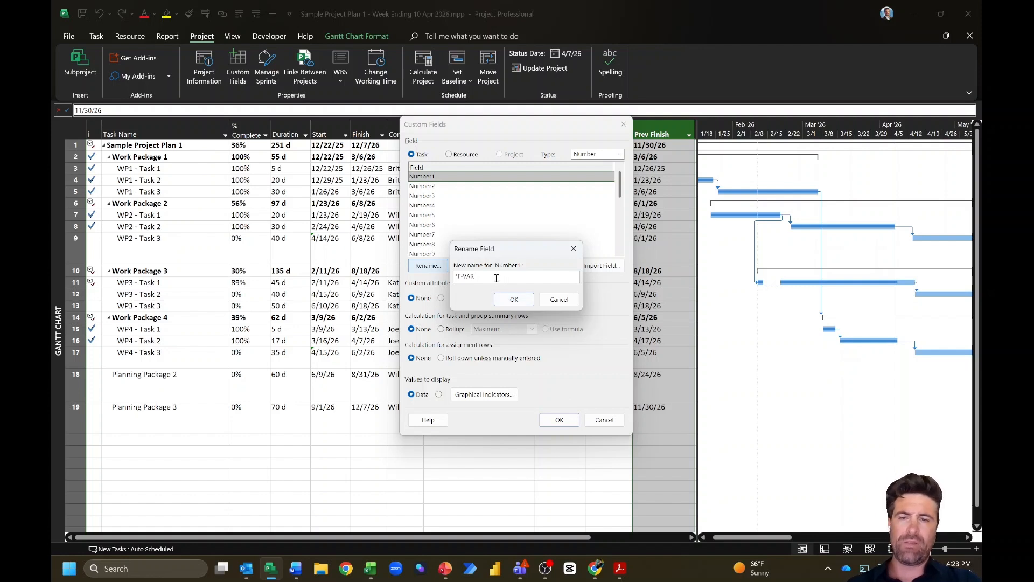
pyautogui.click(521, 299)
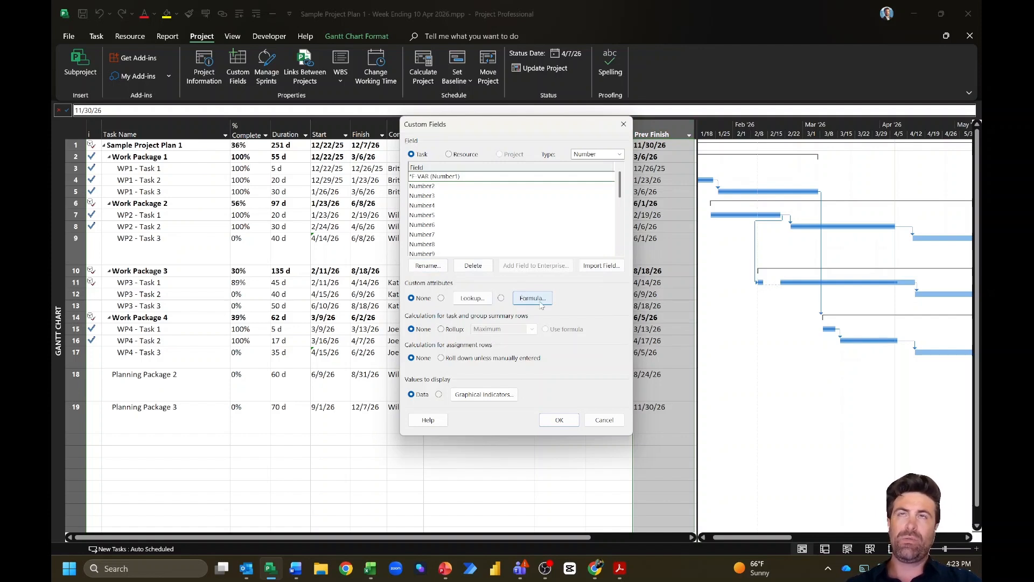
# Step: In the *F-VAR formula editor, insert the Baseline10 Finish field, then delete it
pyautogui.click(538, 301)
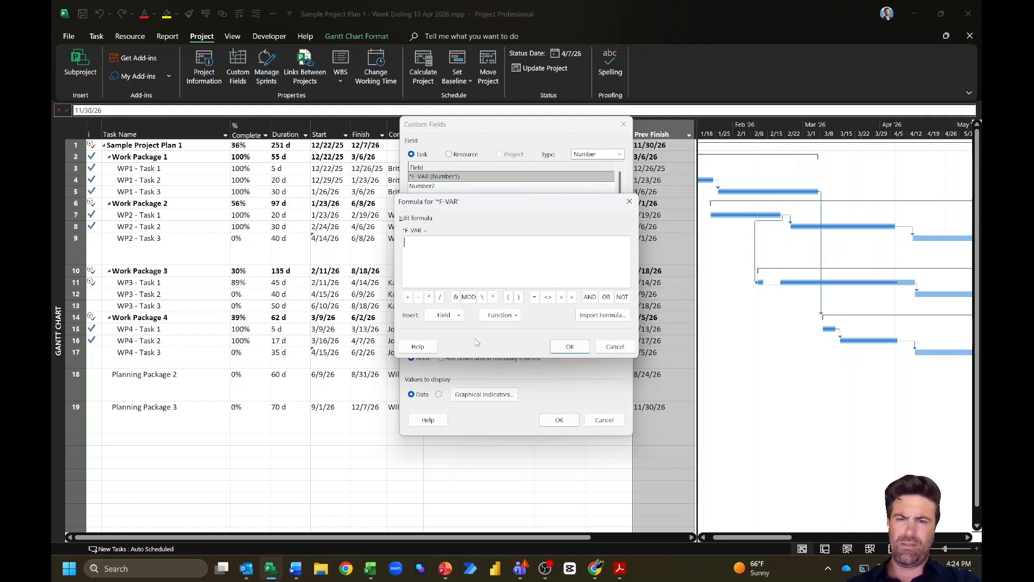
pyautogui.click(458, 316)
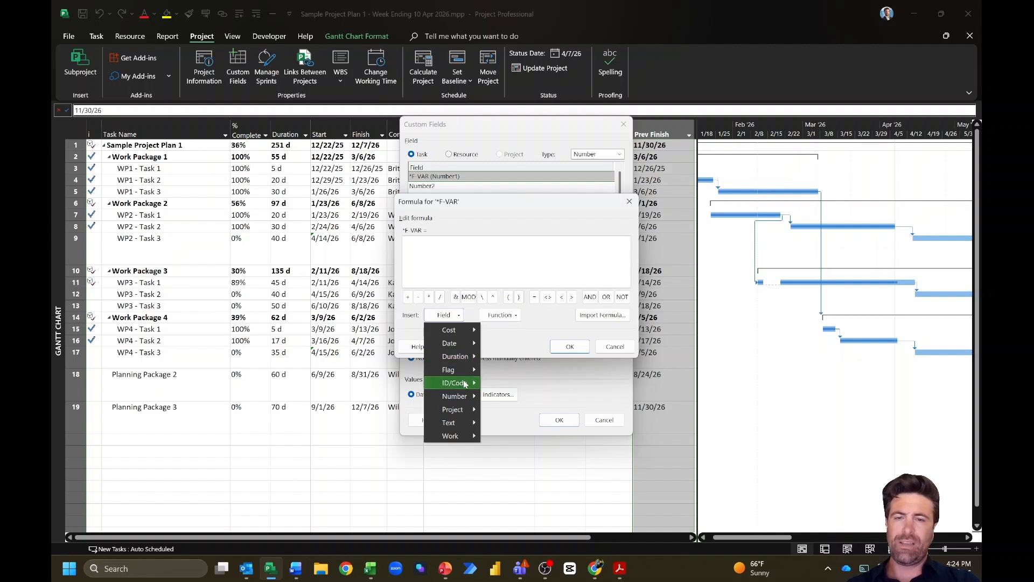
pyautogui.moveTo(462, 398)
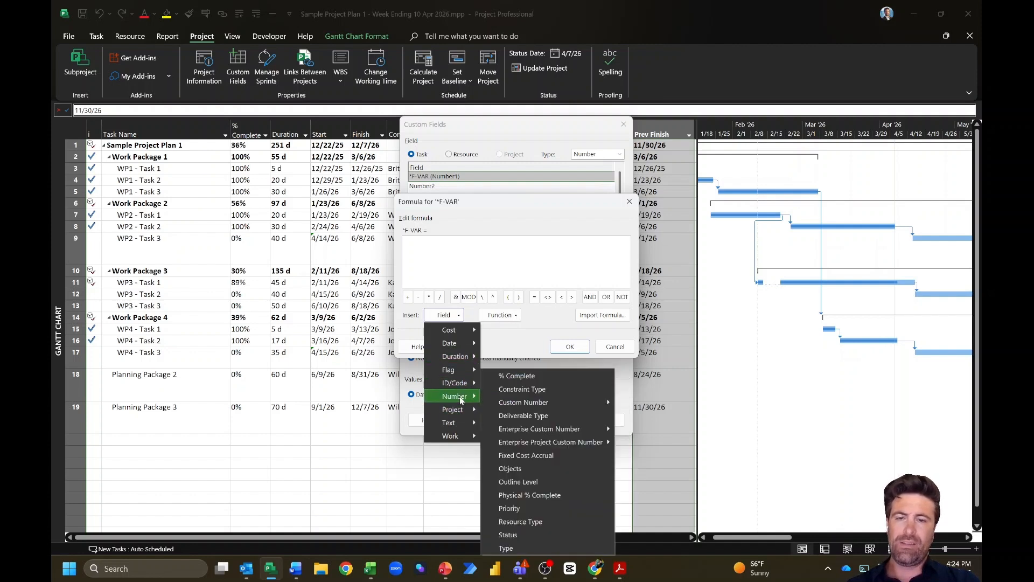
pyautogui.moveTo(458, 345)
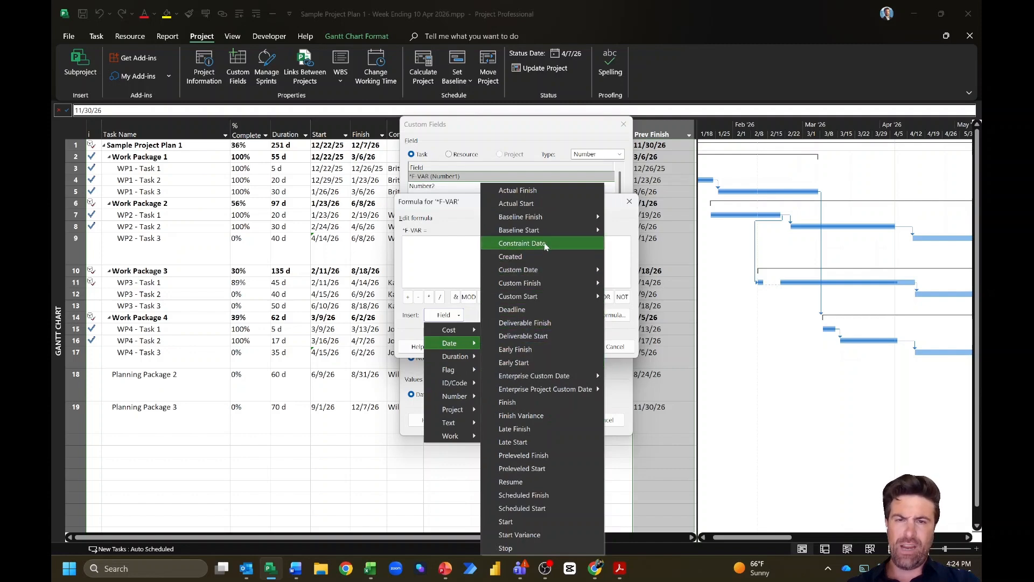
pyautogui.moveTo(558, 217)
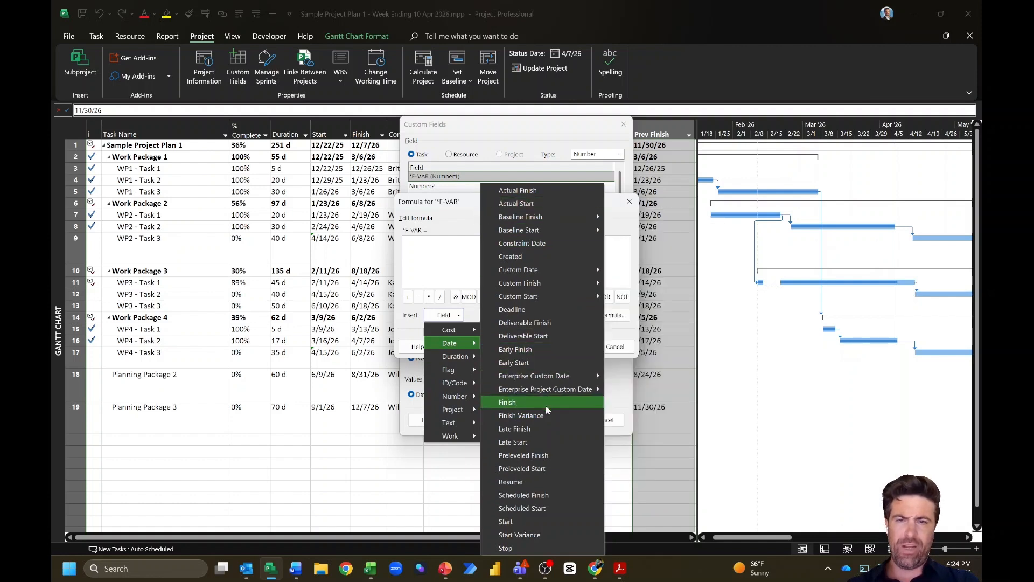
pyautogui.click(461, 278)
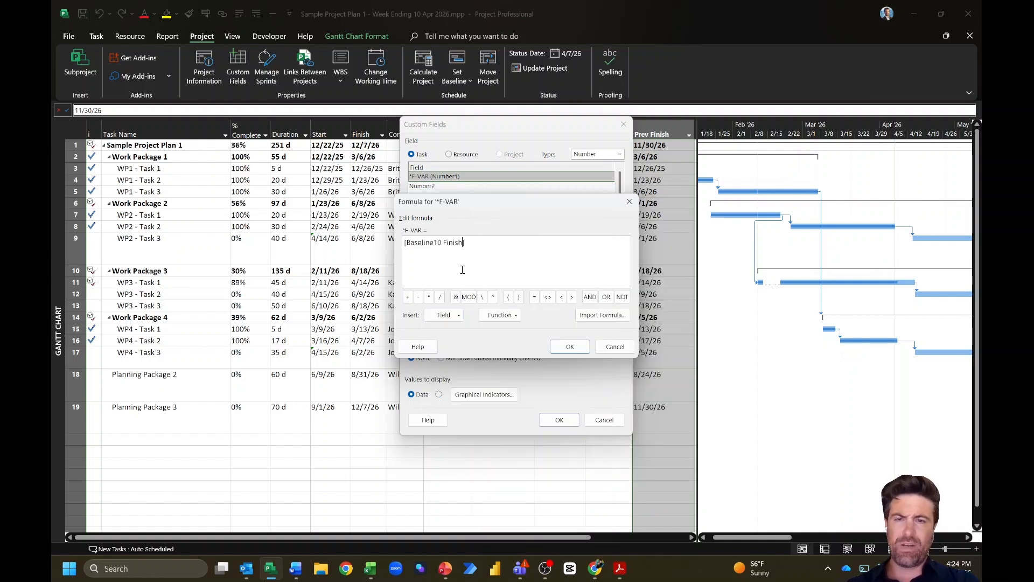
pyautogui.moveTo(484, 245); pyautogui.dragTo(404, 243)
pyautogui.press('Delete')
# Step: Browse the Date/Time formula functions and close the list without inserting anything
pyautogui.click(514, 316)
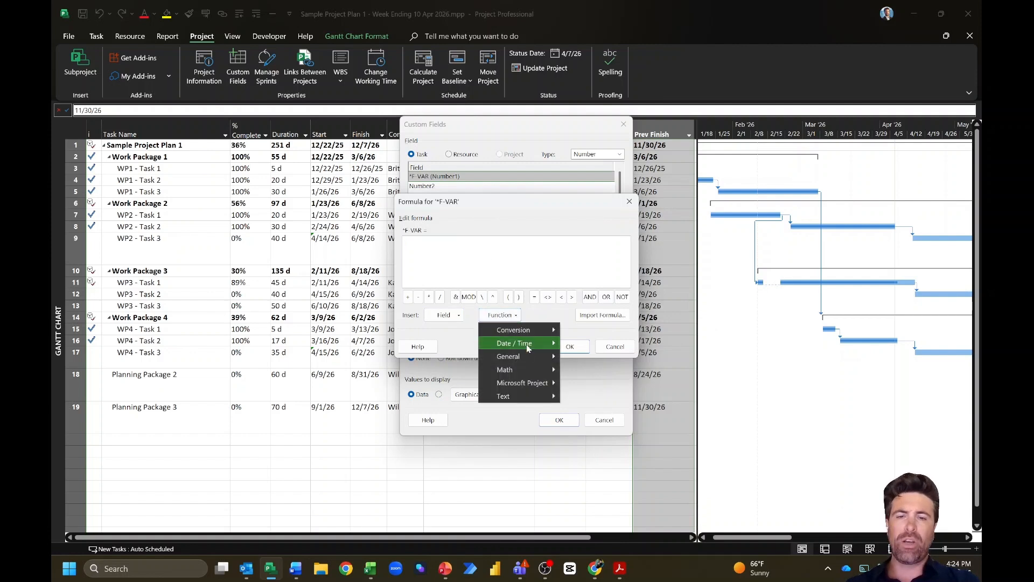
pyautogui.moveTo(531, 364)
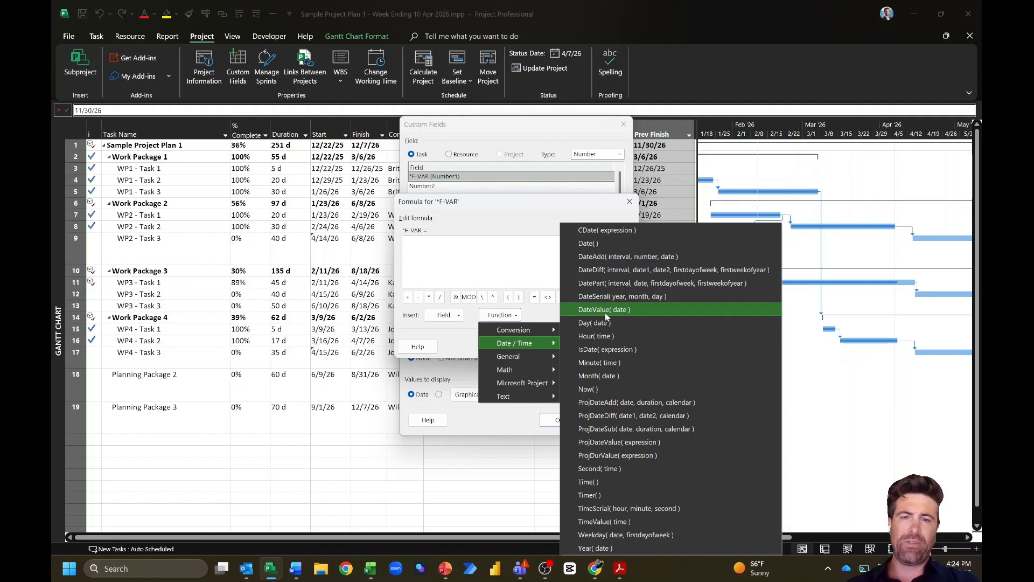
pyautogui.click(464, 259)
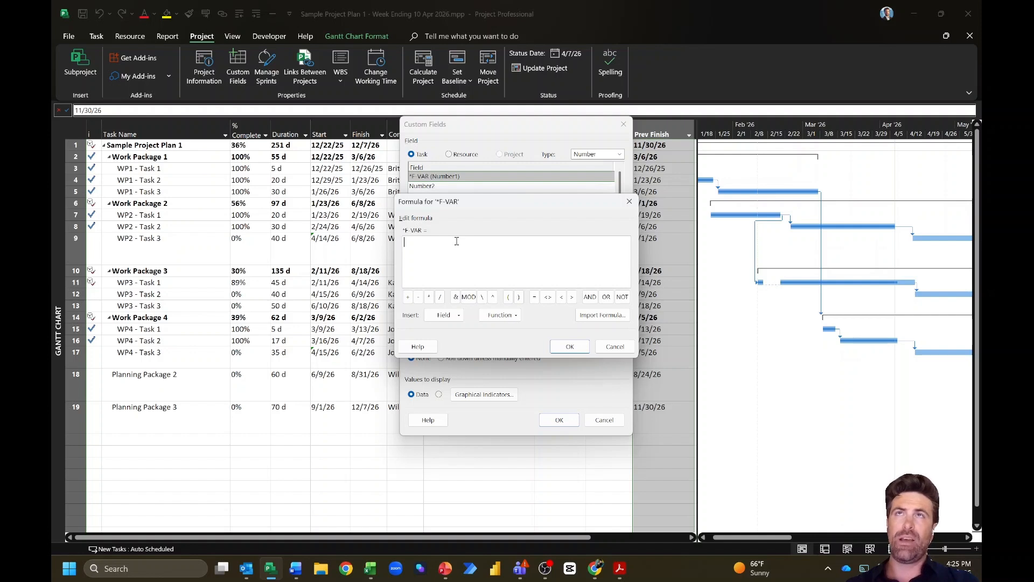
# Step: Enter the formula DateValue([Finish])-DateValue([Baseline1 Finish]) for *F-VAR and confirm
pyautogui.write('DateValue')
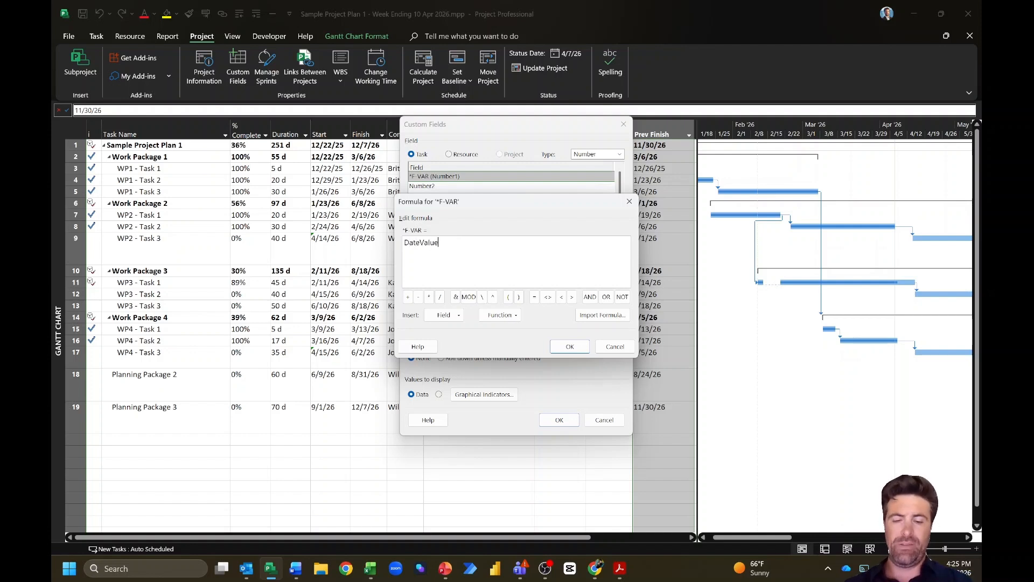
pyautogui.write('([')
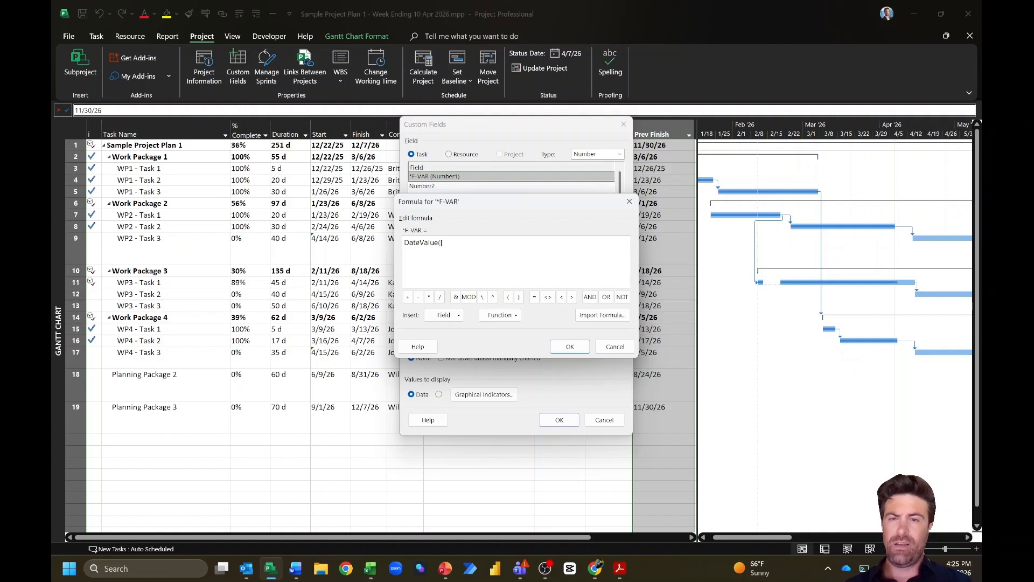
pyautogui.write('Finis')
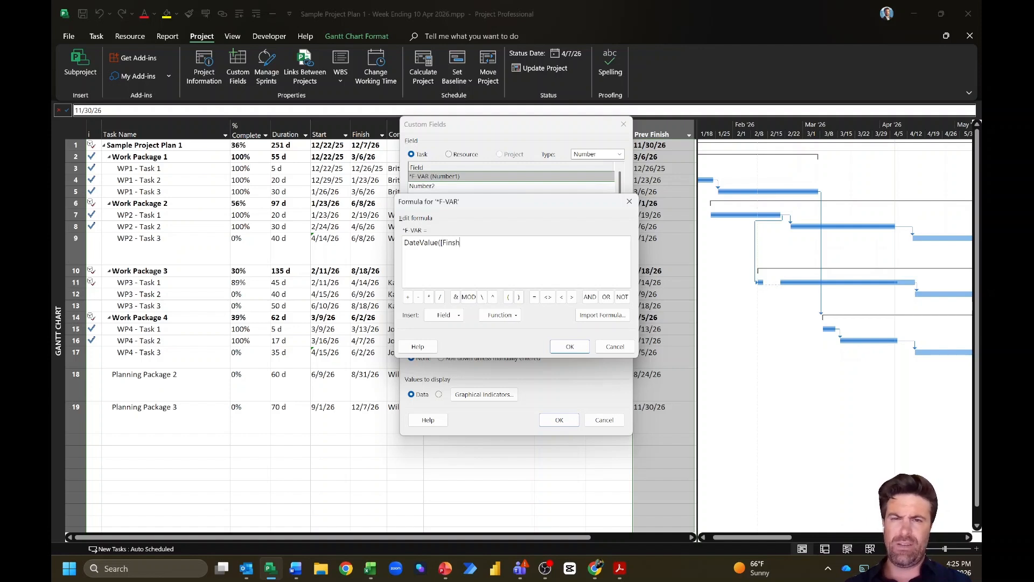
pyautogui.write('h])-')
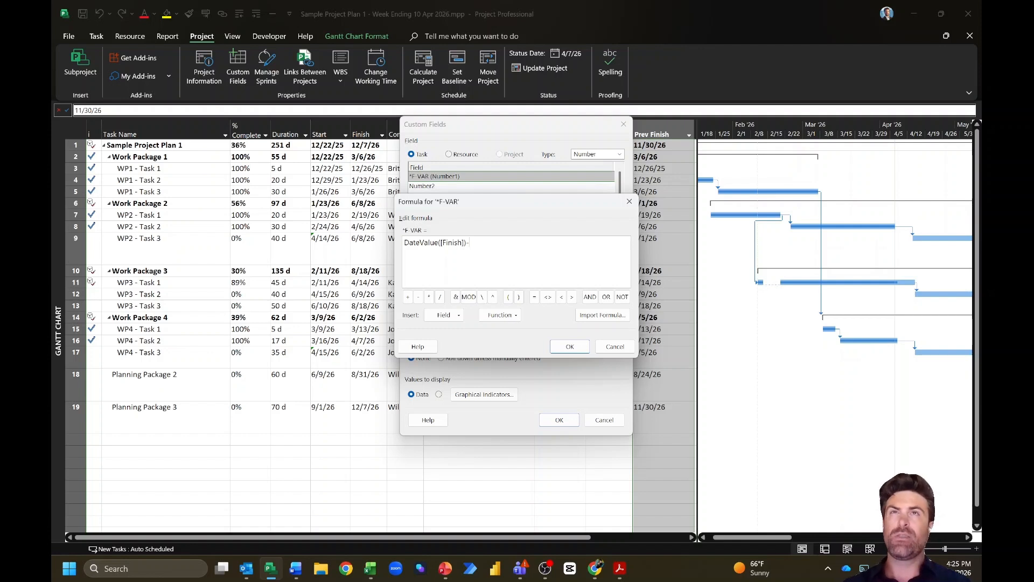
pyautogui.write('DateValue')
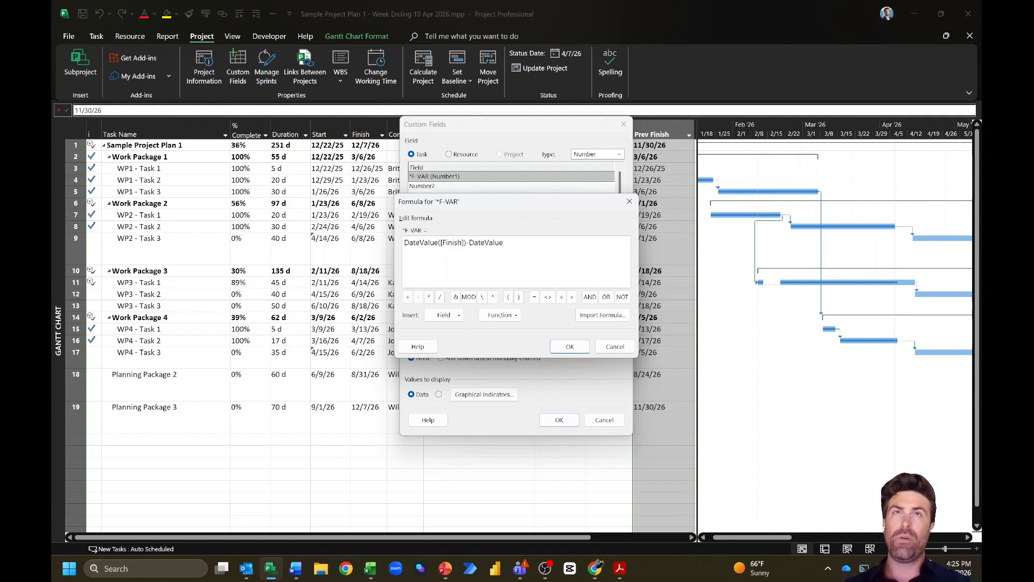
pyautogui.write('([Baselin')
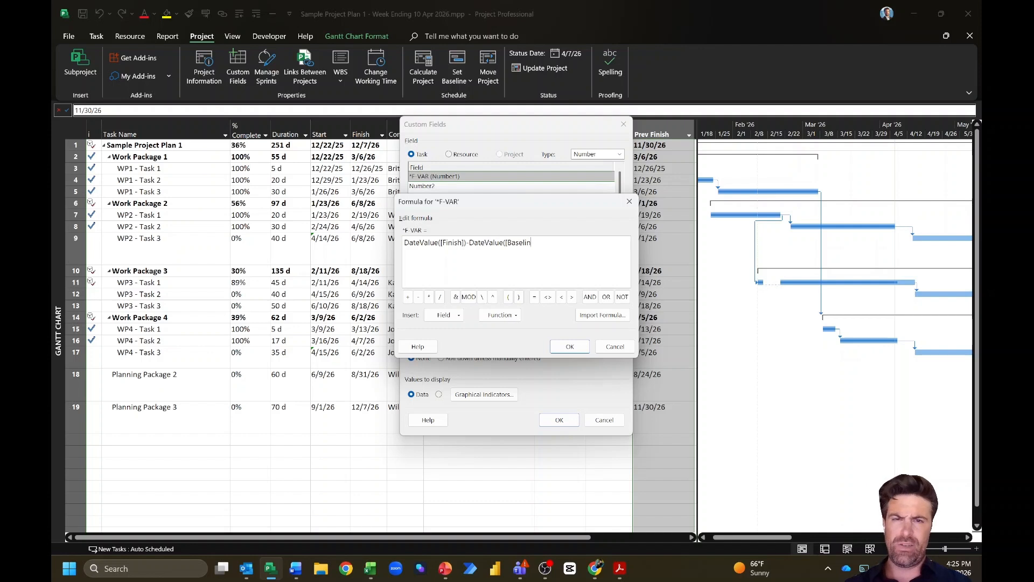
pyautogui.write('e1 Finish])')
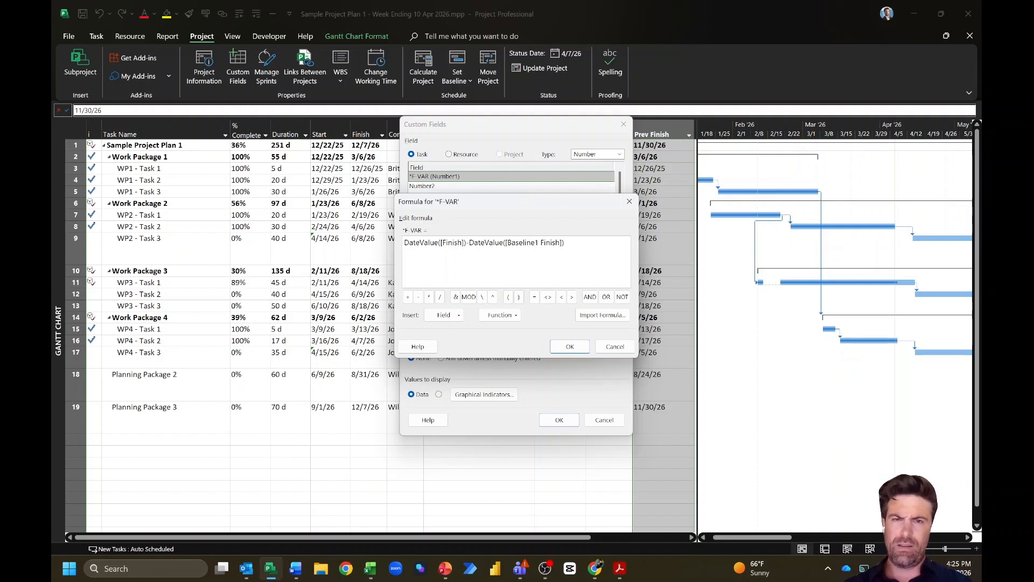
pyautogui.click(567, 349)
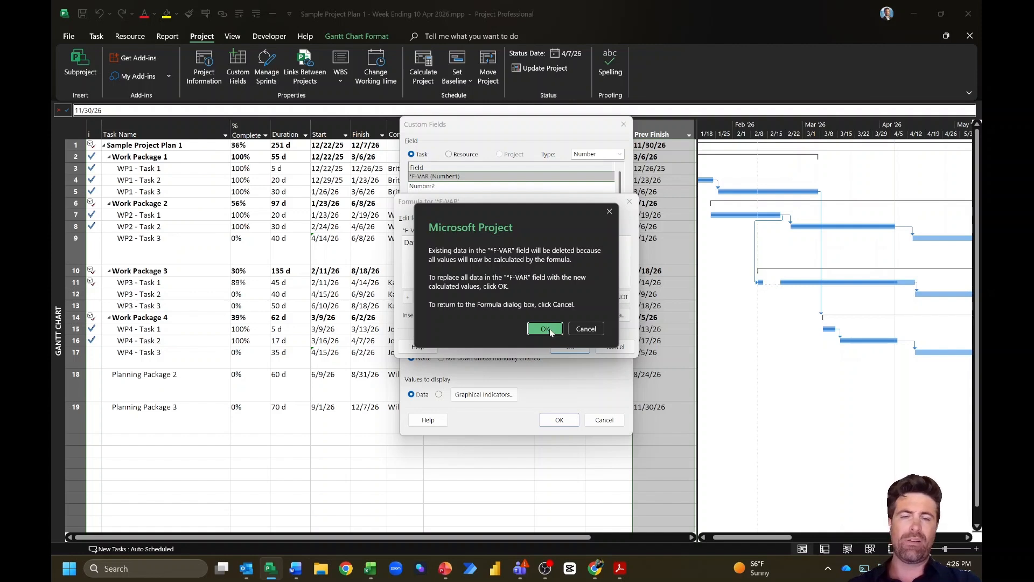
# Step: Accept replacing existing *F-VAR data, then open its Graphical Indicators settings
pyautogui.click(545, 329)
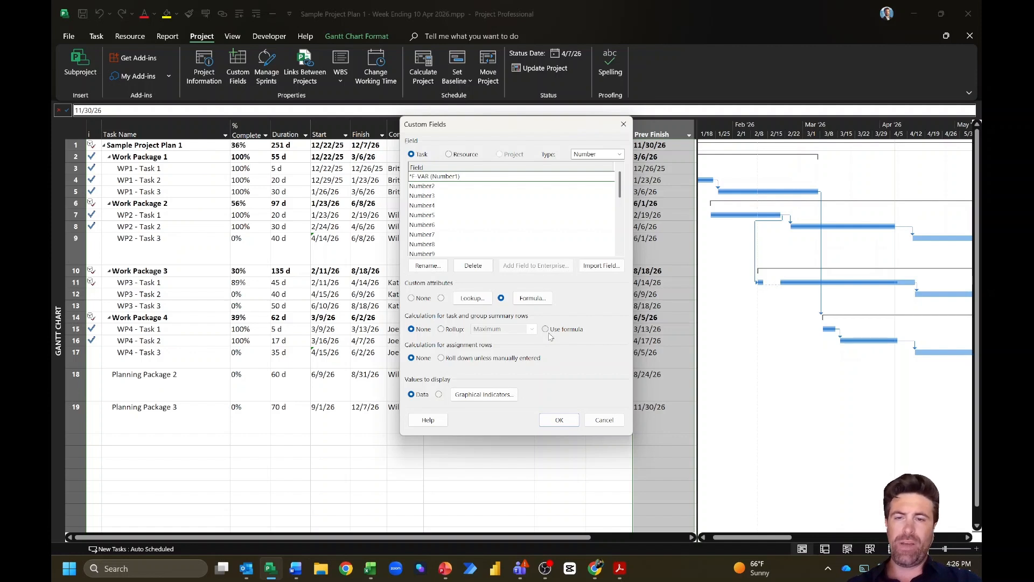
pyautogui.click(500, 395)
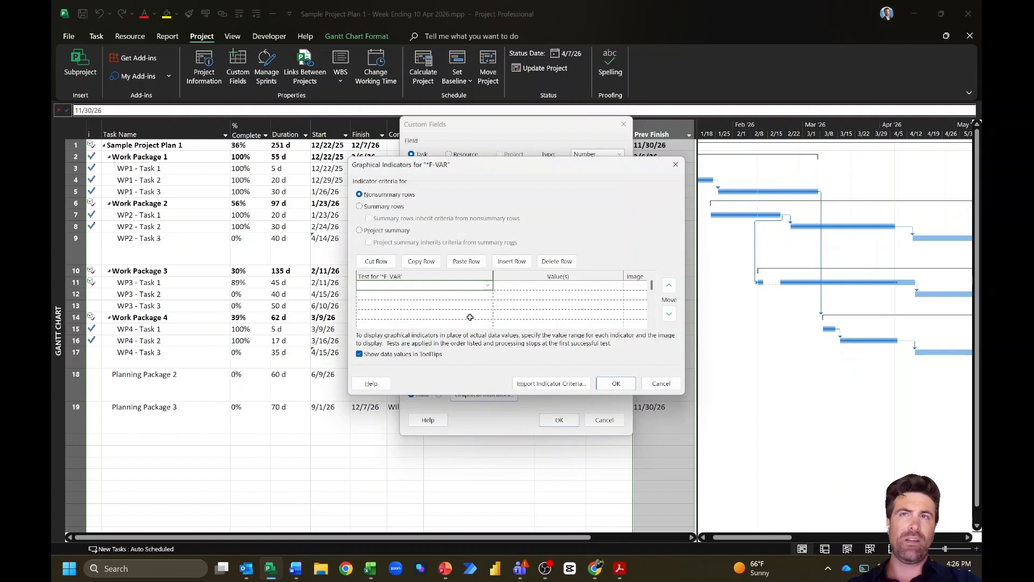
# Step: Add an indicator rule: 'is greater than 0' shows a red flag
pyautogui.click(488, 287)
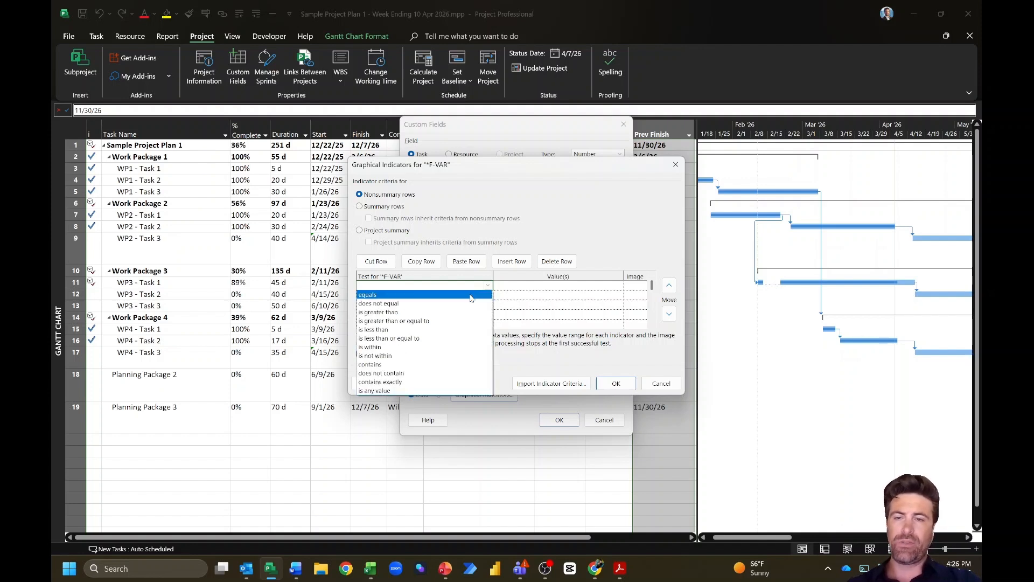
pyautogui.click(469, 314)
pyautogui.click(538, 284)
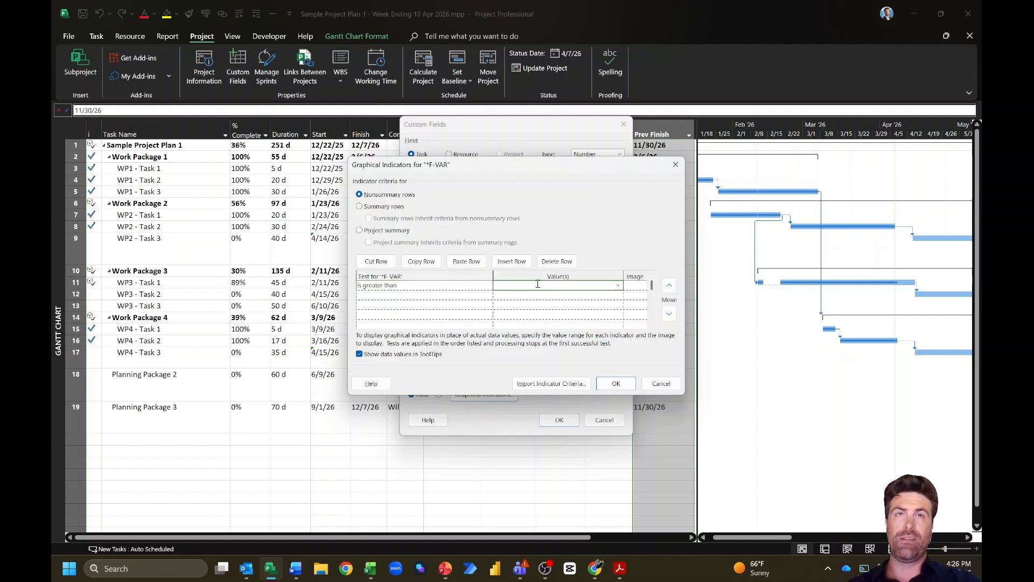
pyautogui.write('0')
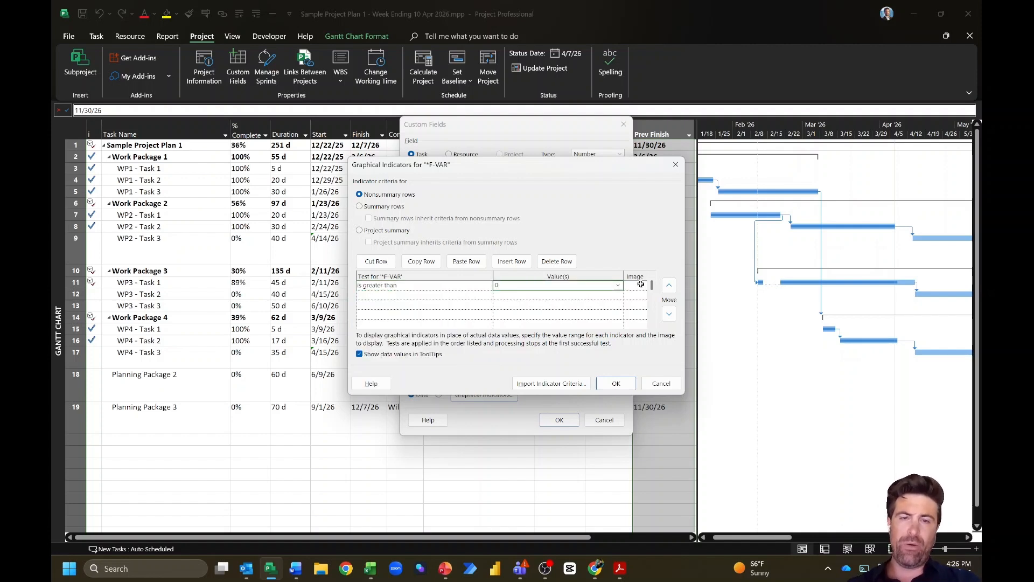
pyautogui.click(641, 284)
pyautogui.click(641, 285)
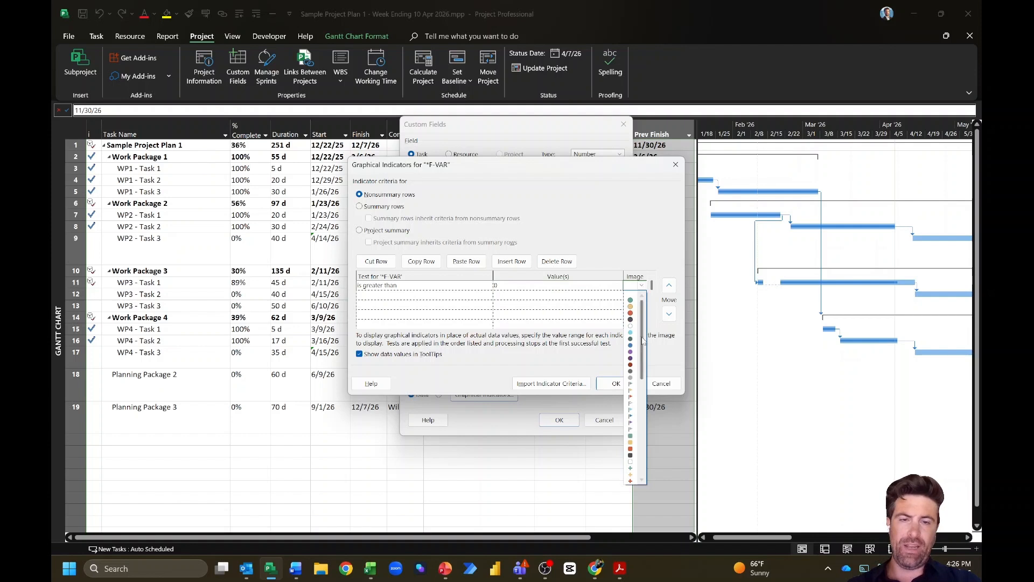
pyautogui.click(631, 398)
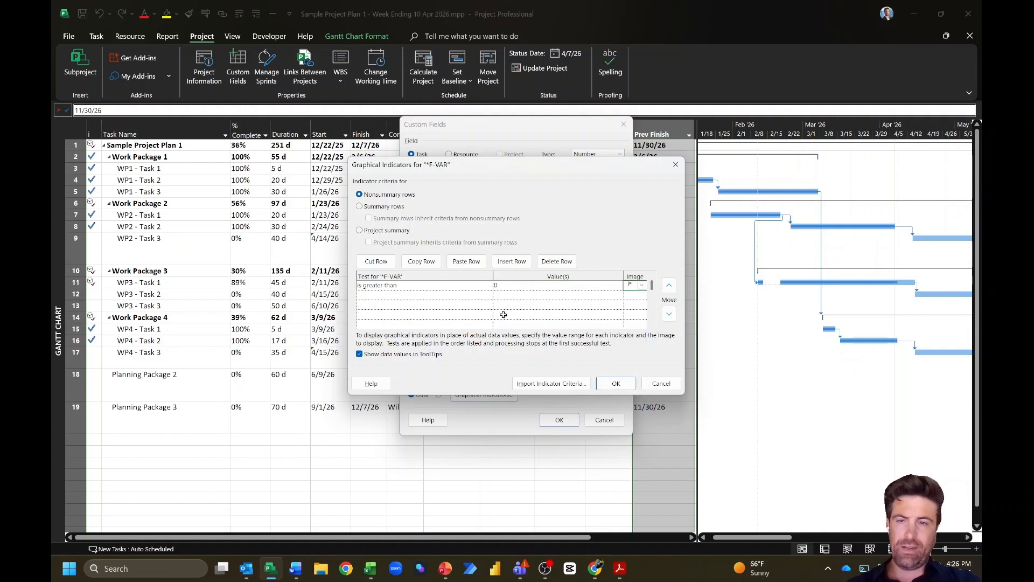
# Step: Add a second indicator rule: 'is less than 0' shows another flag
pyautogui.click(475, 294)
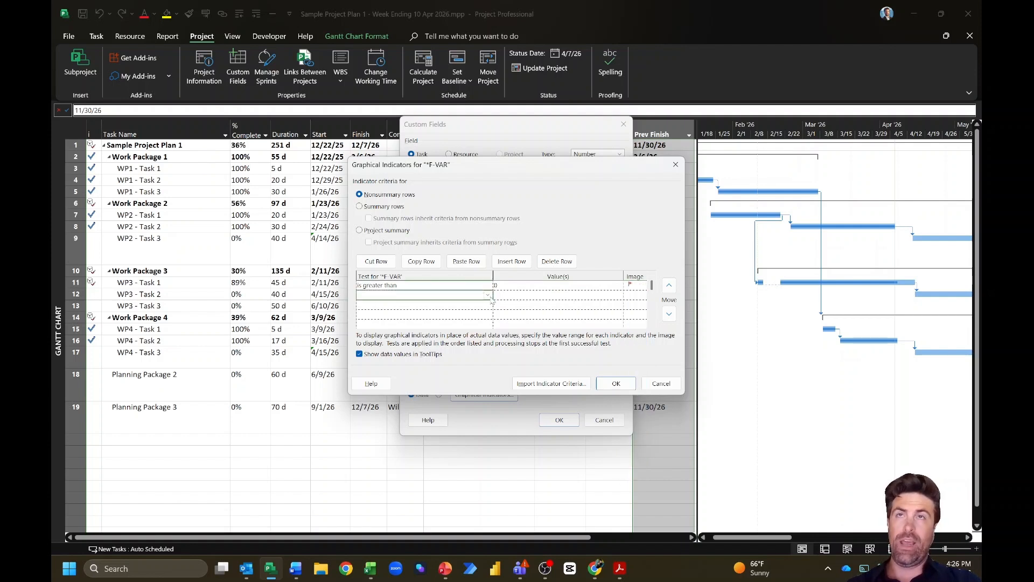
pyautogui.click(489, 297)
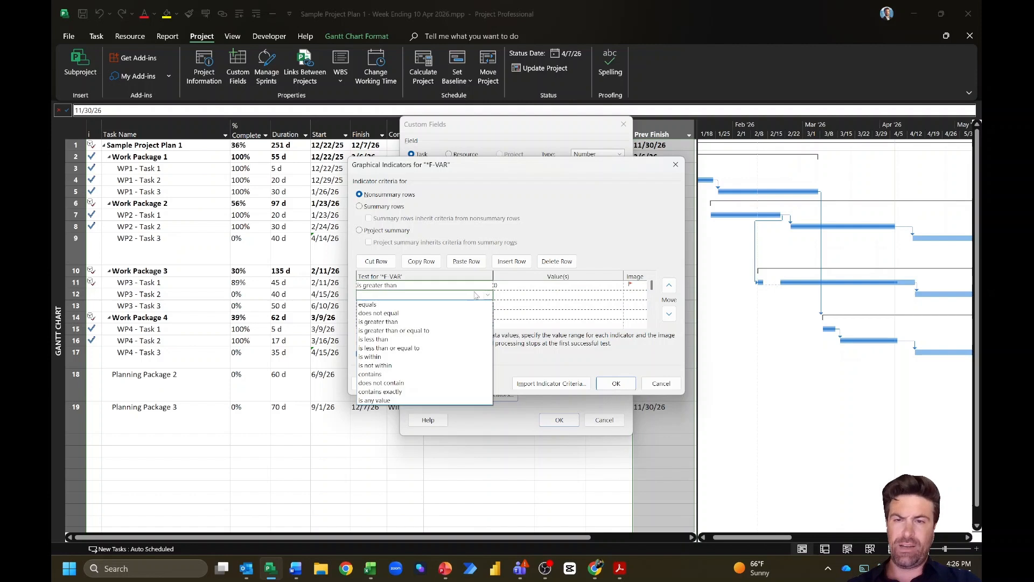
pyautogui.click(431, 340)
pyautogui.click(510, 294)
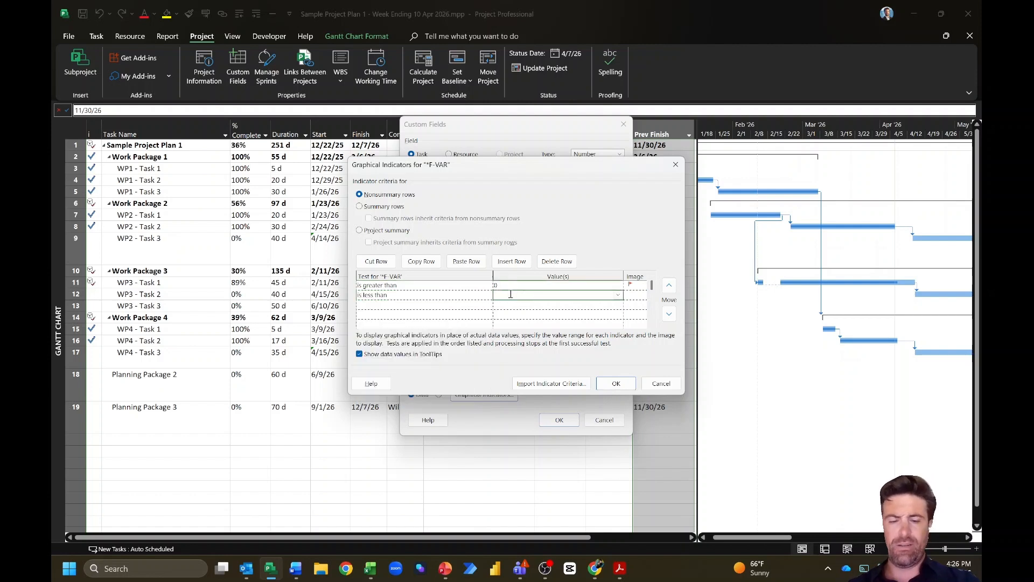
pyautogui.write('0')
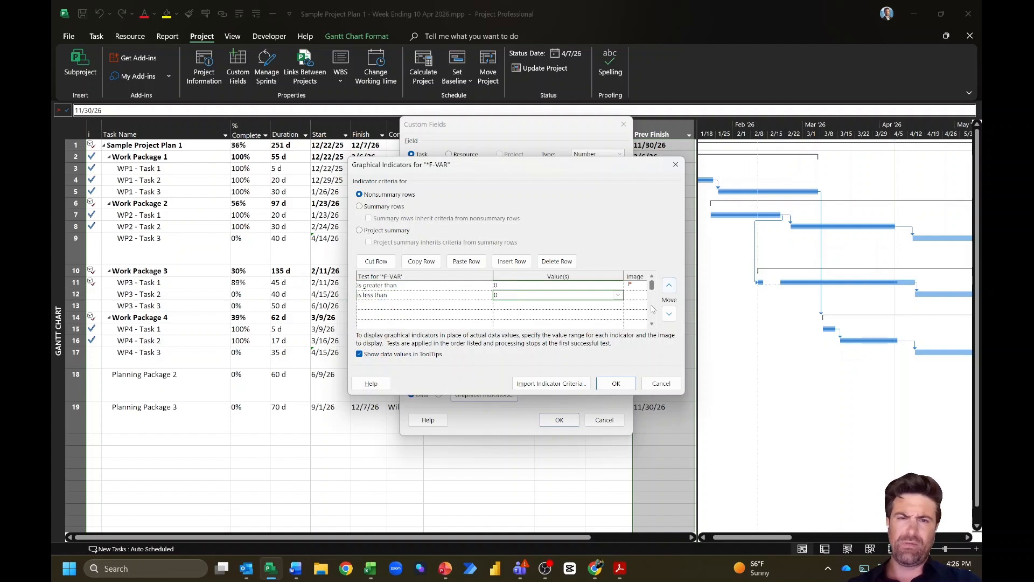
pyautogui.click(634, 296)
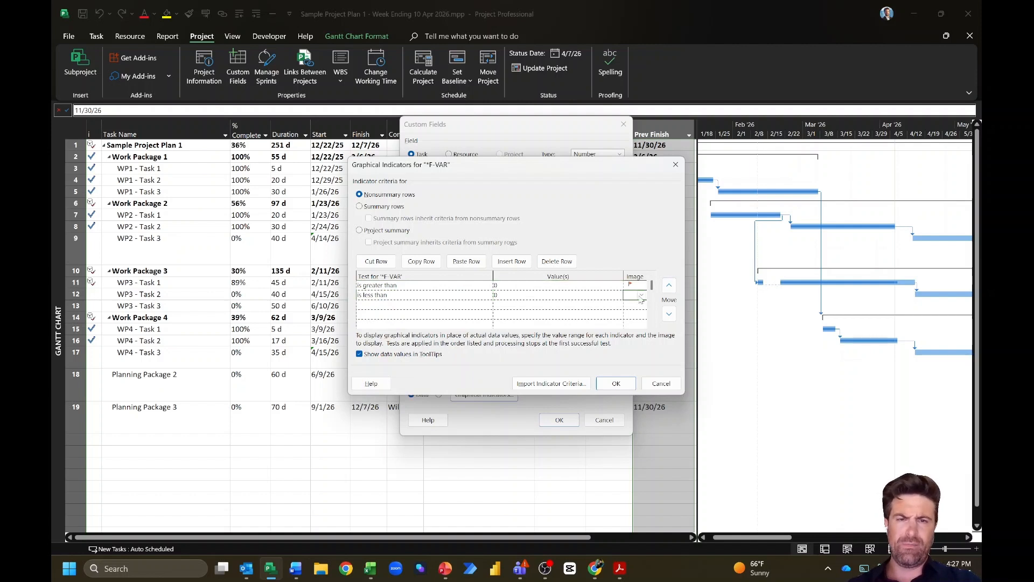
pyautogui.click(640, 296)
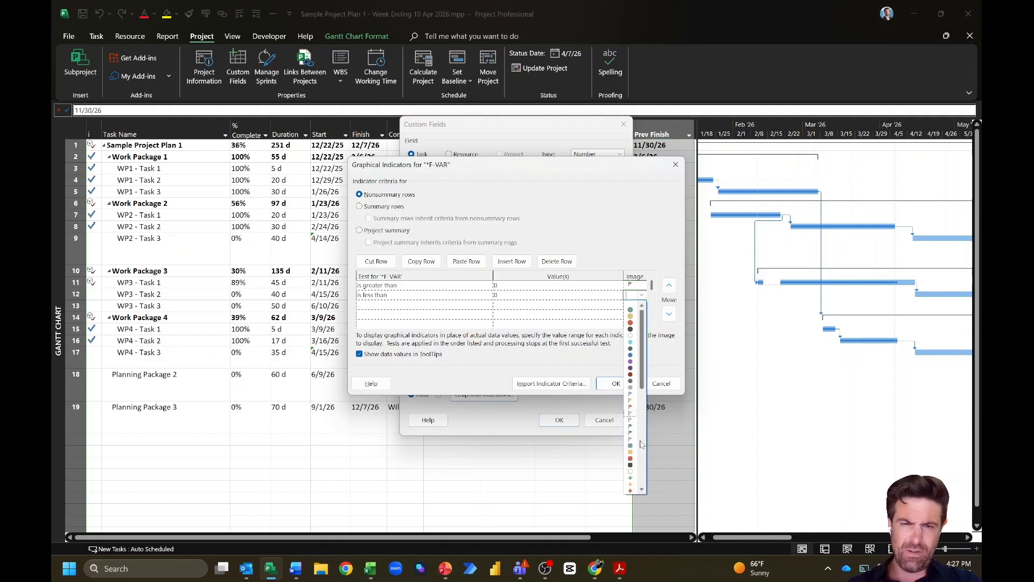
pyautogui.click(634, 399)
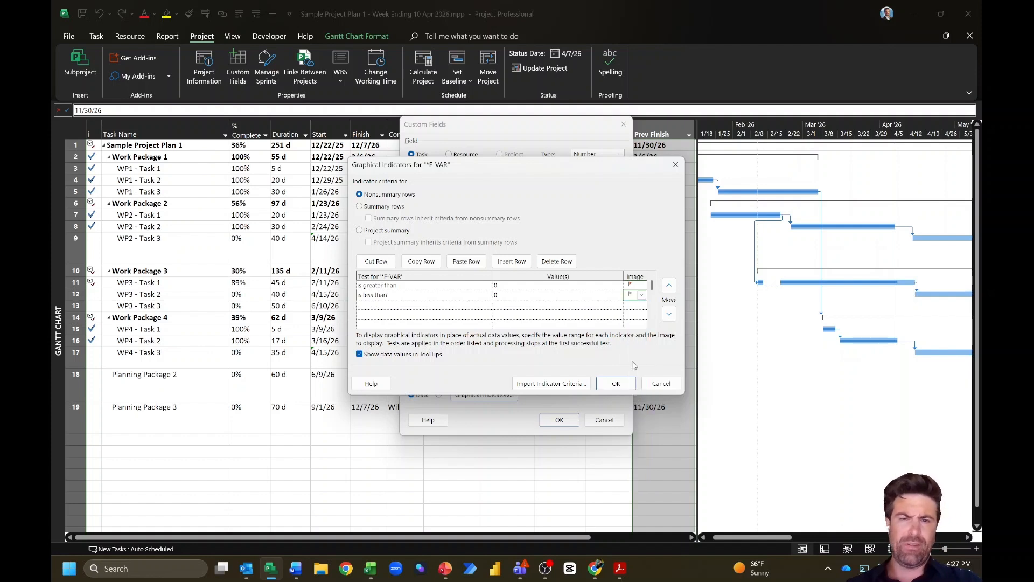
# Step: Save the indicator rules, calculate summary rows with the formula, and close Custom Fields
pyautogui.click(616, 383)
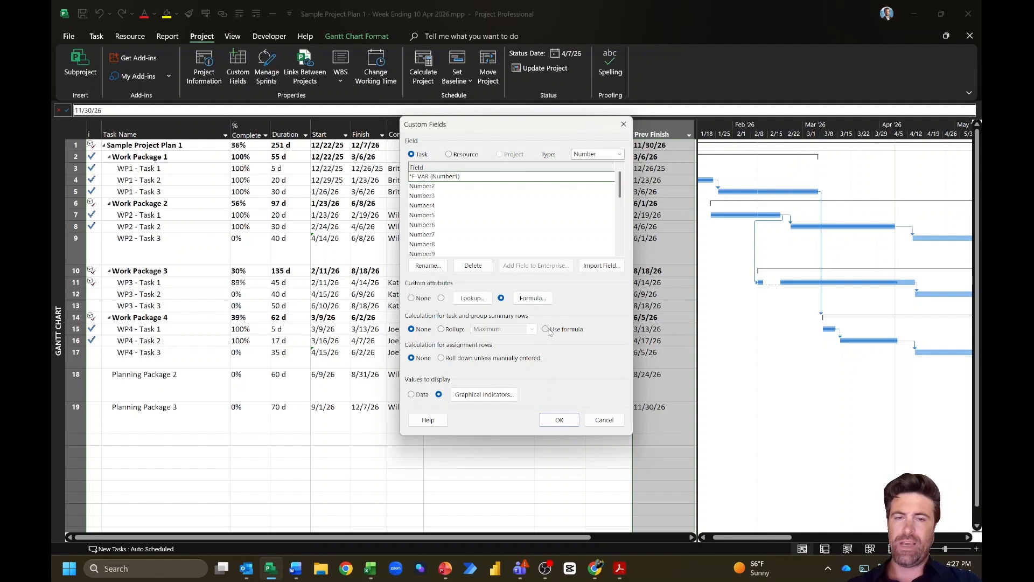
pyautogui.click(546, 329)
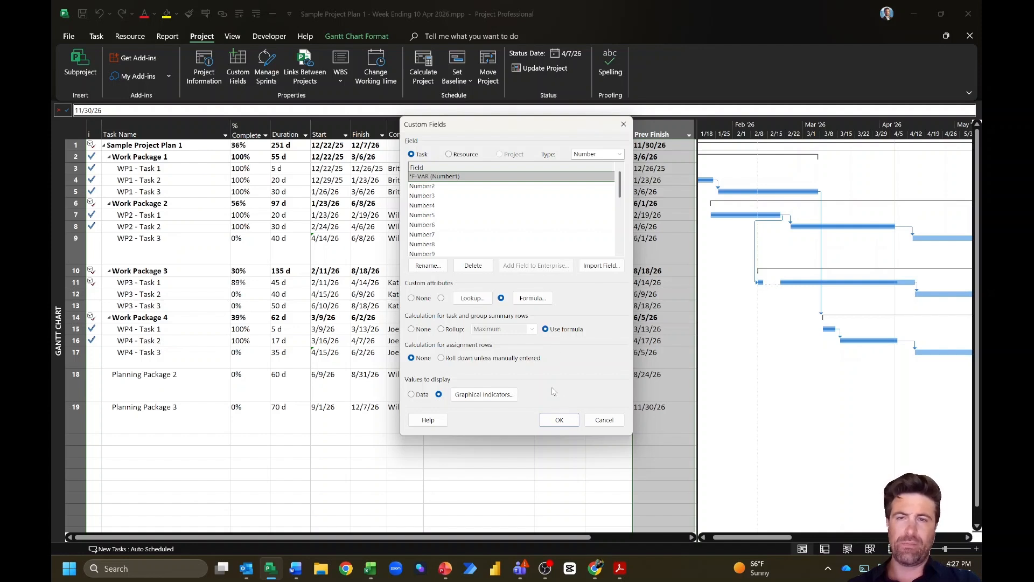
pyautogui.click(560, 420)
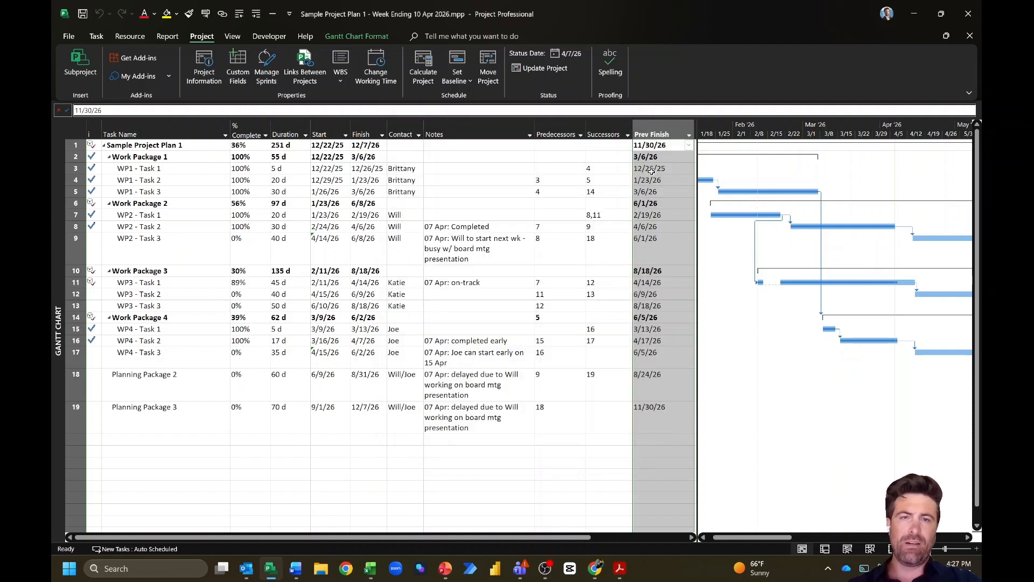
# Step: Insert a new *F-VAR column before the Prev Finish column
pyautogui.rightClick(651, 132)
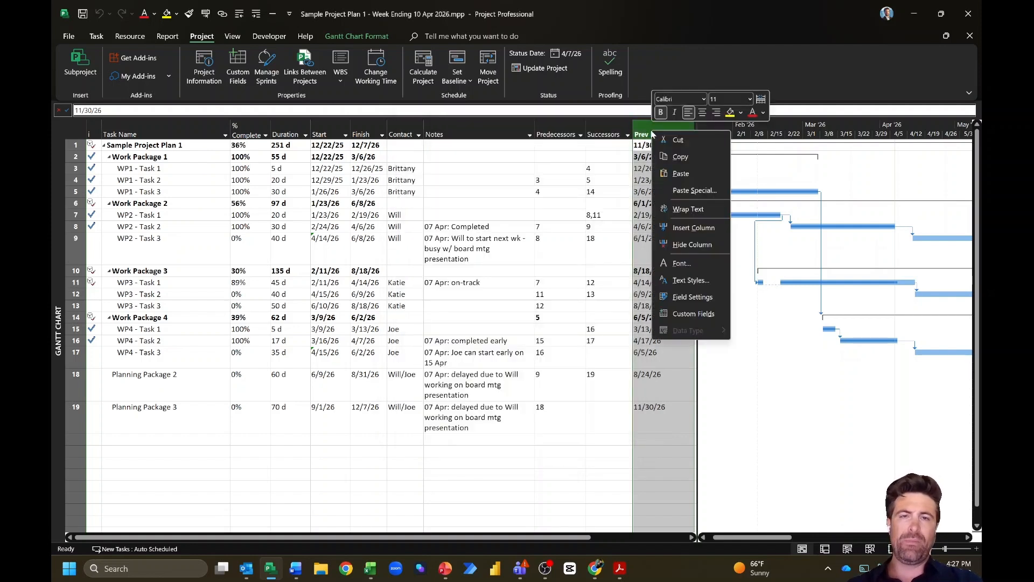
pyautogui.click(687, 227)
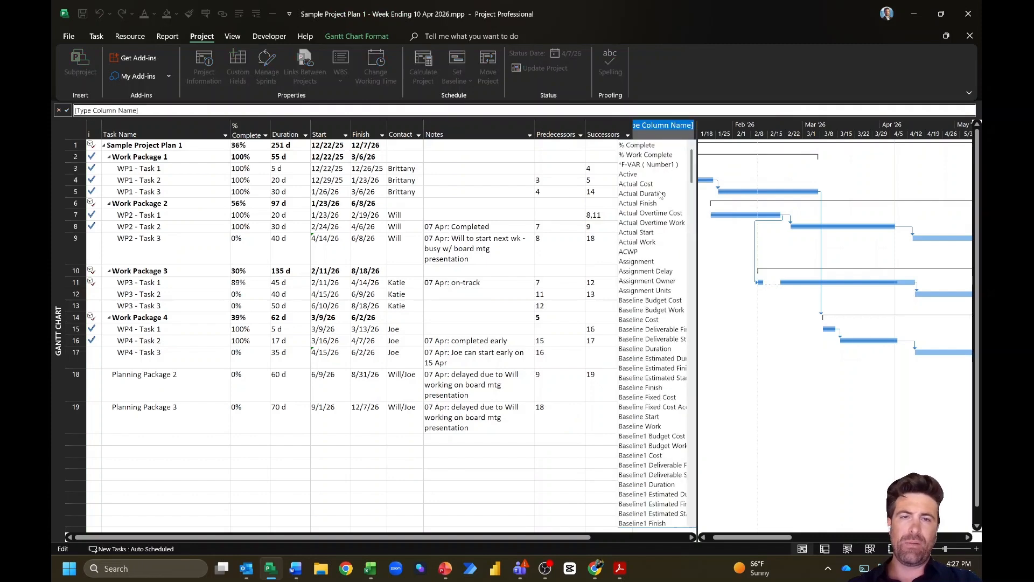
pyautogui.click(648, 165)
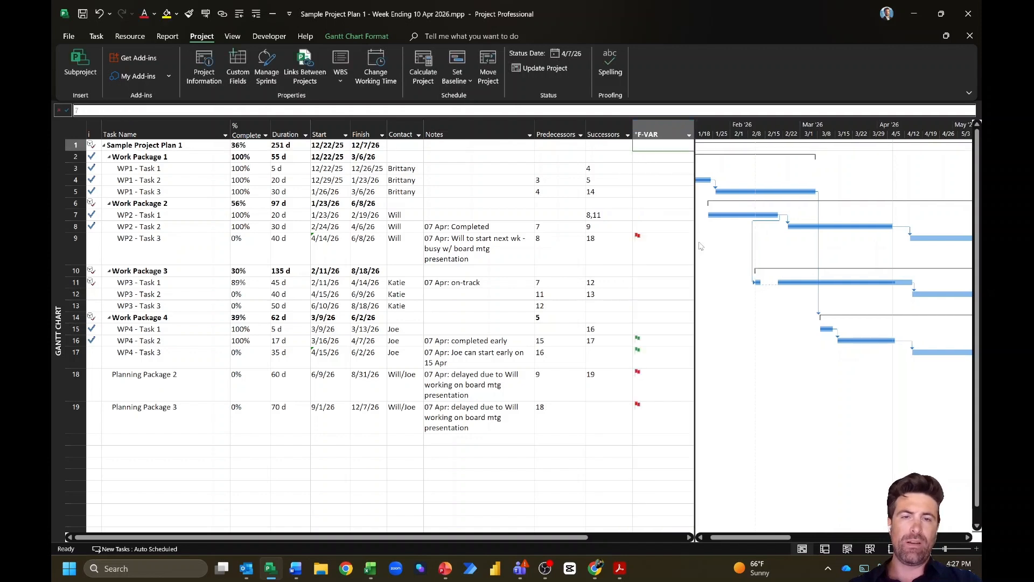
# Step: Narrow the *F-VAR column to a flag column and give the Gantt chart more room
pyautogui.moveTo(697, 242); pyautogui.dragTo(752, 242)
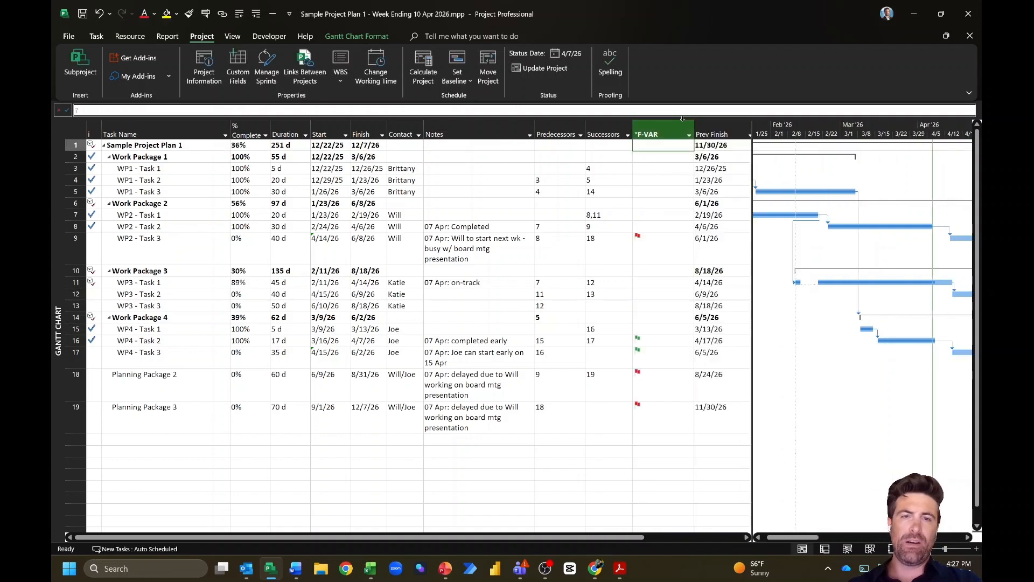
pyautogui.moveTo(694, 129); pyautogui.dragTo(659, 129)
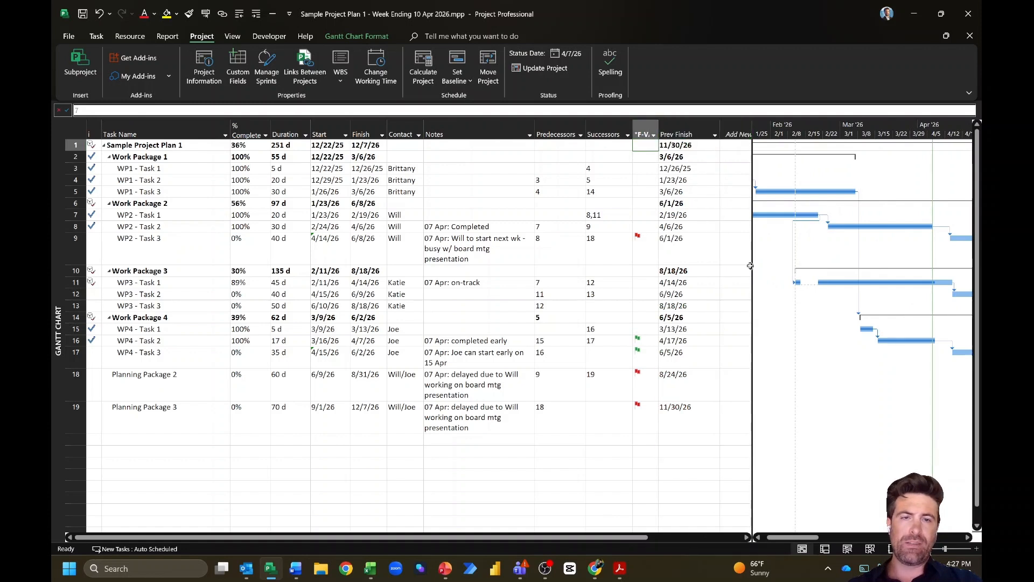
pyautogui.moveTo(753, 269); pyautogui.dragTo(721, 266)
# Step: Select the WP2 - Task 3, Planning Package 2–3 and WP4 - Task 2–3 rows
pyautogui.click(138, 246)
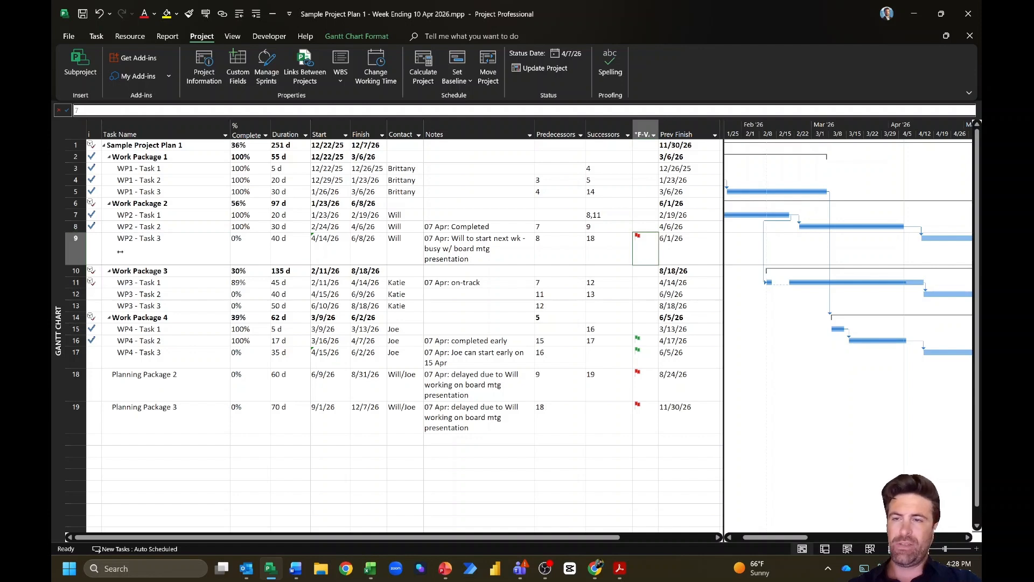
pyautogui.click(80, 243)
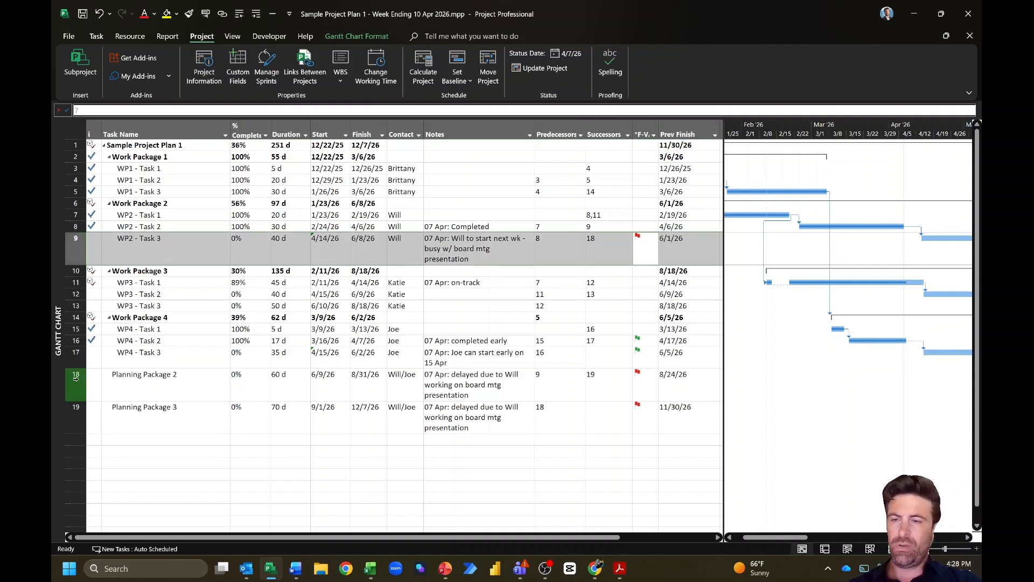
pyautogui.moveTo(76, 383); pyautogui.dragTo(140, 418)
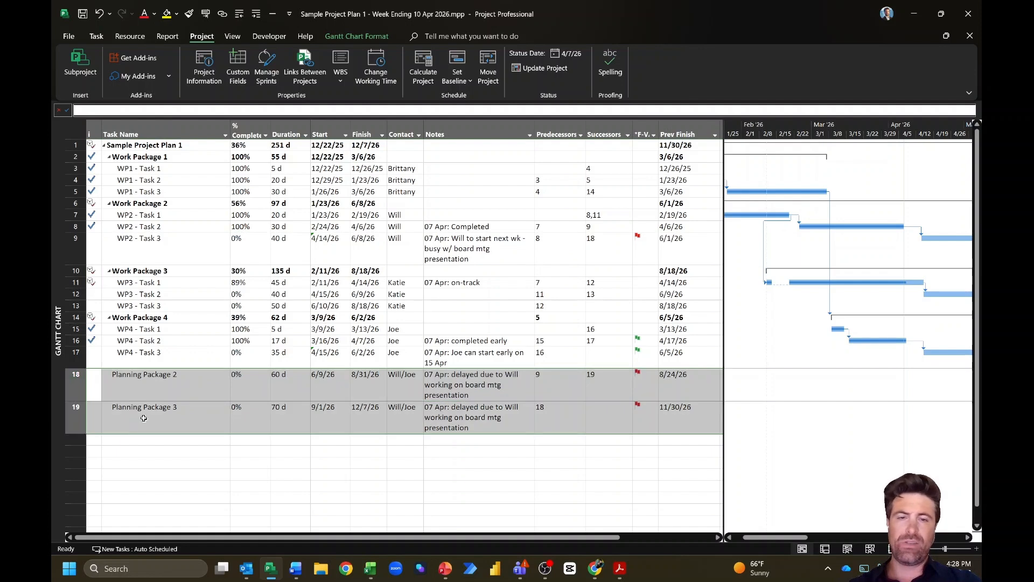
pyautogui.moveTo(76, 351); pyautogui.dragTo(75, 341)
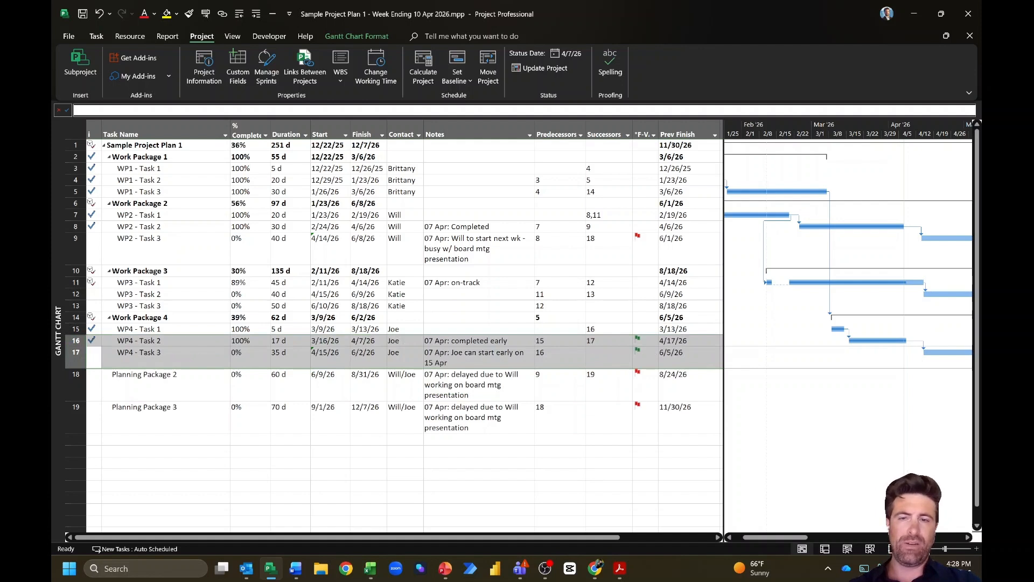
# Step: Select the red flag for WP2 - Task 3 and open the *F-VAR AutoFilter list
pyautogui.click(649, 344)
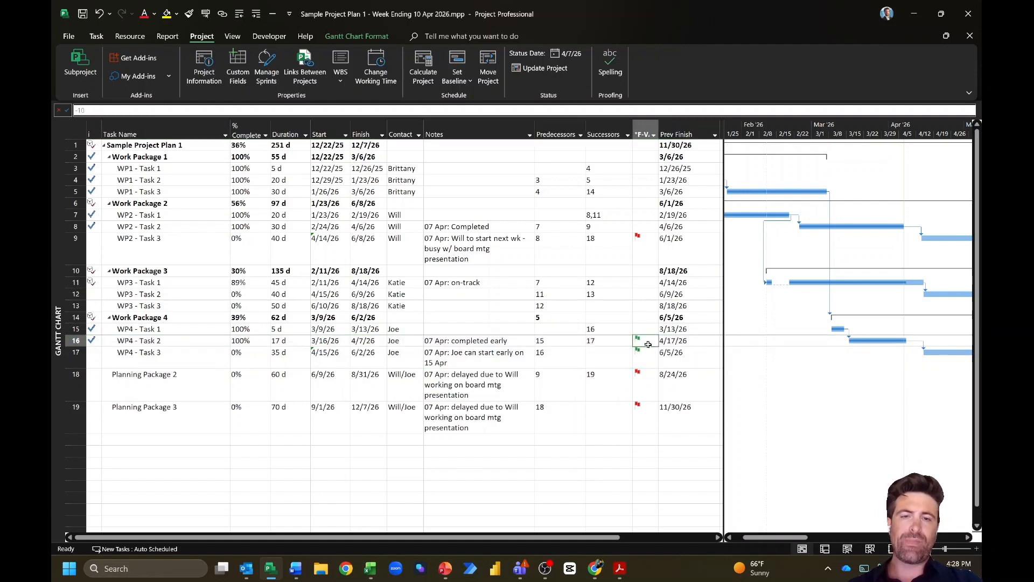
pyautogui.click(647, 149)
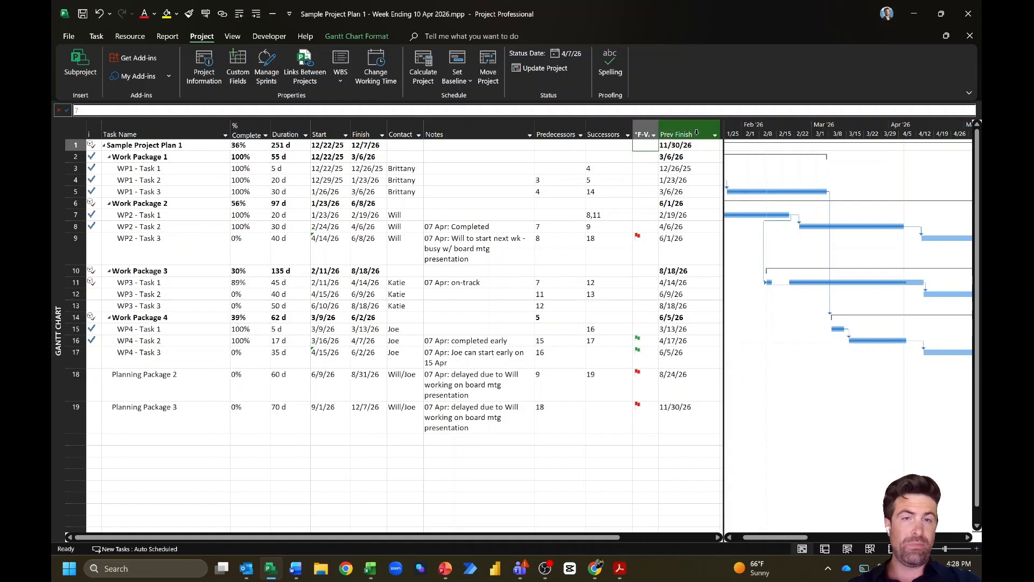
pyautogui.click(642, 248)
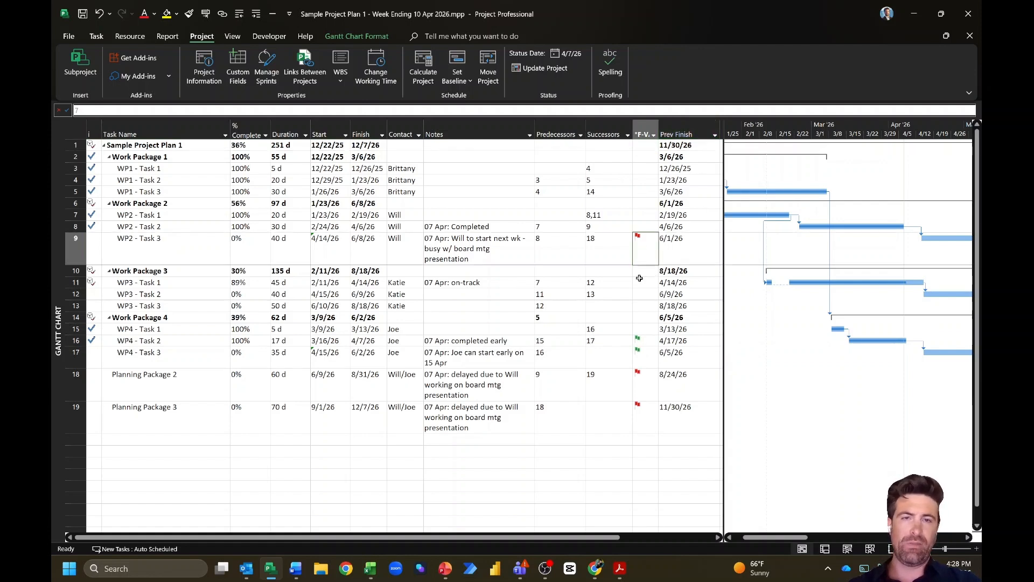
pyautogui.click(654, 135)
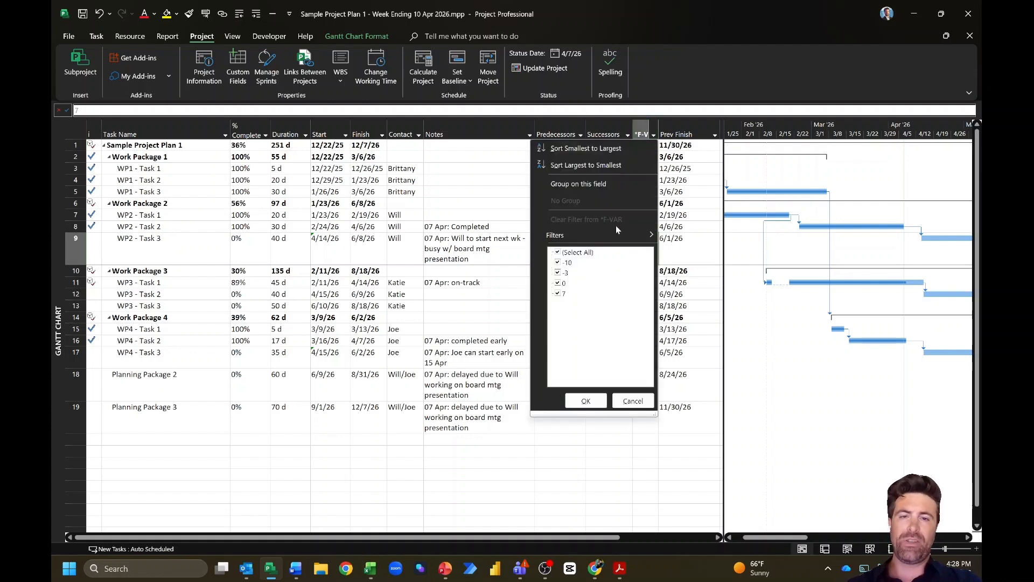
# Step: Filter *F-VAR to exclude 0-variance tasks, then clear the filter to show all tasks
pyautogui.click(558, 283)
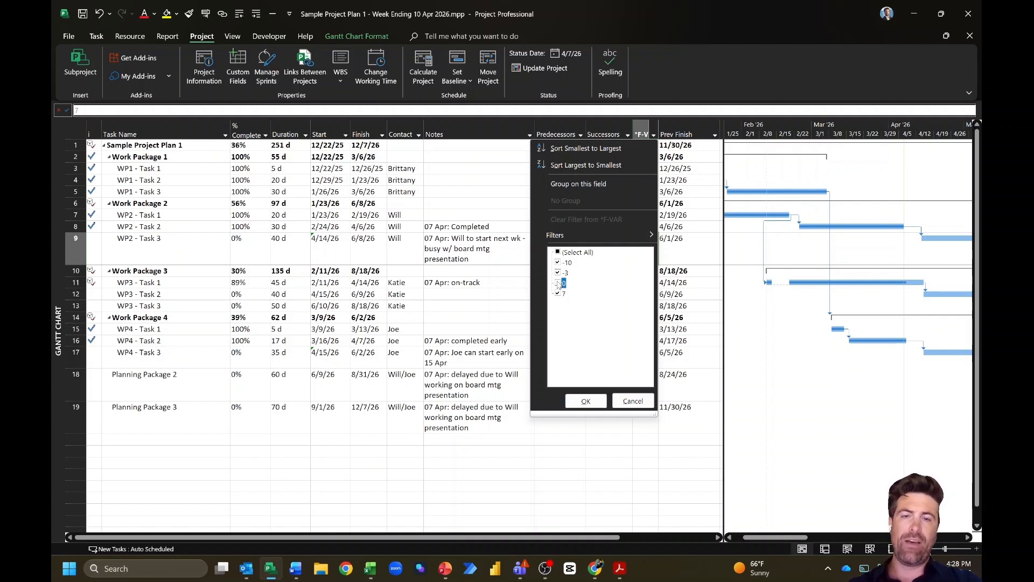
pyautogui.click(586, 402)
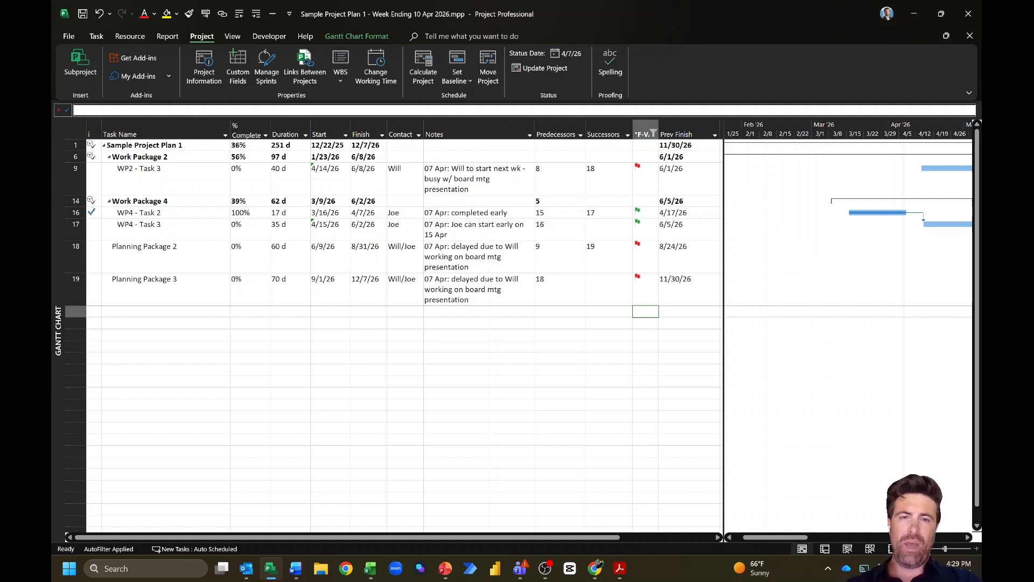
pyautogui.click(654, 132)
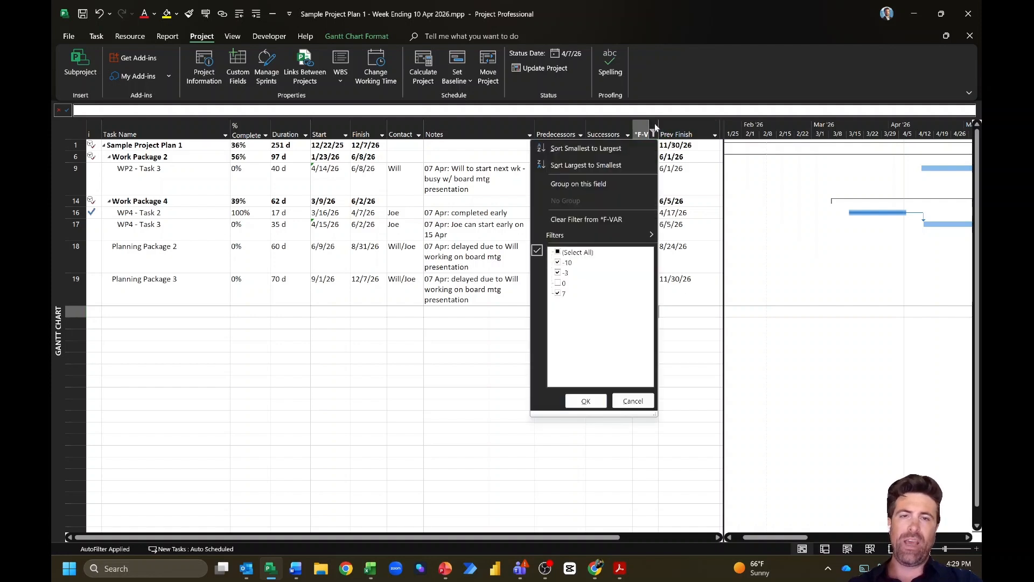
pyautogui.click(633, 226)
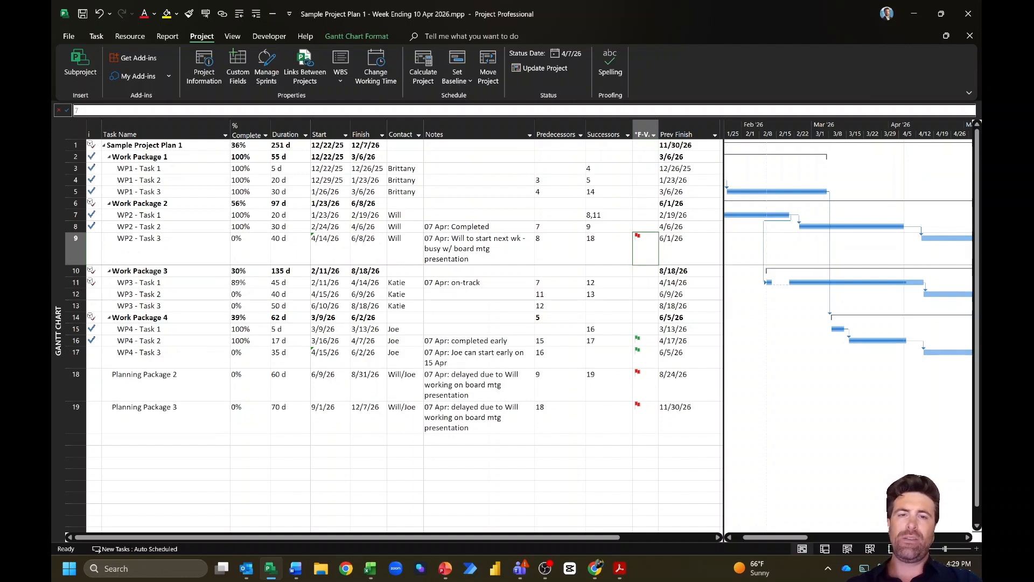
pyautogui.click(515, 176)
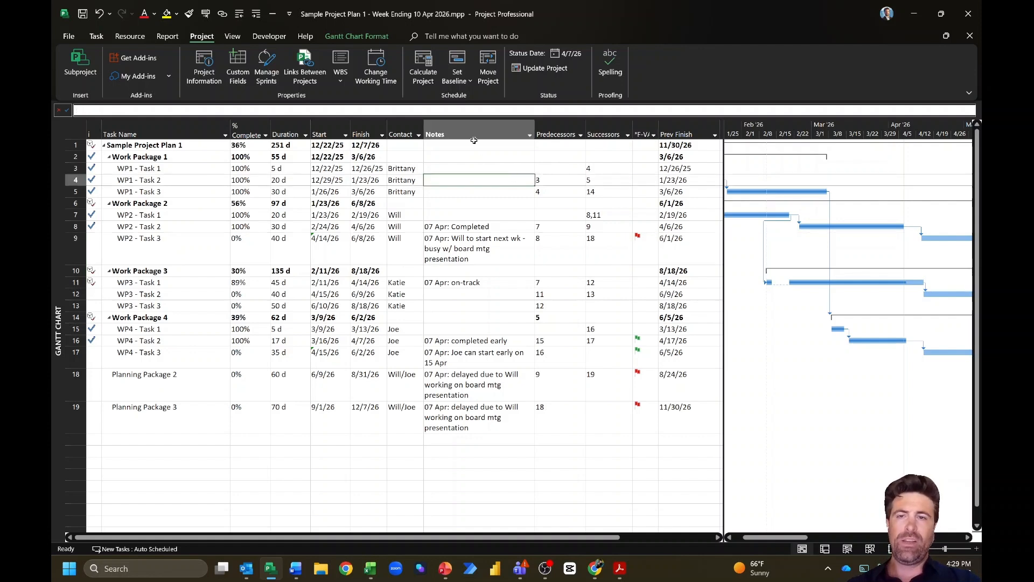
pyautogui.click(508, 144)
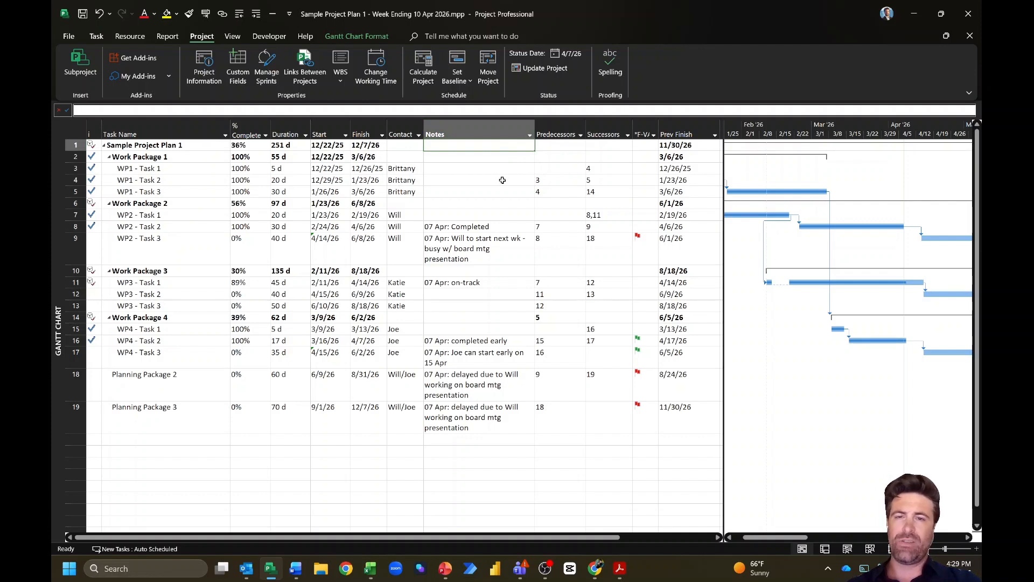
pyautogui.click(512, 229)
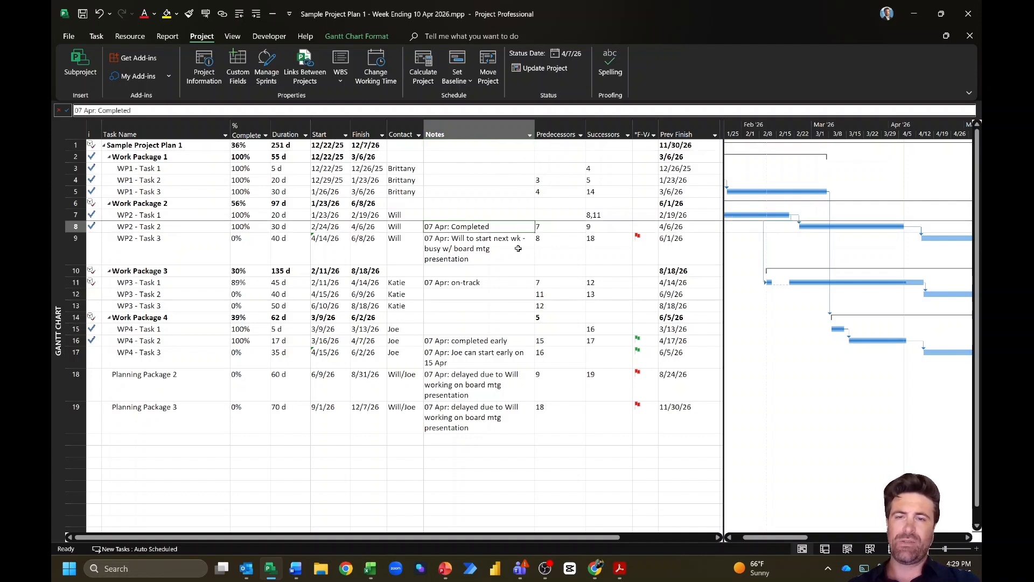
pyautogui.click(519, 248)
pyautogui.click(505, 223)
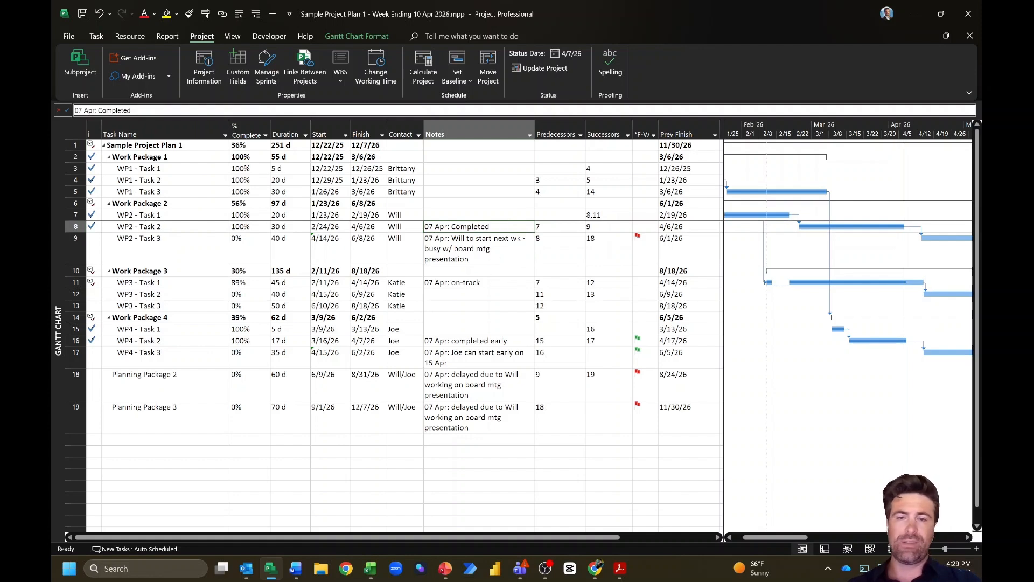
pyautogui.click(496, 257)
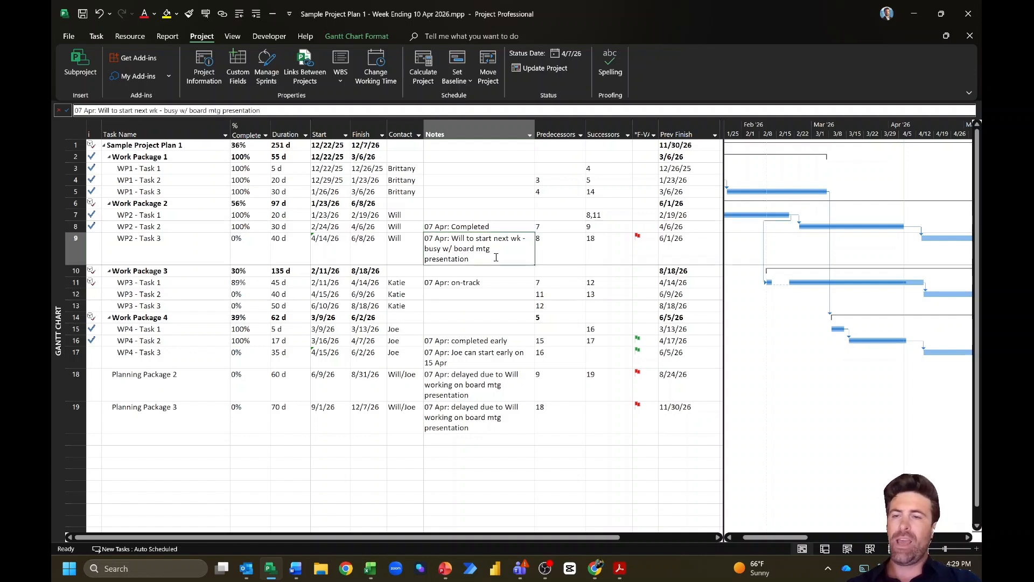
pyautogui.click(512, 223)
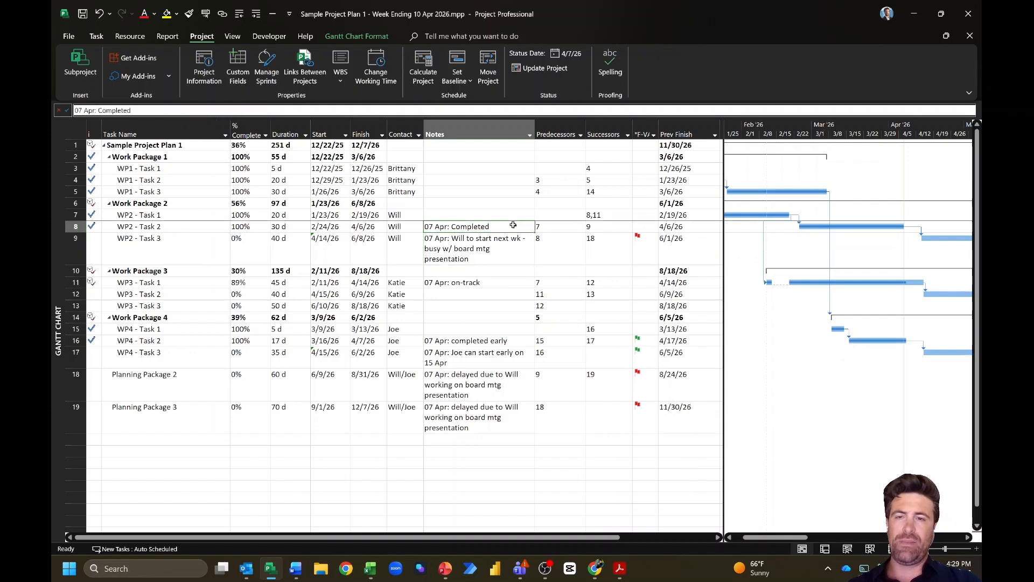
pyautogui.keyDown('shift'); pyautogui.click(488, 428); pyautogui.keyUp('shift')
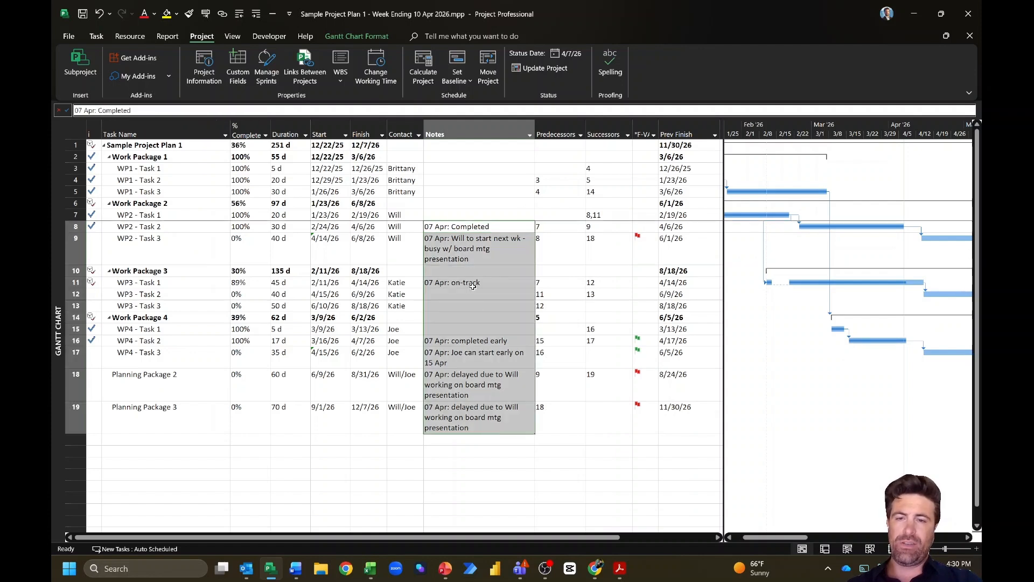
pyautogui.click(442, 216)
pyautogui.click(441, 227)
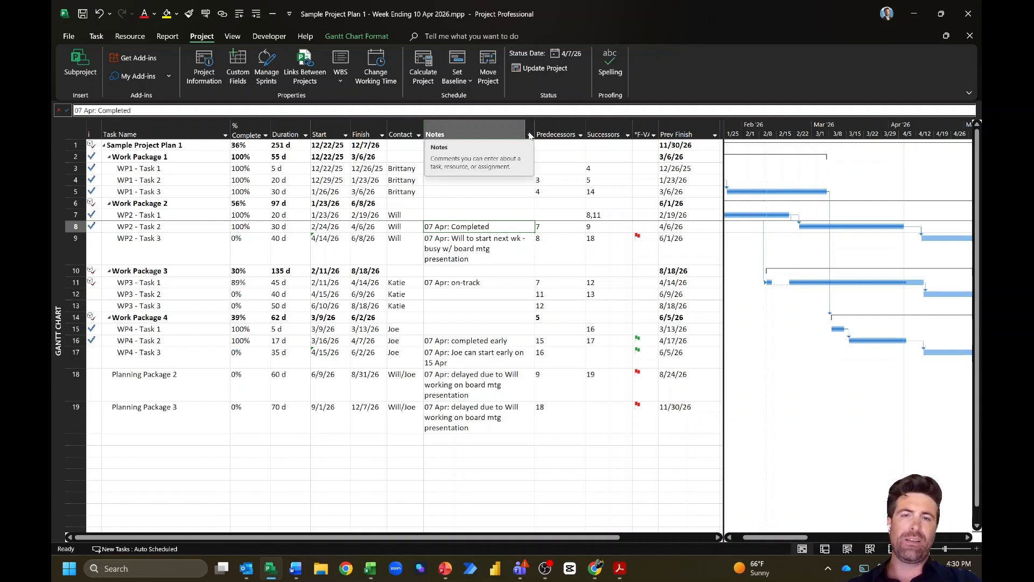
pyautogui.click(653, 144)
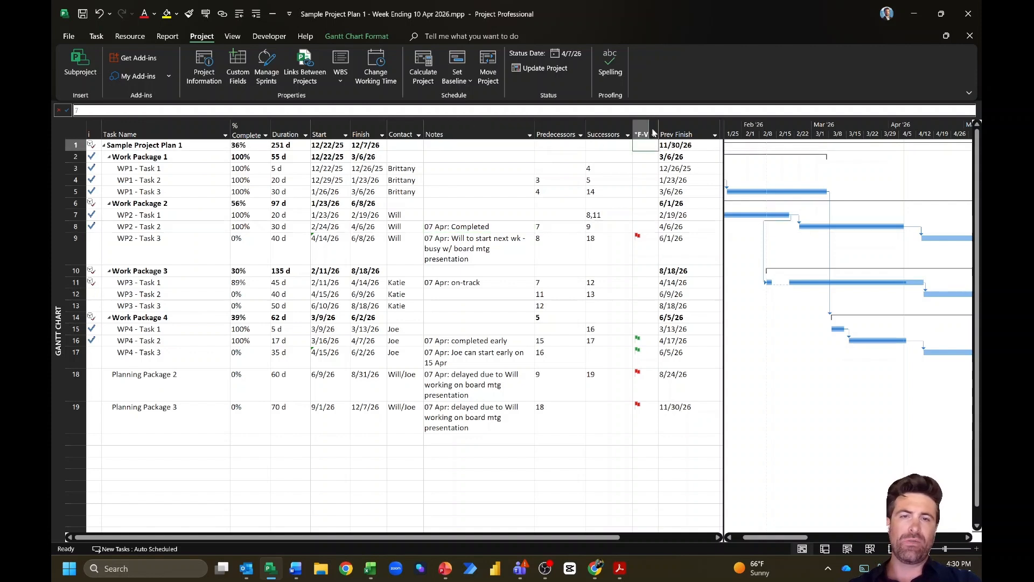
# Step: Apply a Notes AutoFilter showing only tasks whose notes contain '07 Apr'
pyautogui.click(529, 136)
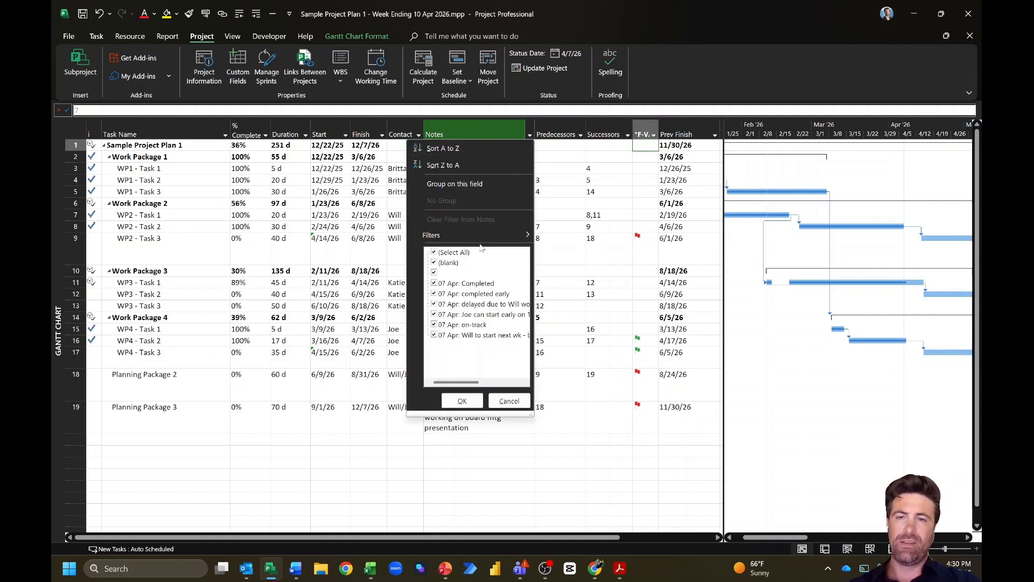
pyautogui.moveTo(481, 235)
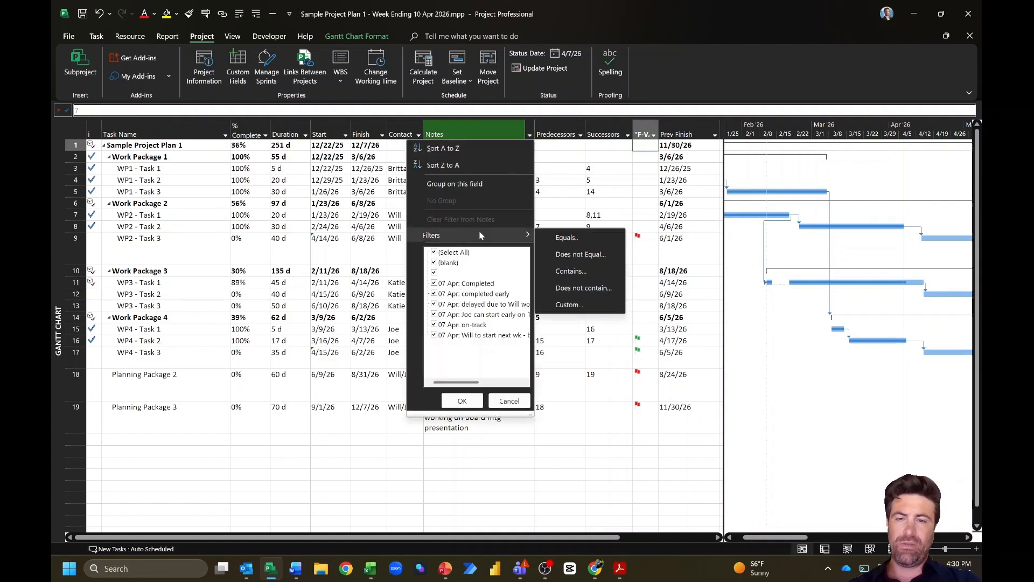
pyautogui.click(590, 271)
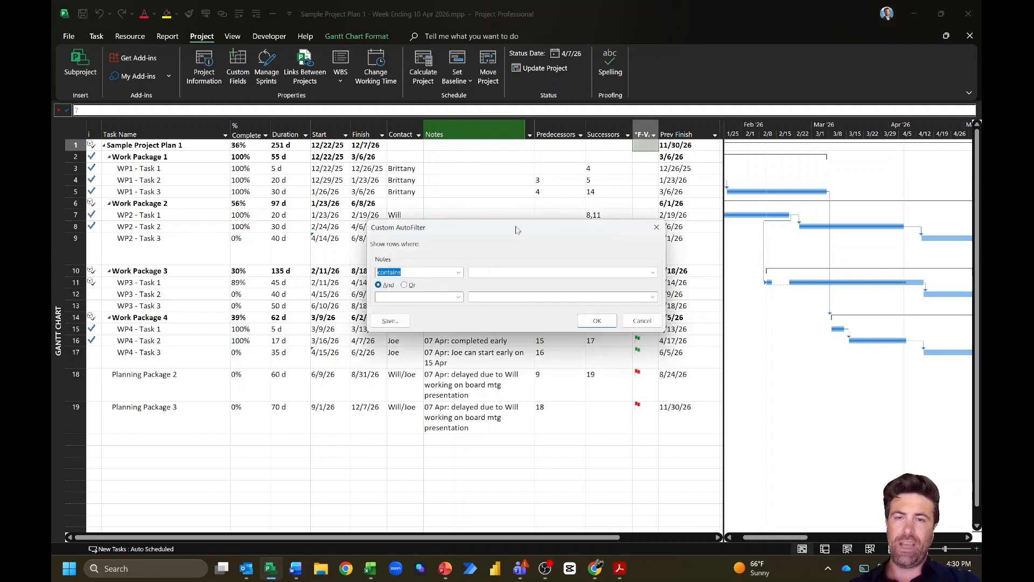
pyautogui.write('Apr')
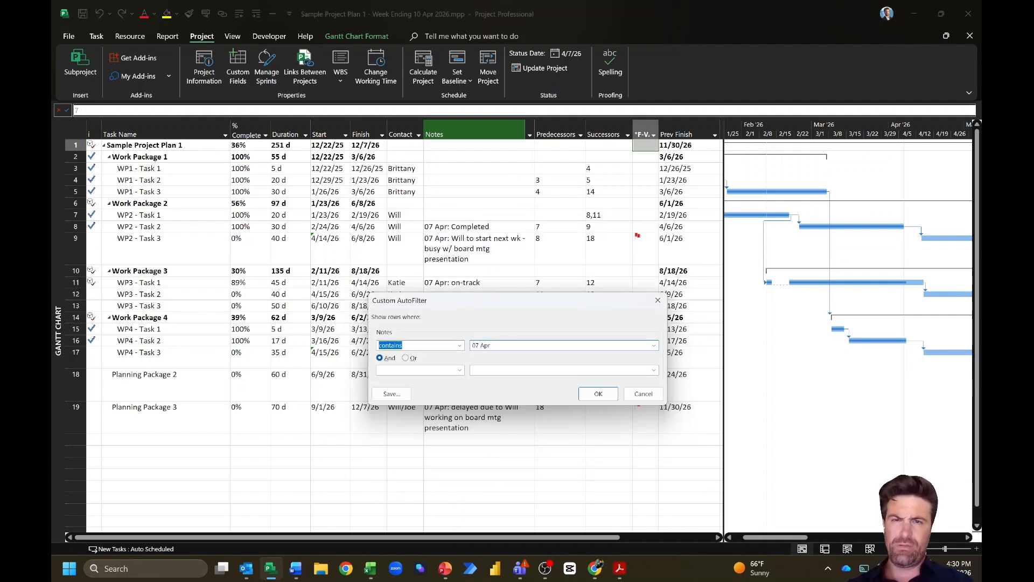
pyautogui.click(597, 392)
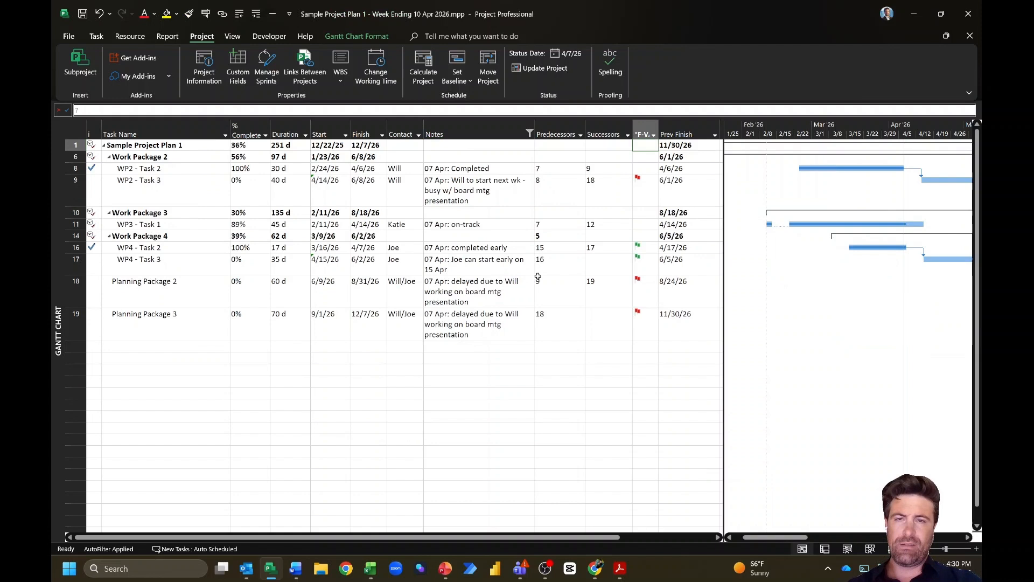
# Step: Select the WP2 - Task 2 note, the whole Notes column, then its flag cell
pyautogui.click(489, 172)
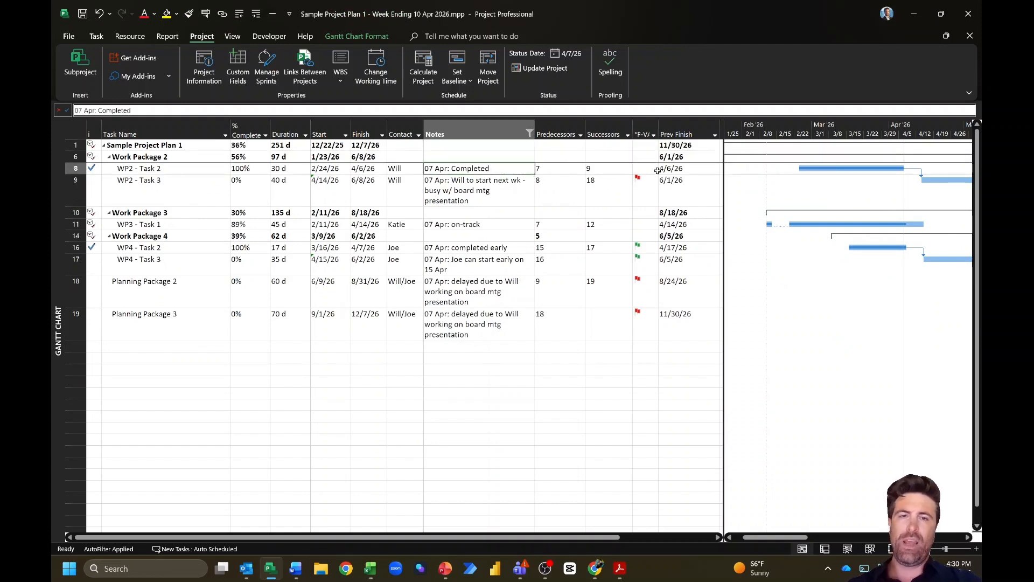
pyautogui.hotkey('ctrl', 'space')
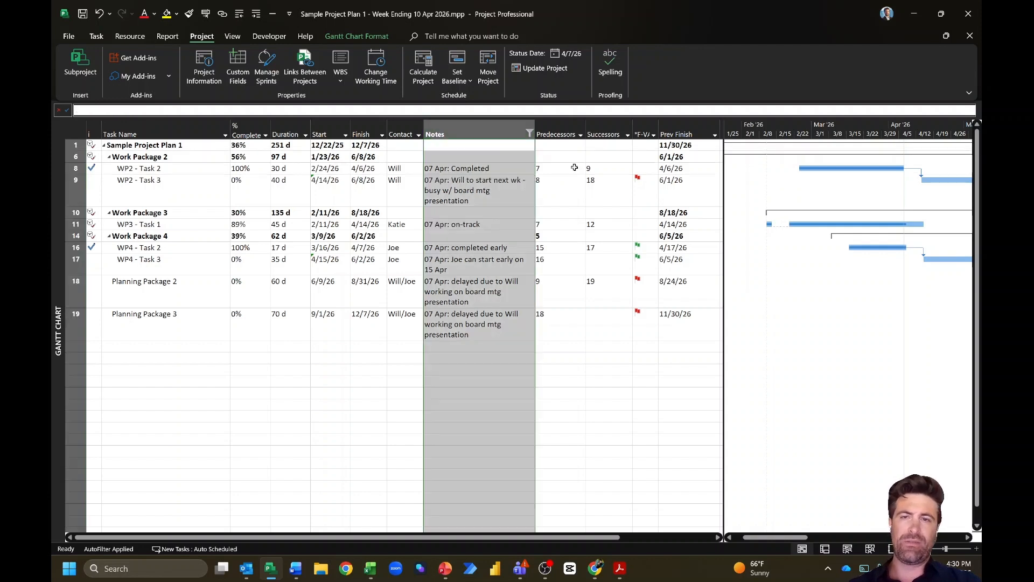
pyautogui.click(649, 170)
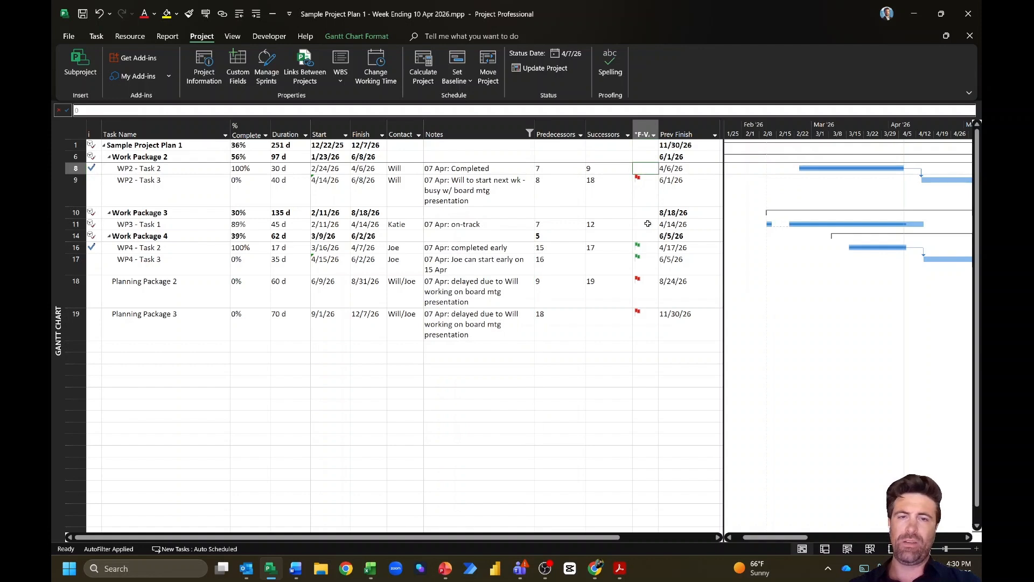
# Step: Select the WP2 - Task 2 and WP3 - Task 1 rows and save the project file
pyautogui.click(75, 169)
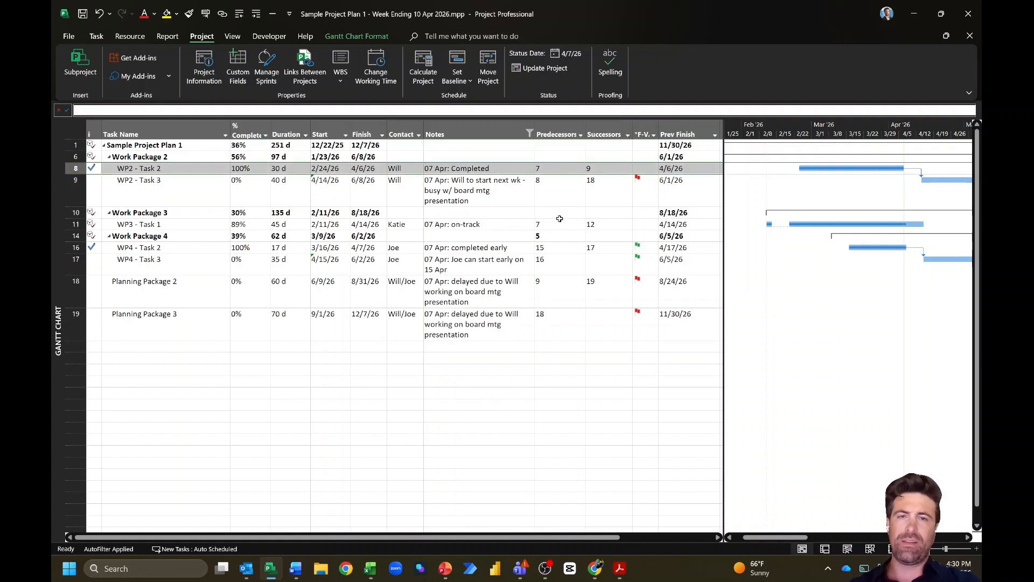
pyautogui.keyDown('ctrl'); pyautogui.click(75, 224); pyautogui.keyUp('ctrl')
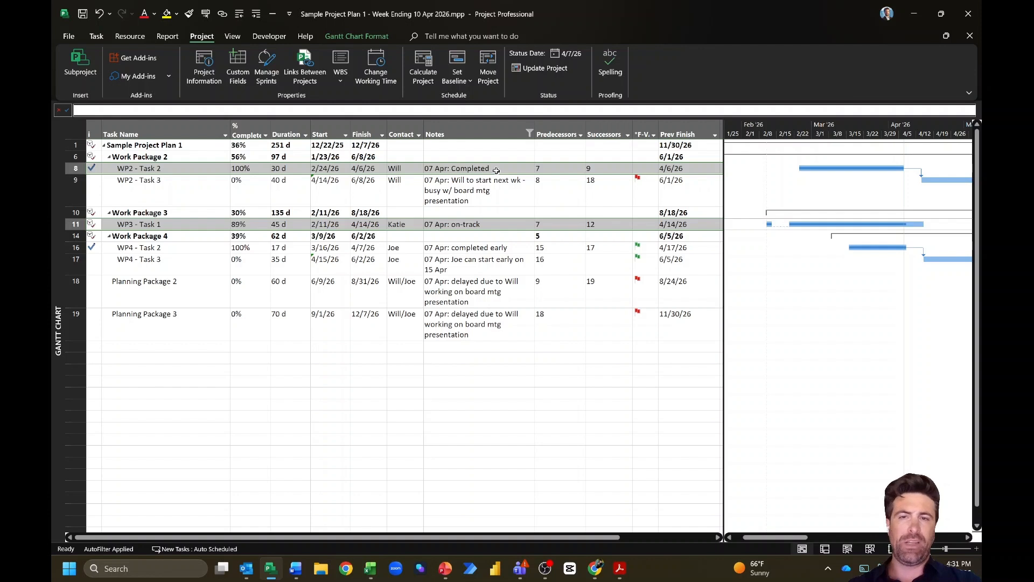
pyautogui.click(481, 225)
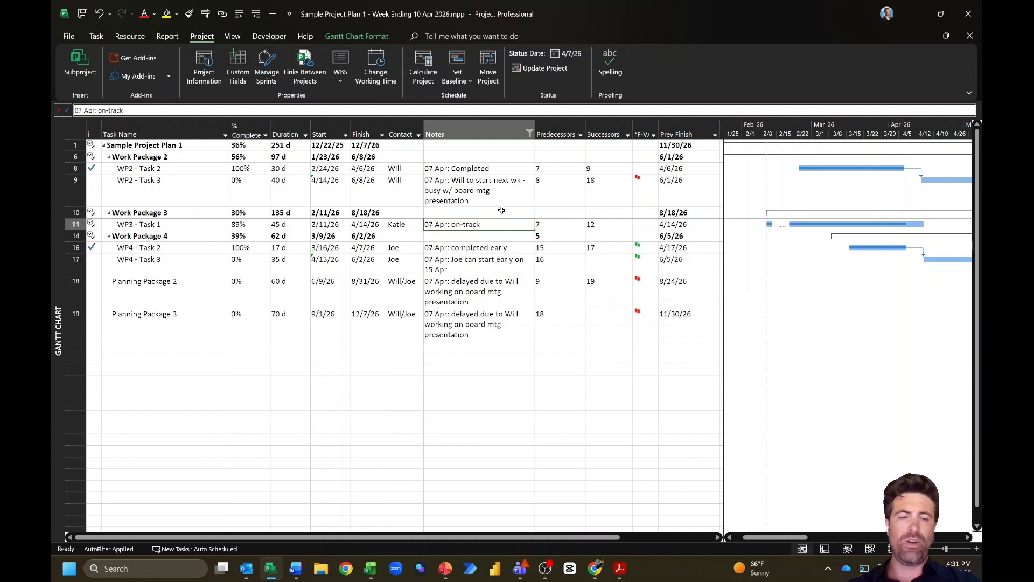
pyautogui.hotkey('ctrl', 'F4')
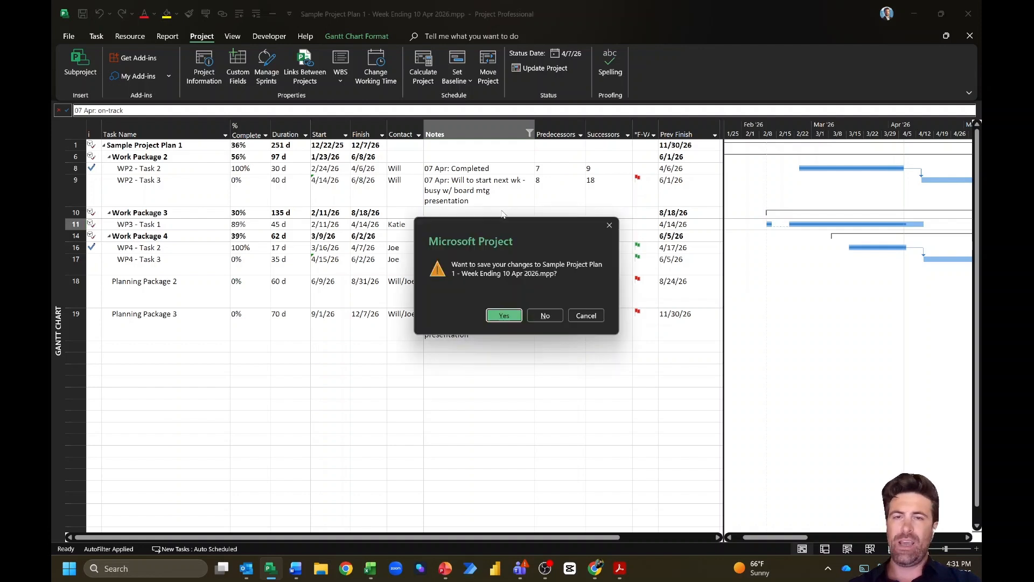
pyautogui.click(506, 317)
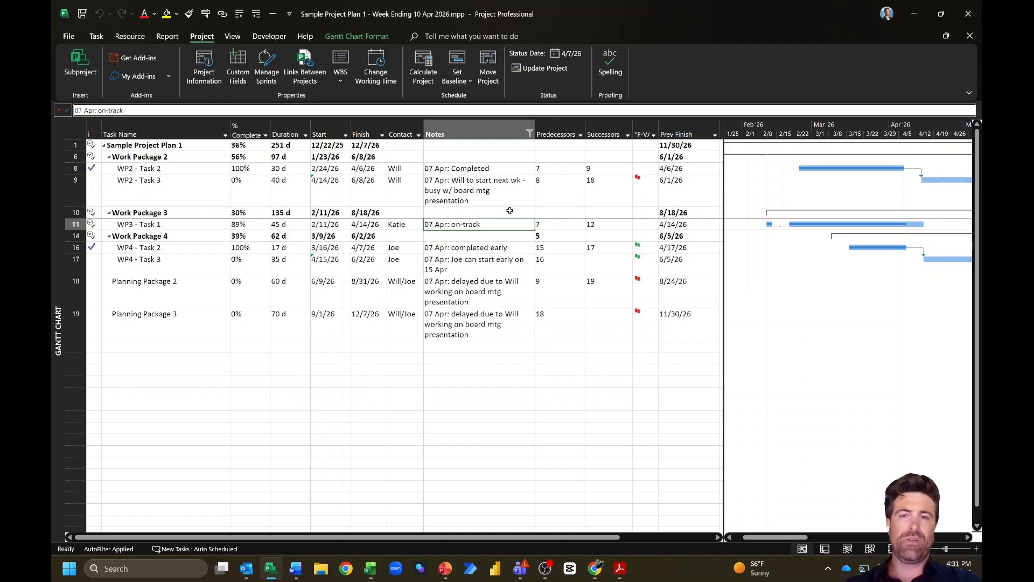
# Step: Review the notes and finish variances for WP2 - Task 2 and WP2 - Task 3
pyautogui.click(646, 169)
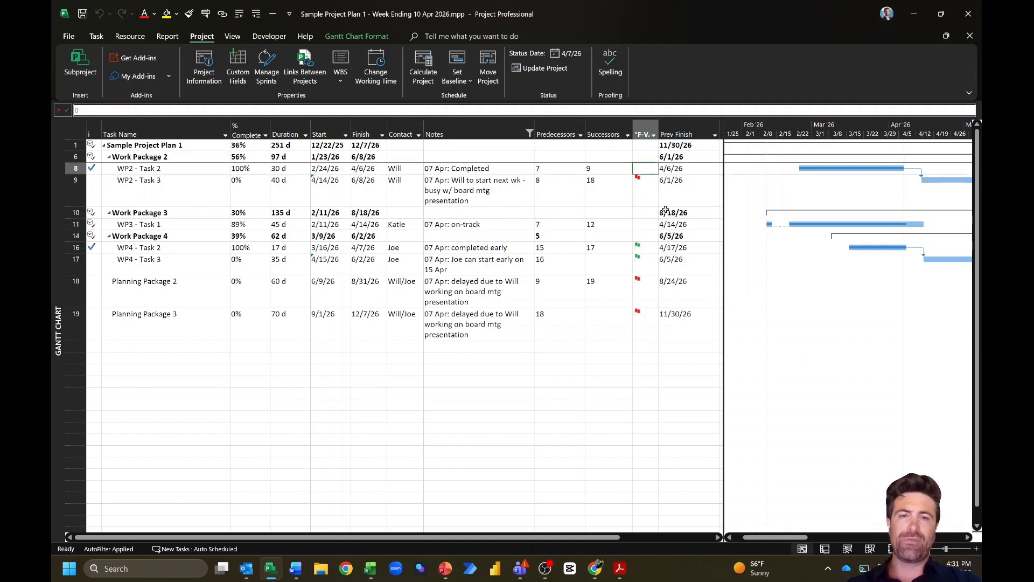
pyautogui.click(679, 127)
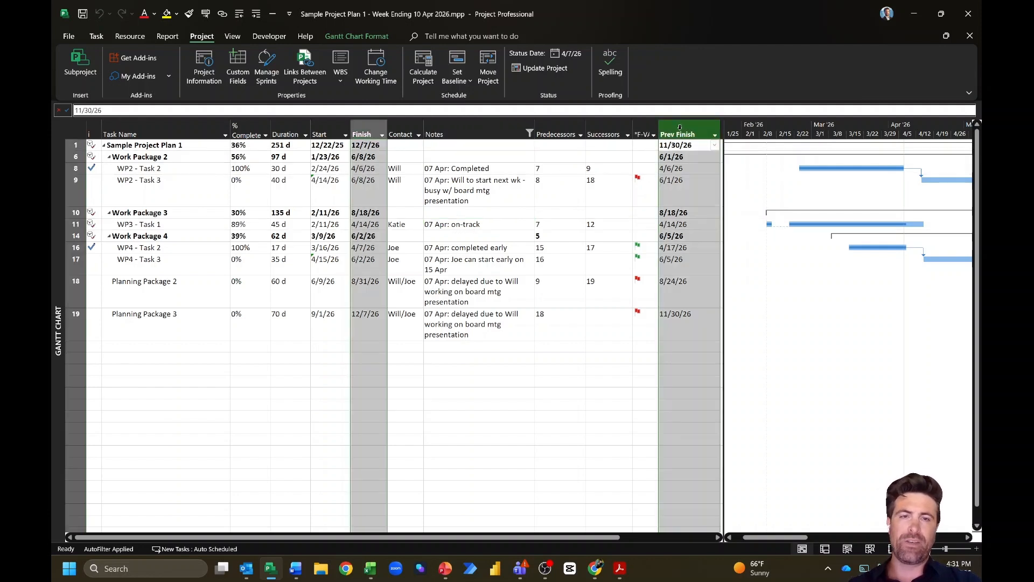
pyautogui.click(498, 168)
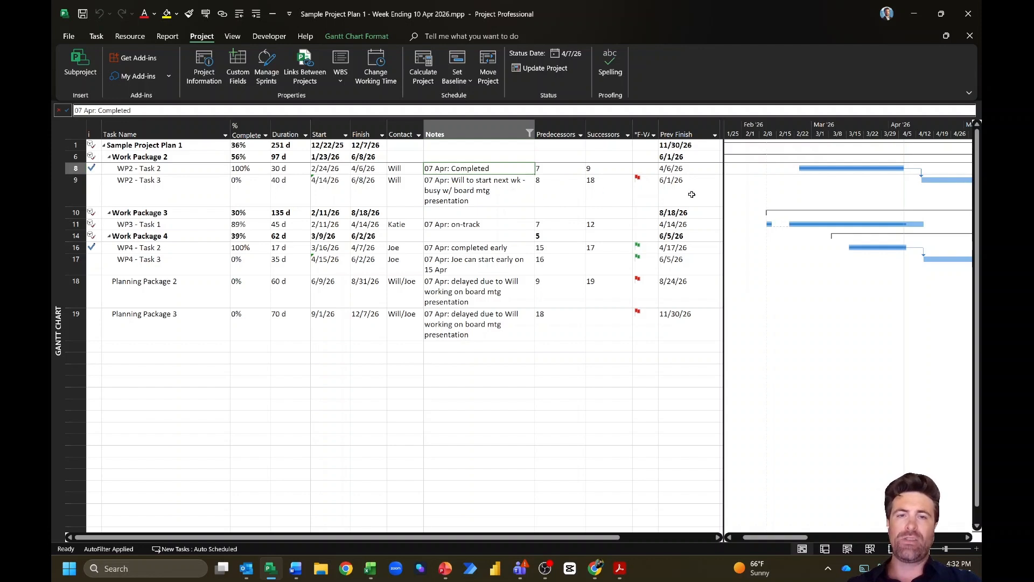
pyautogui.click(503, 199)
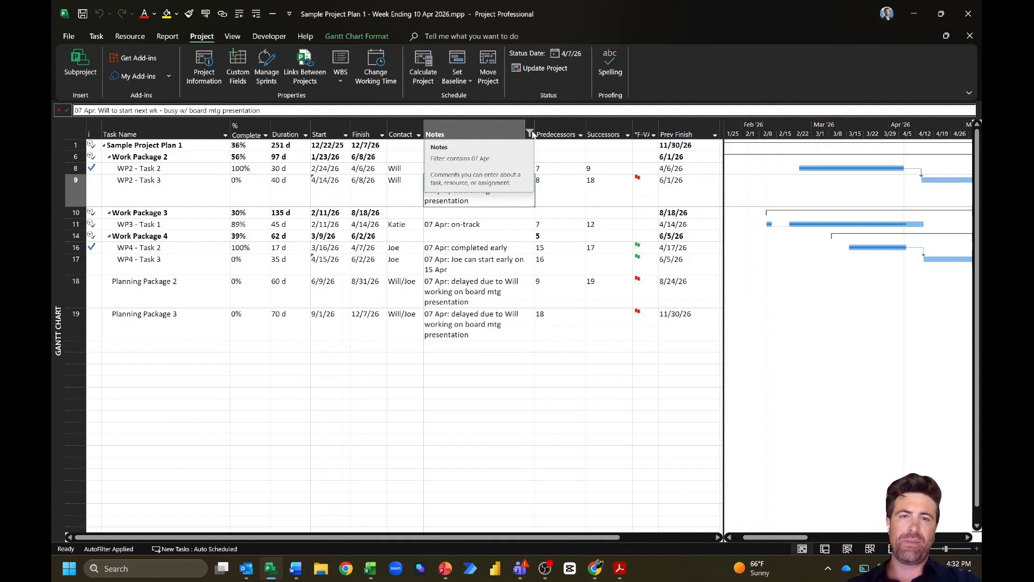
pyautogui.click(655, 153)
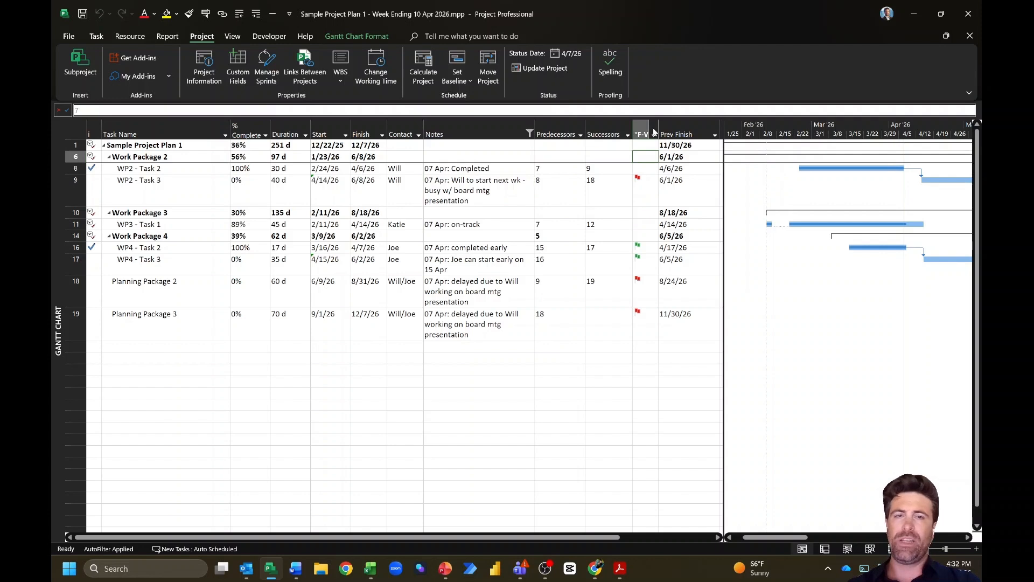
pyautogui.click(650, 201)
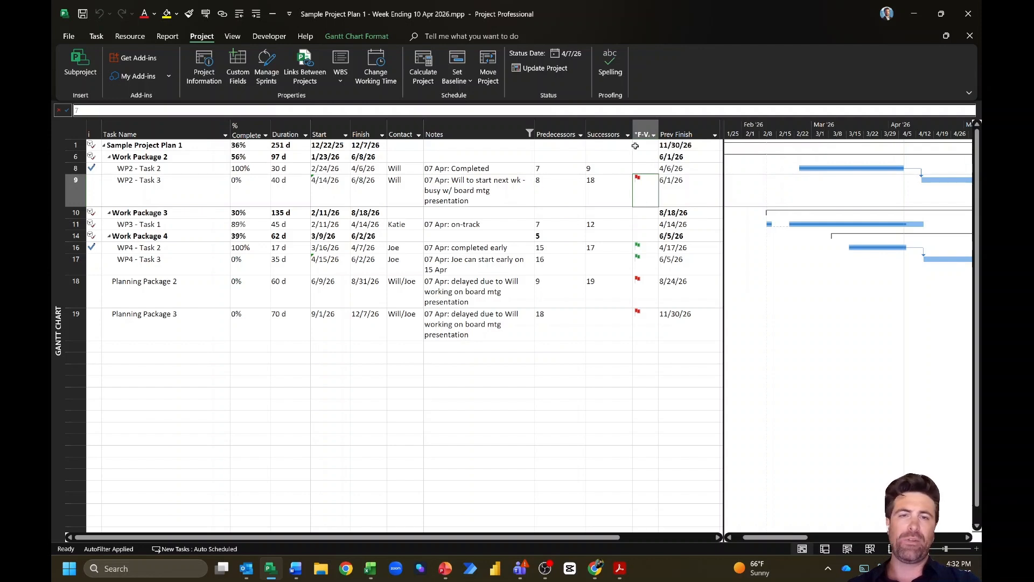
# Step: Select the whole filtered task table from Sample Project Plan 1 through the Prev Finish column
pyautogui.click(483, 165)
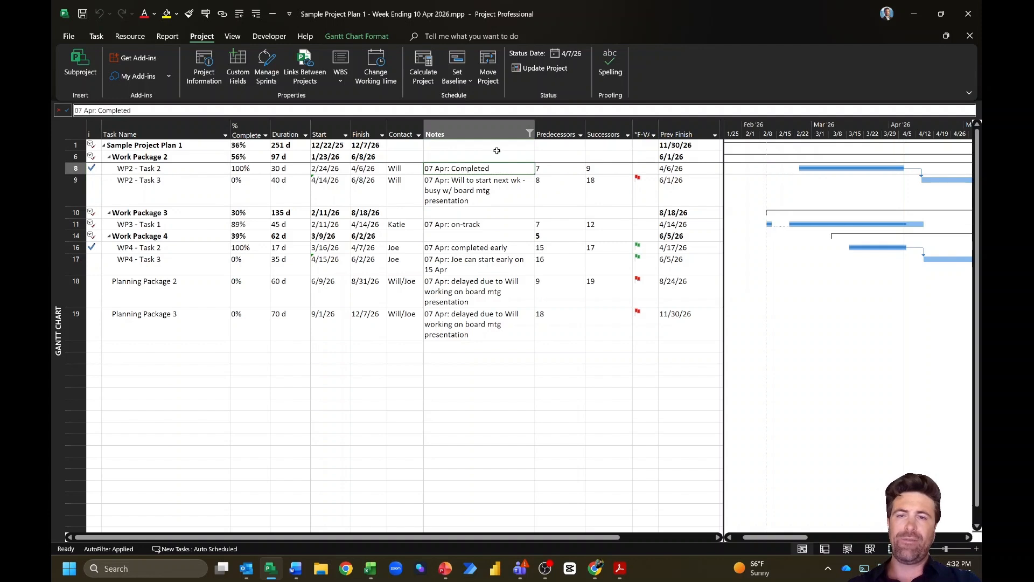
pyautogui.click(498, 150)
pyautogui.click(494, 169)
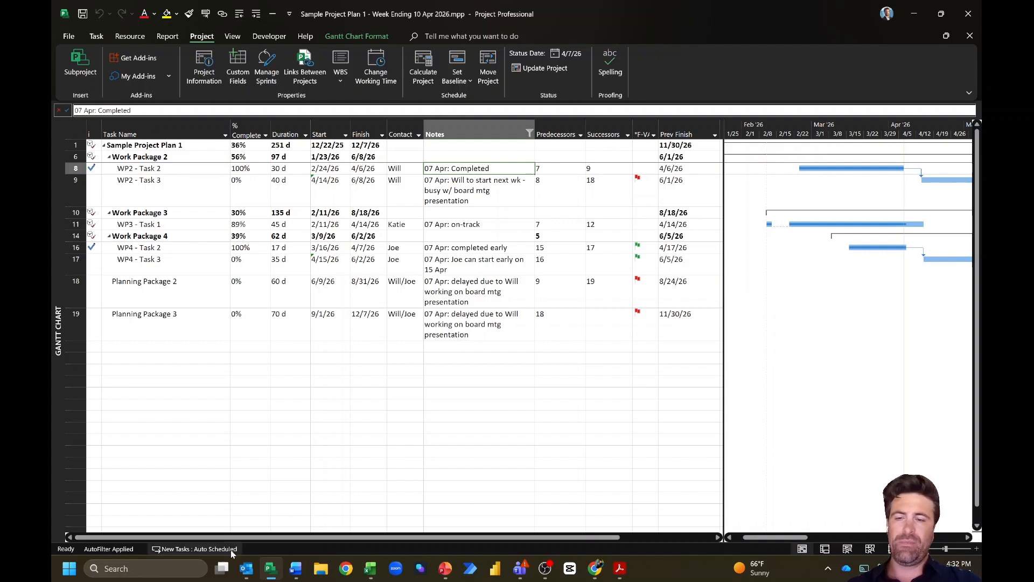
pyautogui.click(134, 145)
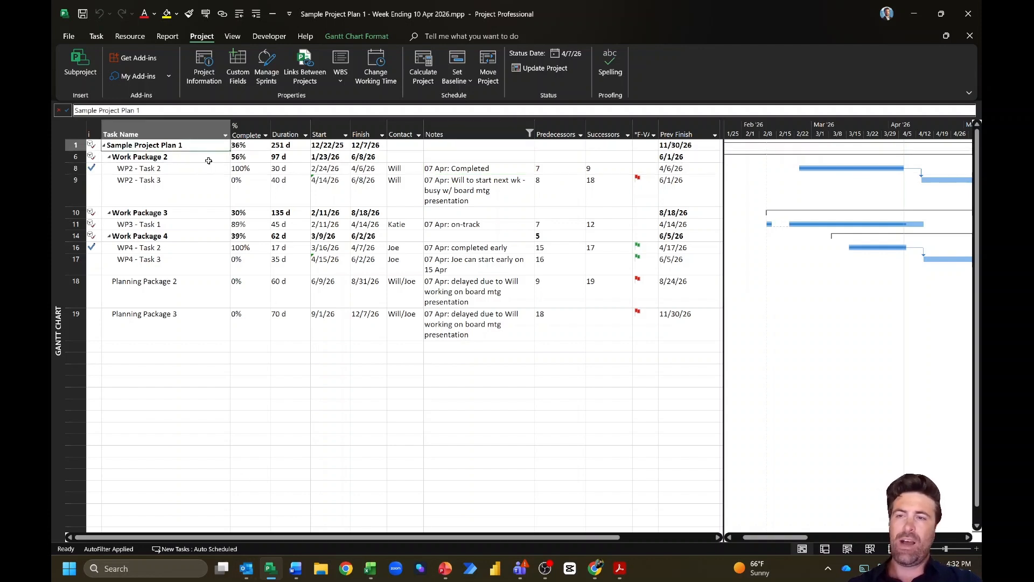
pyautogui.keyDown('shift'); pyautogui.click(691, 313); pyautogui.keyUp('shift')
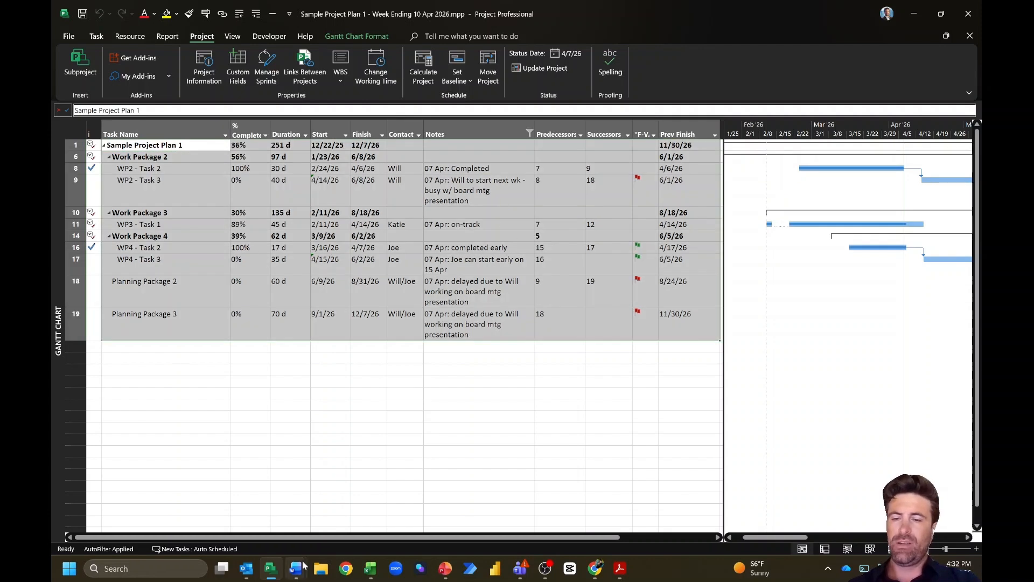
# Step: Give the draft email the subject 'RE: Schedule Updates from 07 Apr 2026 Status Update Meeting'
pyautogui.moveTo(246, 567)
pyautogui.click(303, 512)
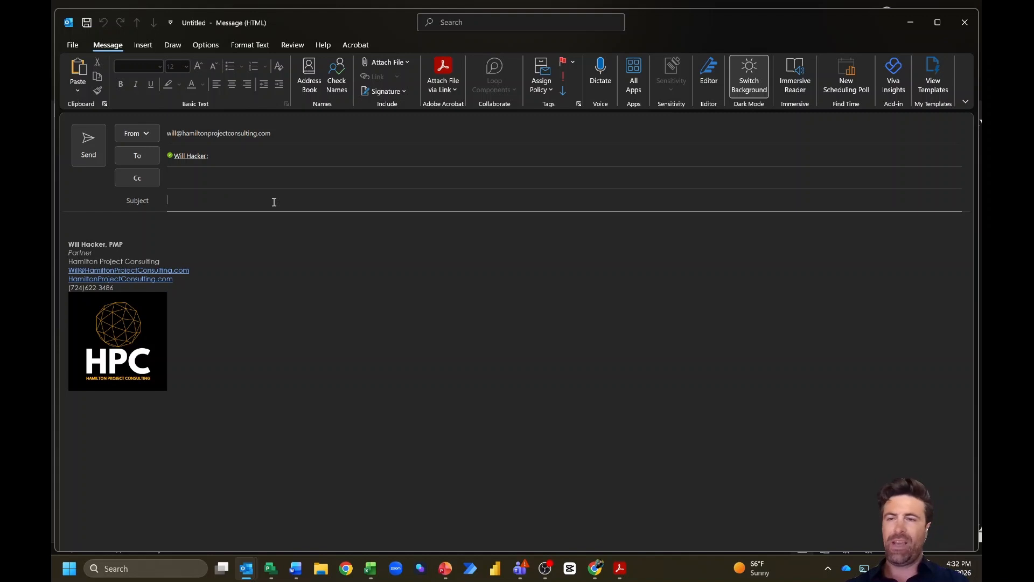
pyautogui.write('RE: Schedule Updates from ')
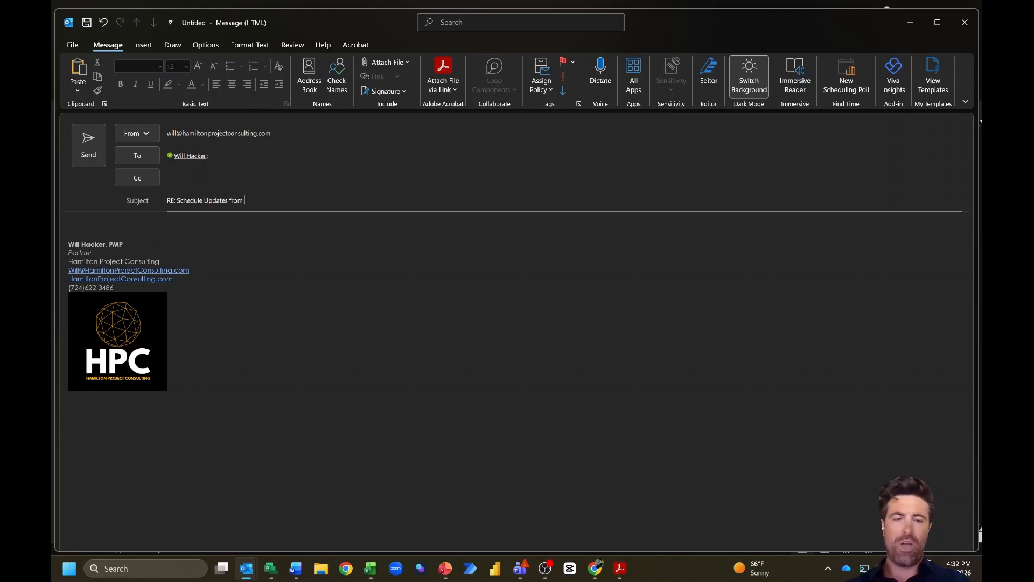
pyautogui.write('07 Apr 2')
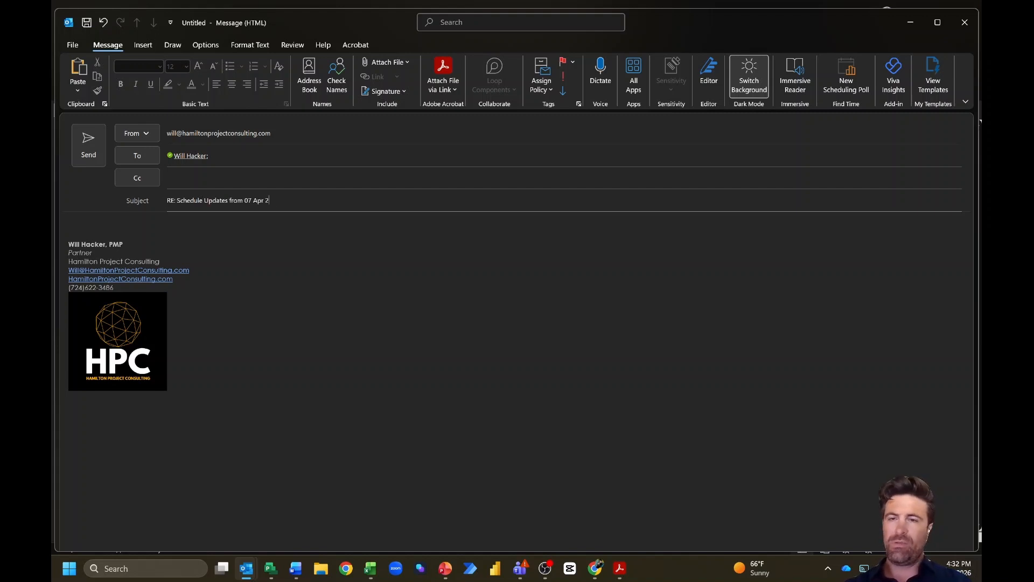
pyautogui.write('026 Status Upda')
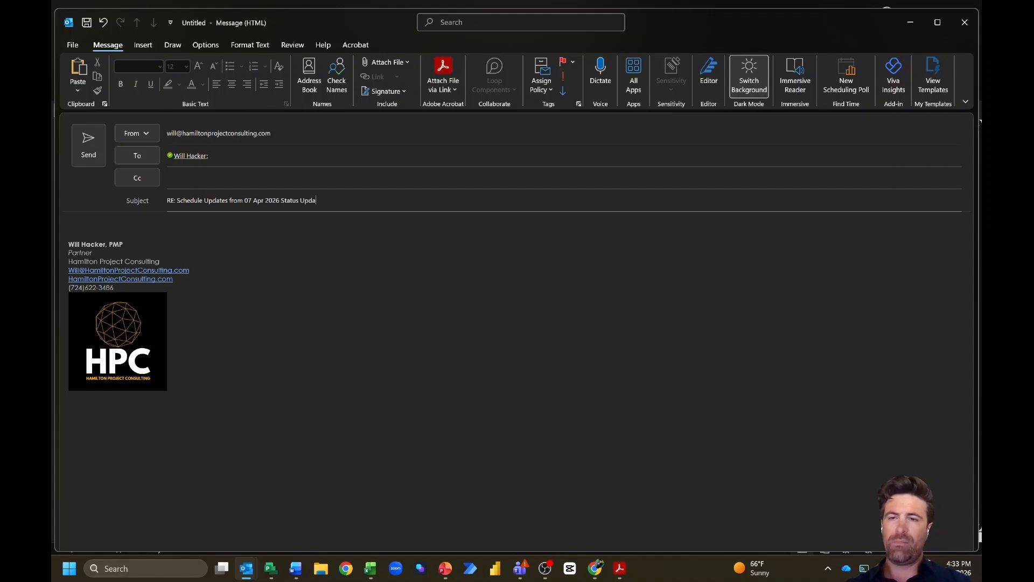
pyautogui.write('te Meeting')
# Step: Write the thank-you greeting and 'Here are the changes that were made to the schedule:', then paste the table
pyautogui.click(131, 225)
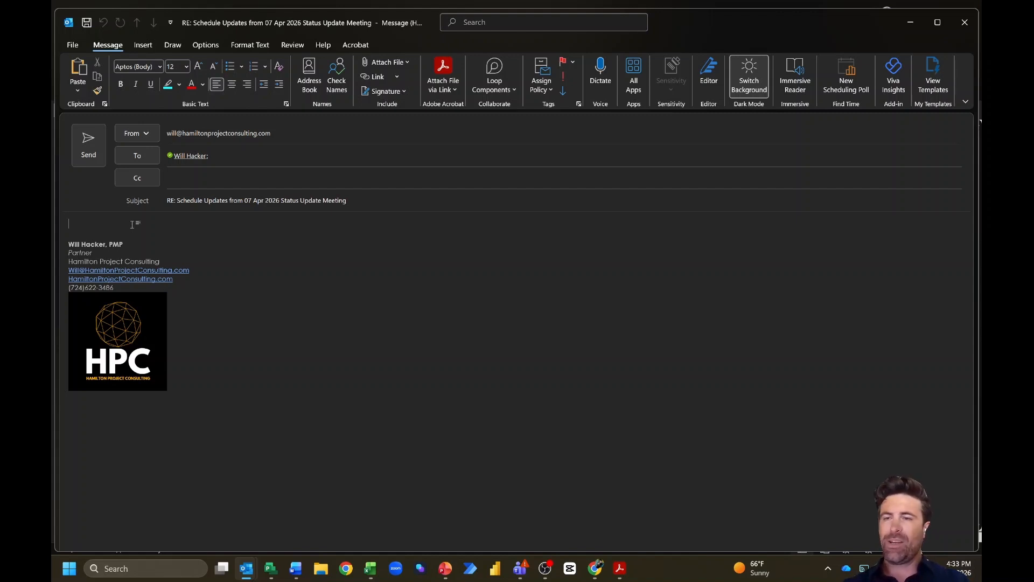
pyautogui.write('Hello - Tha')
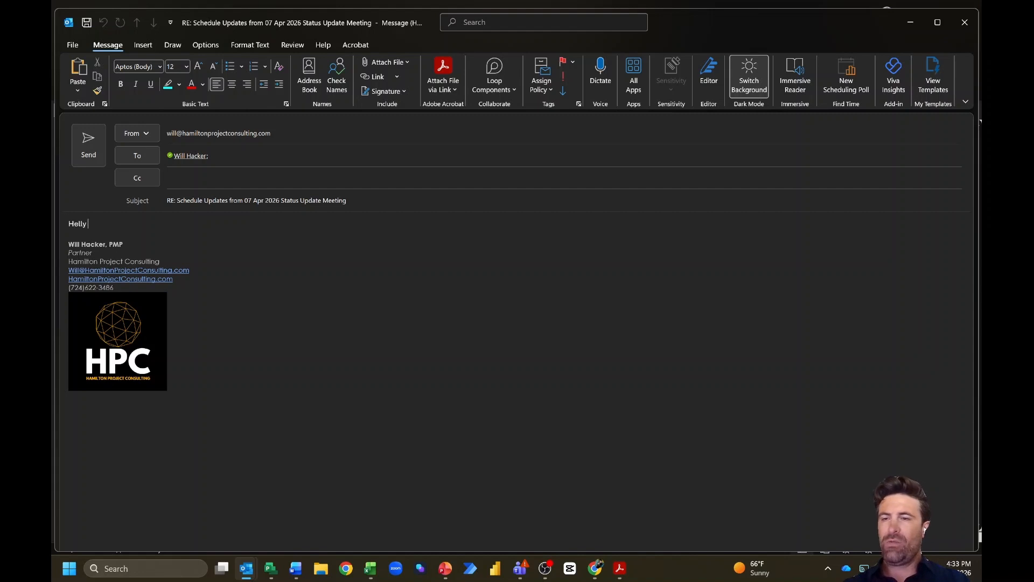
pyautogui.write('nks everyone for')
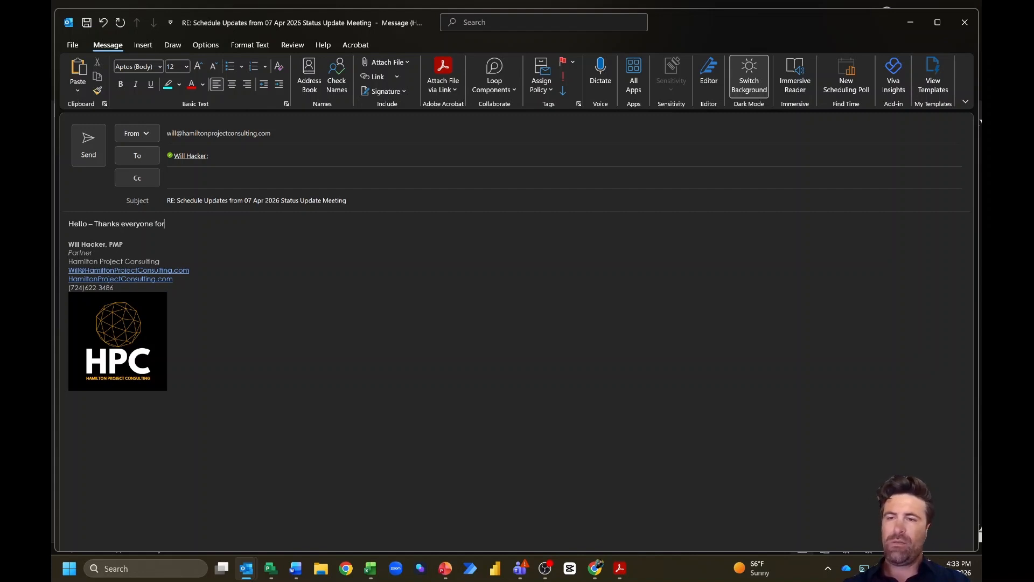
pyautogui.write(" joining today's me")
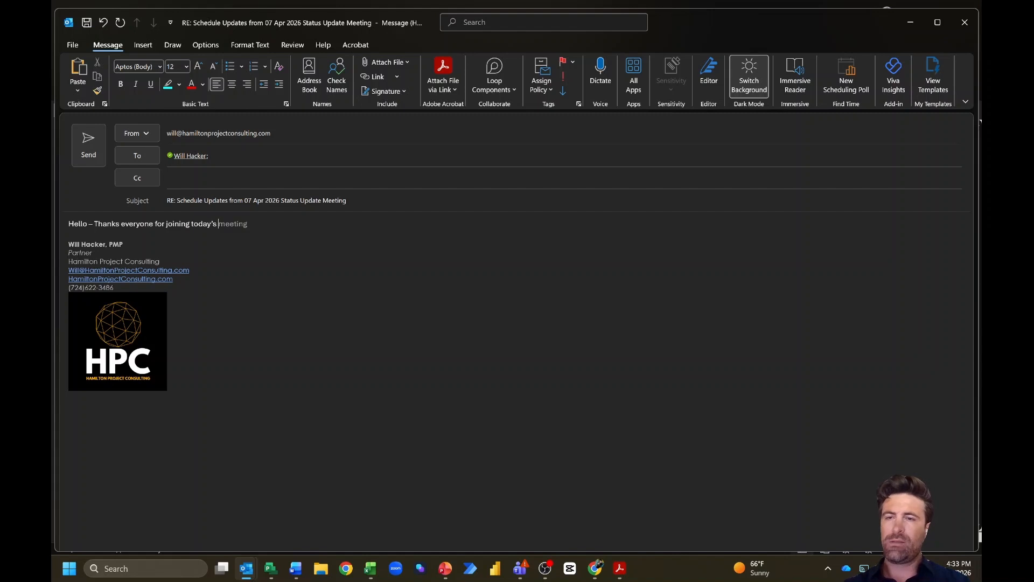
pyautogui.write('eting.')
pyautogui.press('Return')
pyautogui.write('Here are ')
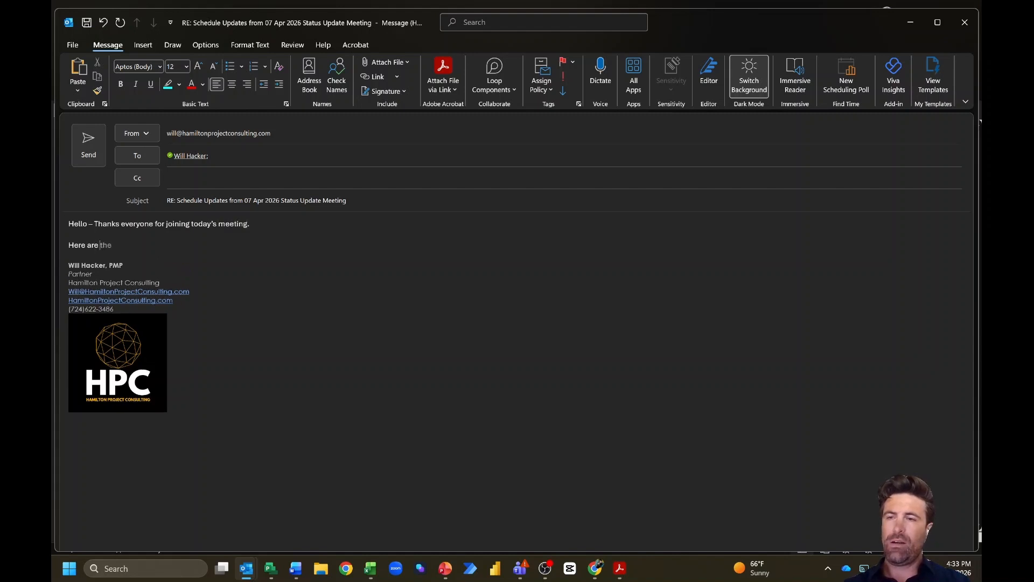
pyautogui.write('the changes that')
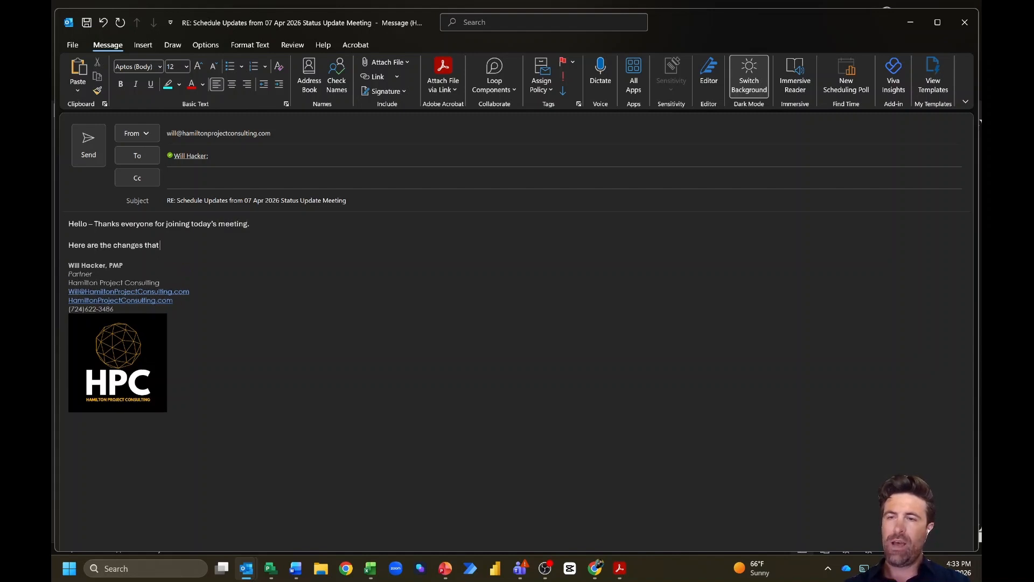
pyautogui.write(' were made to the s')
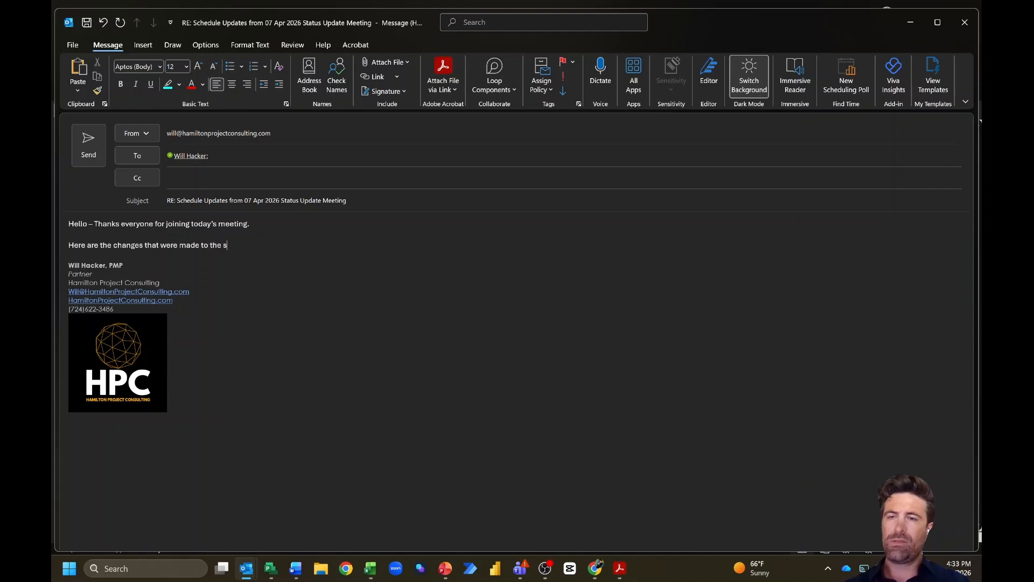
pyautogui.write('chedule:')
pyautogui.press('Return')
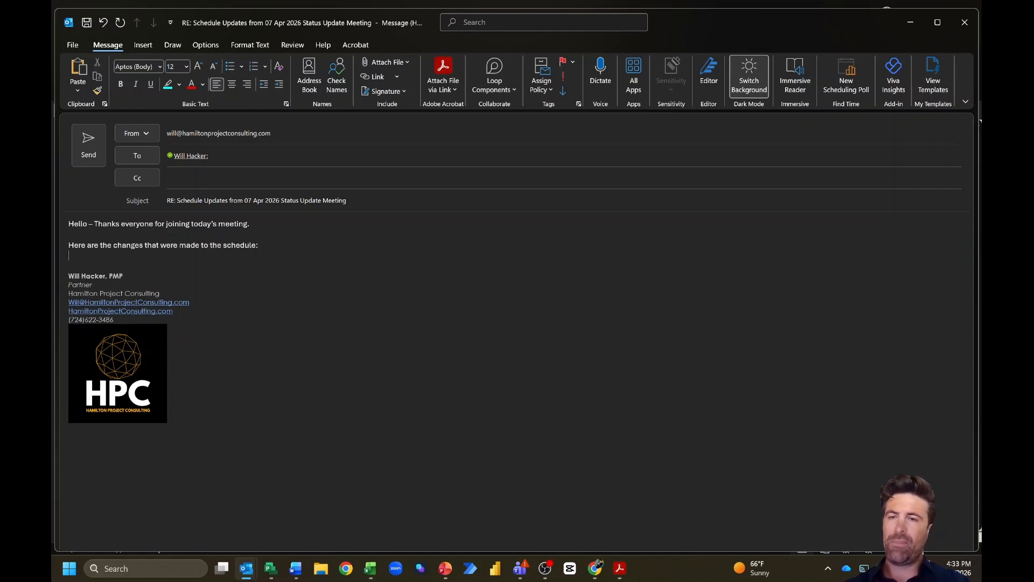
pyautogui.press('Return')
pyautogui.hotkey('ctrl', 'v')
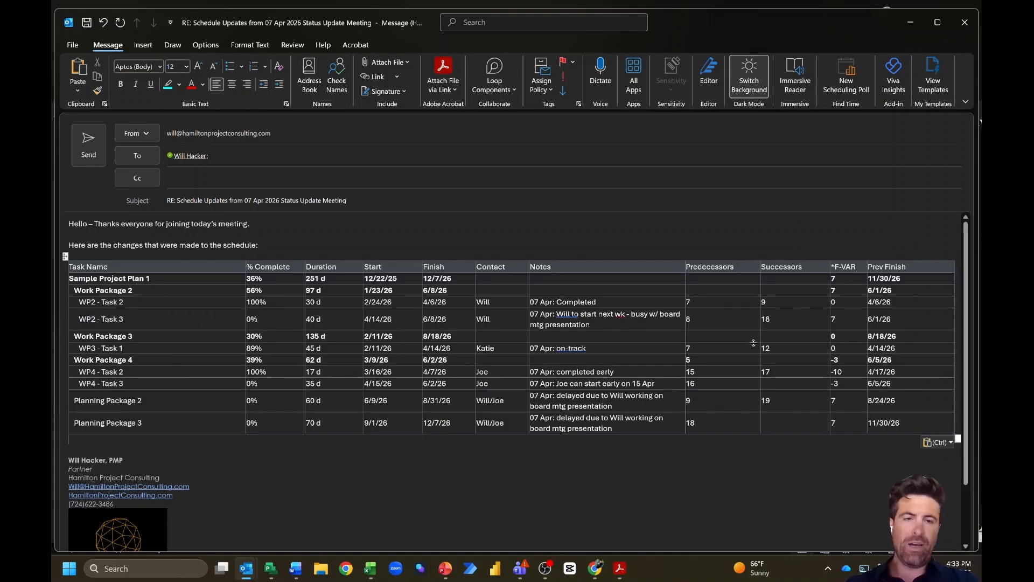
# Step: Insert an empty line below the pasted schedule table, before the signature
pyautogui.click(844, 258)
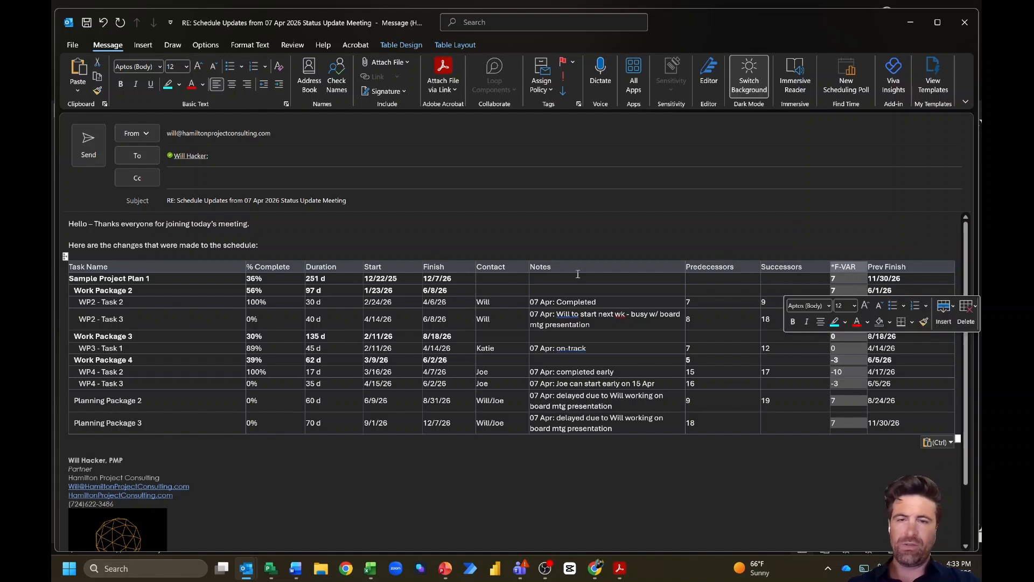
pyautogui.click(210, 435)
pyautogui.press('Return')
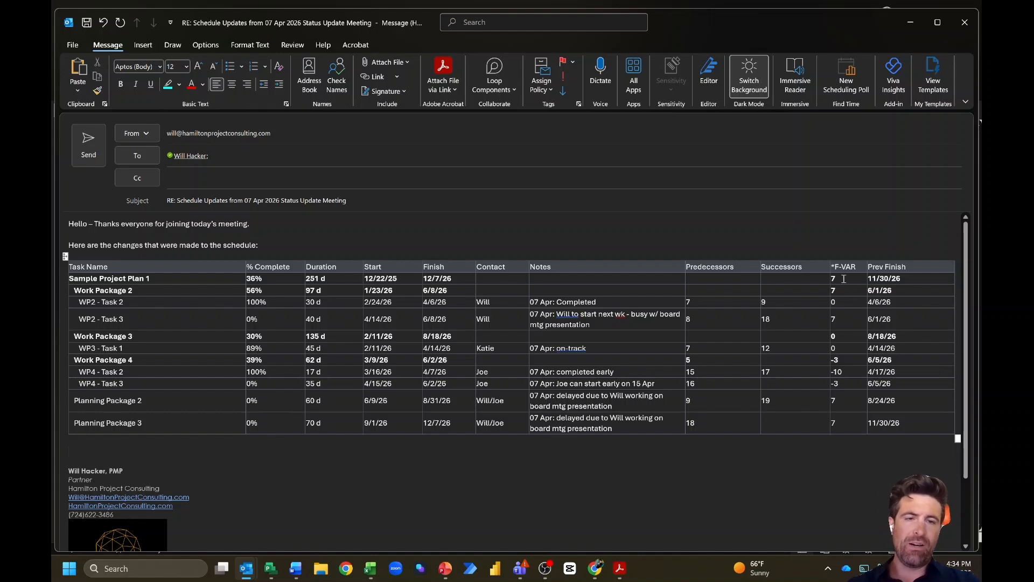
# Step: Highlight the *F-VAR delay values of 7 in red
pyautogui.moveTo(843, 278); pyautogui.dragTo(837, 290)
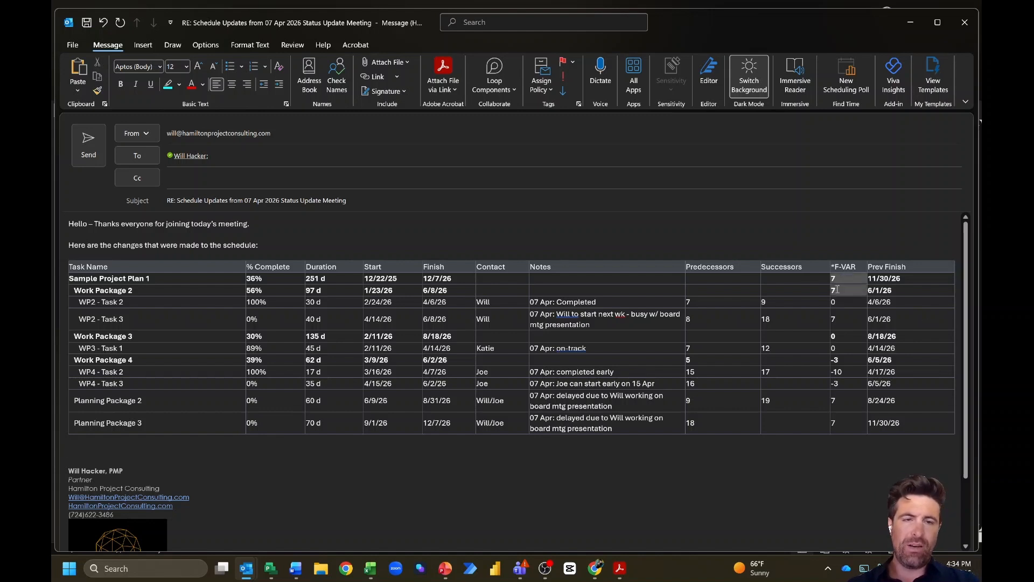
pyautogui.keyDown('ctrl'); pyautogui.click(840, 318); pyautogui.keyUp('ctrl')
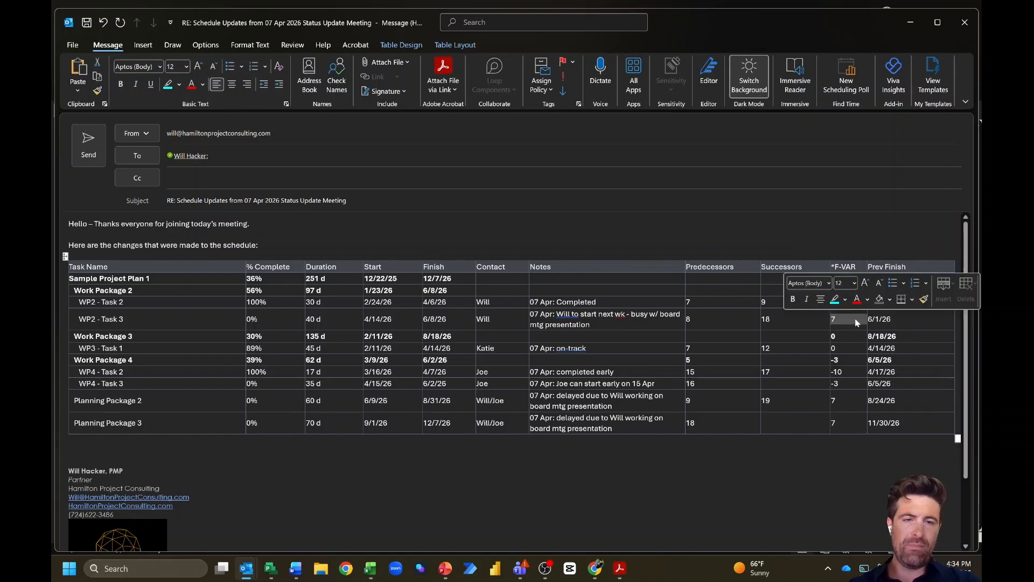
pyautogui.moveTo(834, 398); pyautogui.dragTo(834, 423)
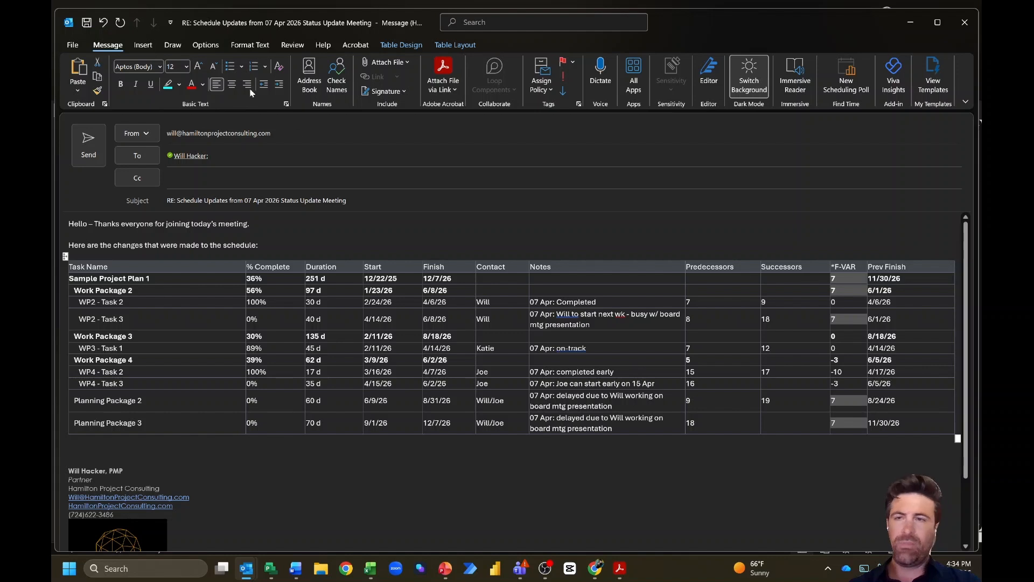
pyautogui.click(205, 85)
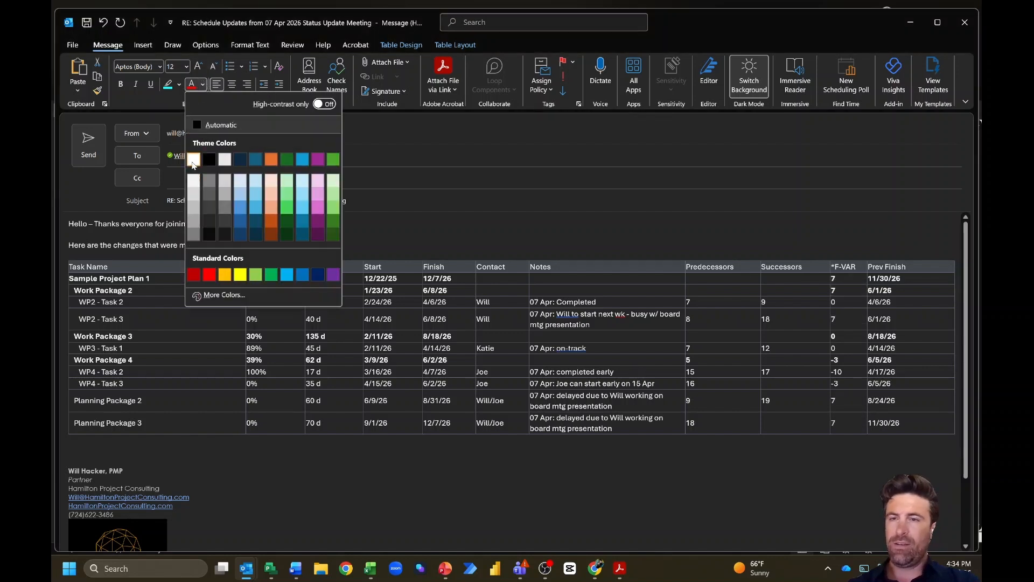
pyautogui.click(194, 101)
pyautogui.click(180, 84)
pyautogui.click(171, 141)
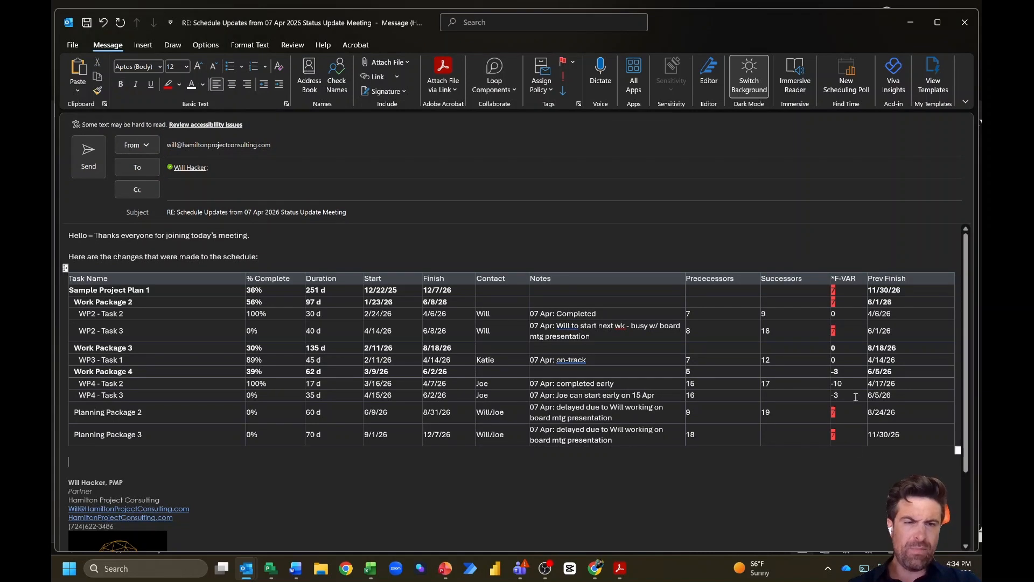
# Step: Highlight the early-finish *F-VAR values -10 and -3 in green
pyautogui.moveTo(850, 398); pyautogui.dragTo(837, 372)
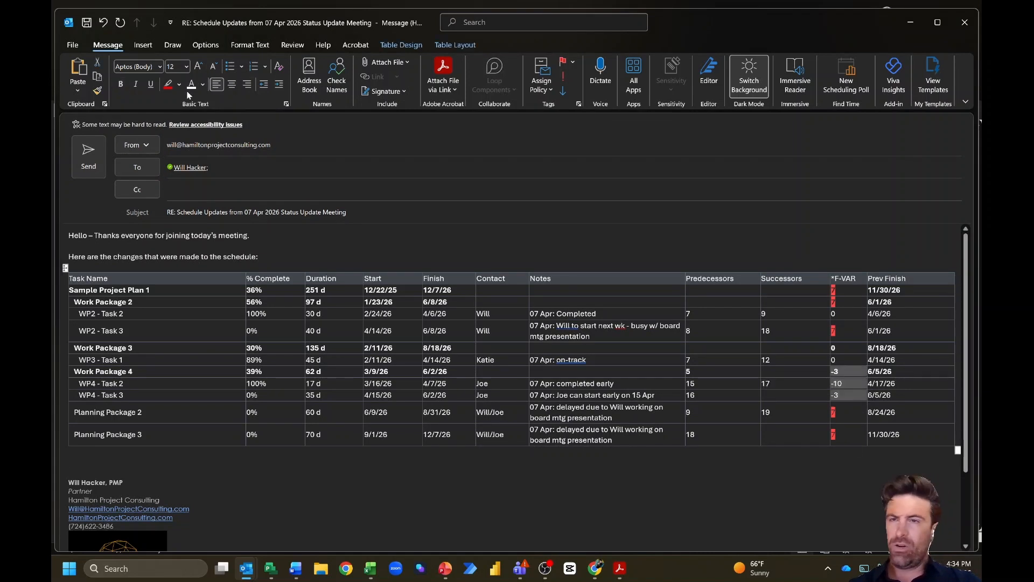
pyautogui.click(189, 88)
pyautogui.click(181, 88)
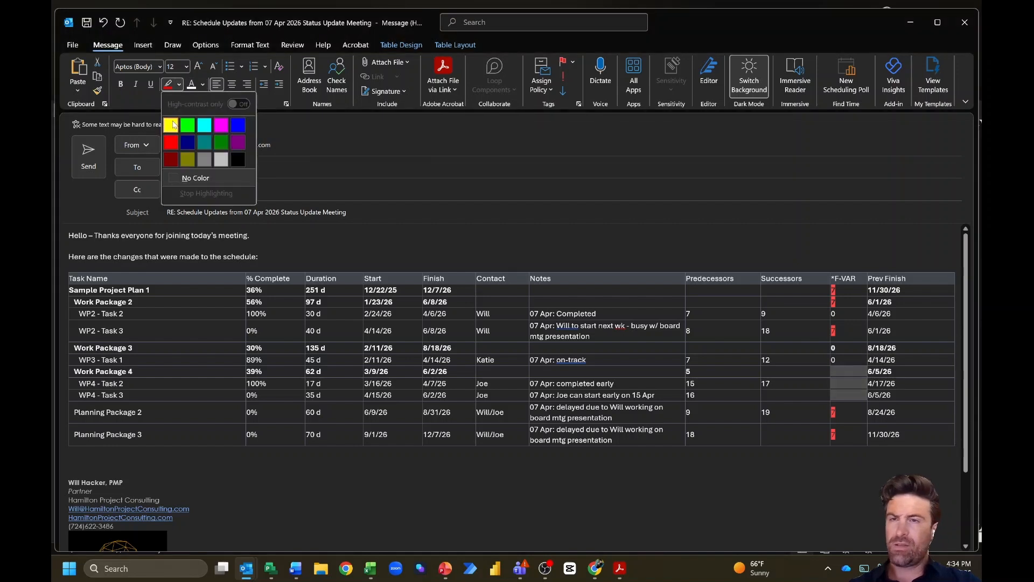
pyautogui.click(219, 141)
pyautogui.click(184, 463)
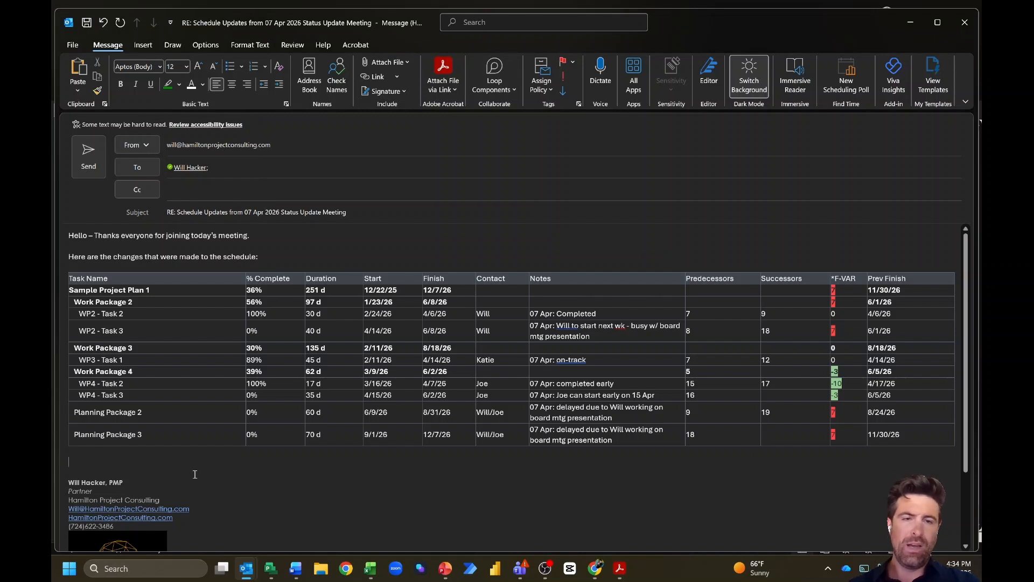
# Step: Centre the values in the *F-VAR column
pyautogui.click(849, 273)
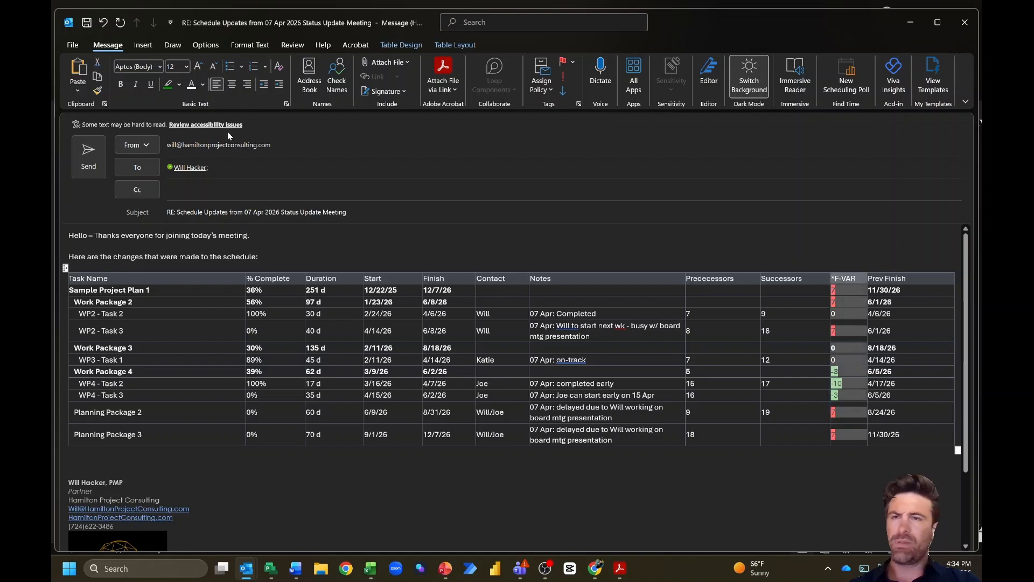
pyautogui.click(227, 88)
pyautogui.click(113, 464)
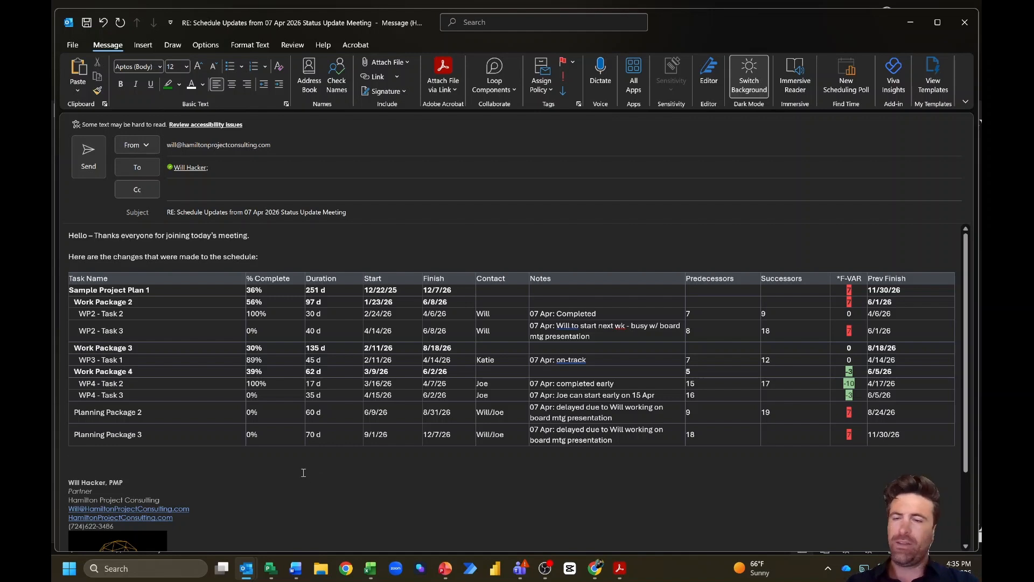
# Step: Back in Project, clear the Notes AutoFilter so all 19 task rows, including Work Package 1, show
pyautogui.click(271, 568)
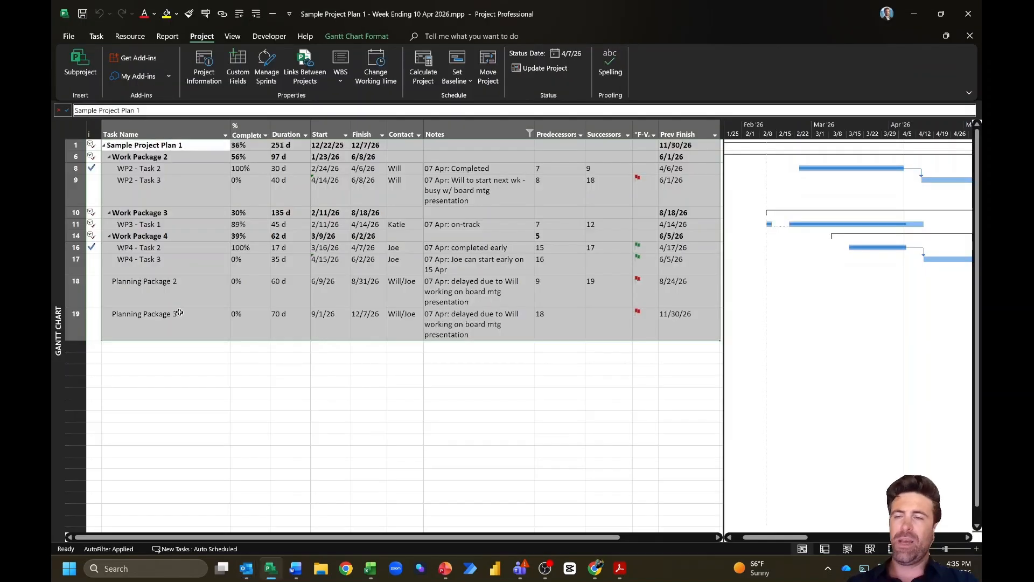
pyautogui.click(167, 170)
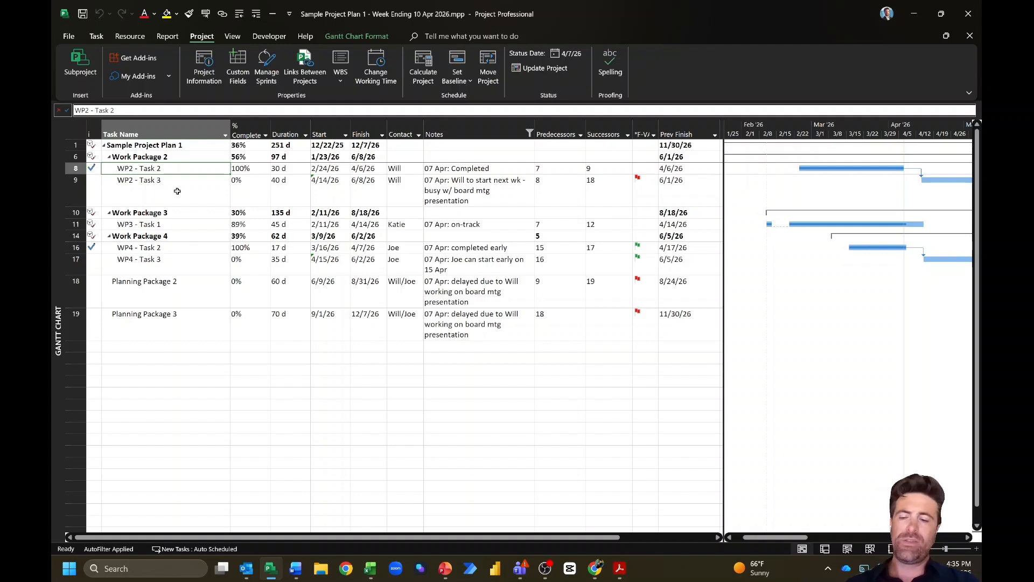
pyautogui.click(196, 156)
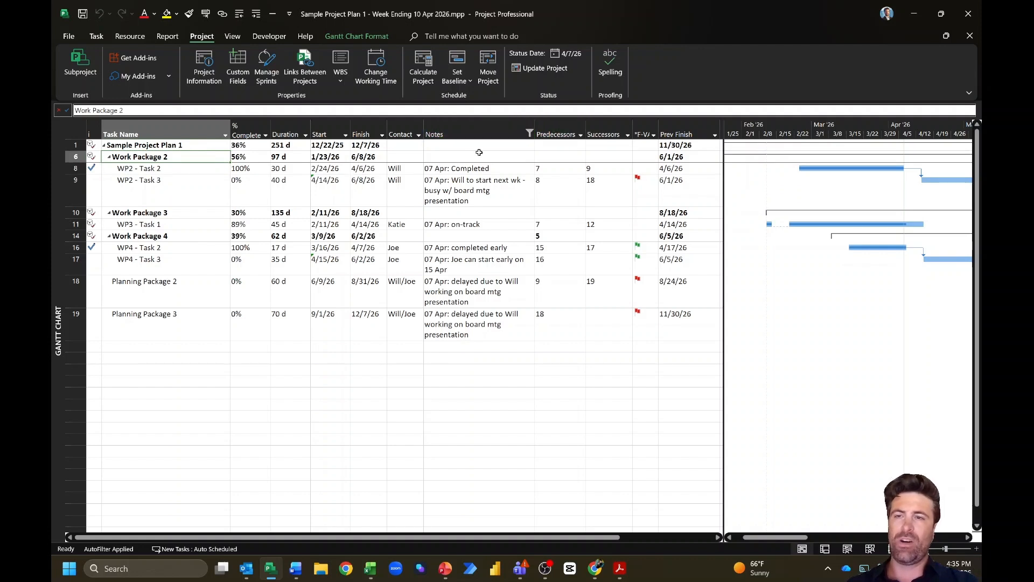
pyautogui.press('F3')
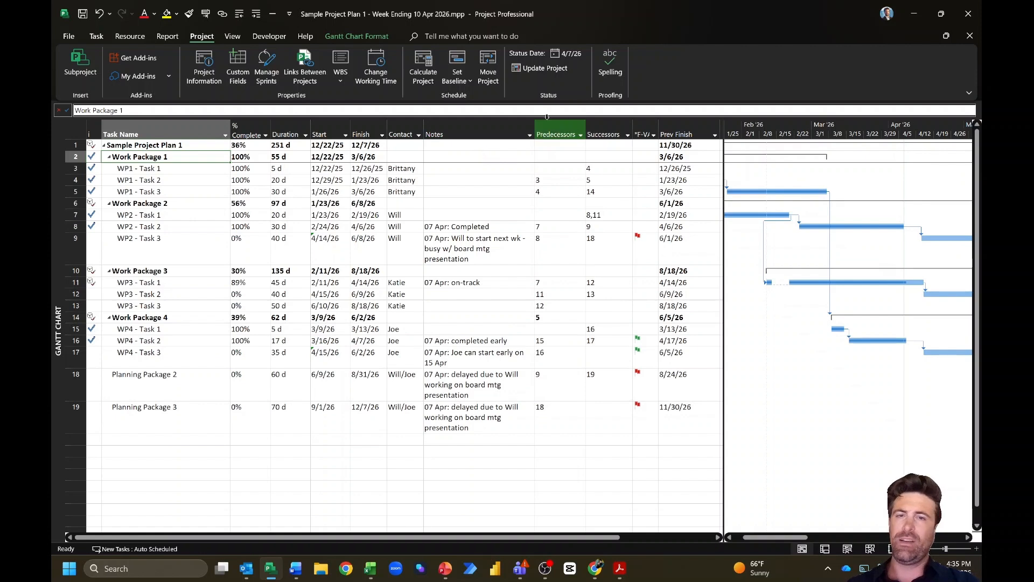
pyautogui.click(469, 145)
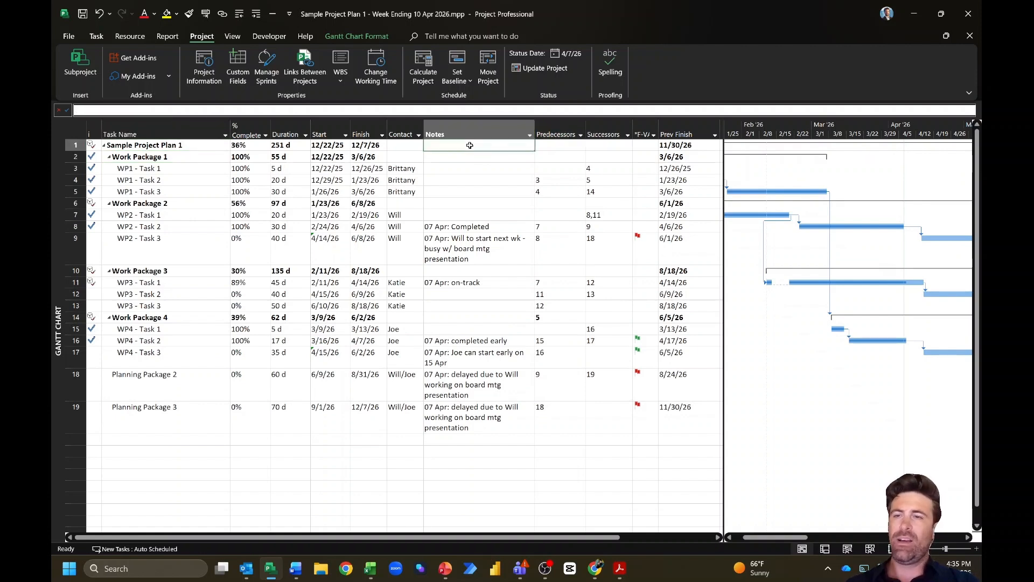
pyautogui.click(173, 160)
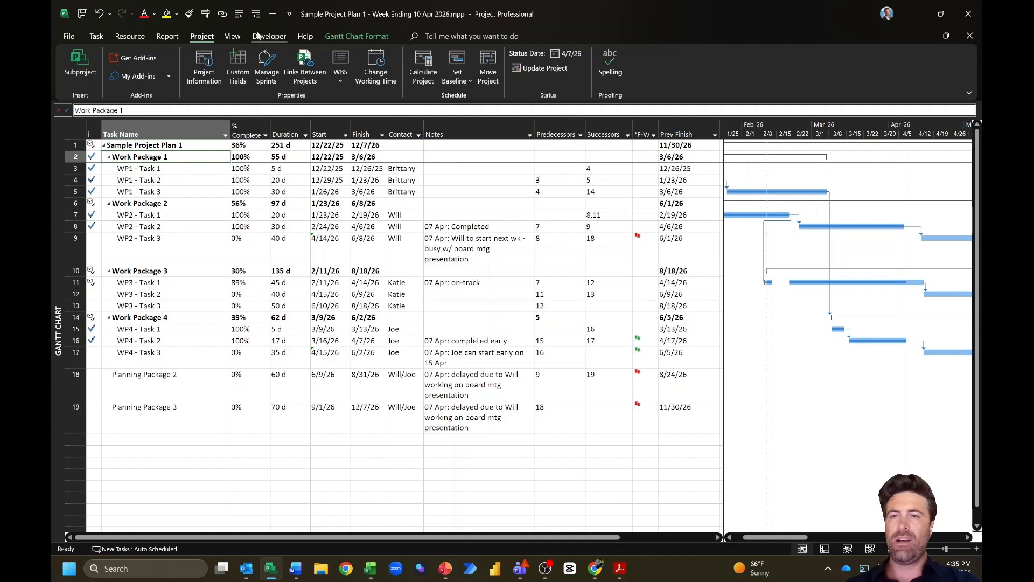
pyautogui.click(238, 35)
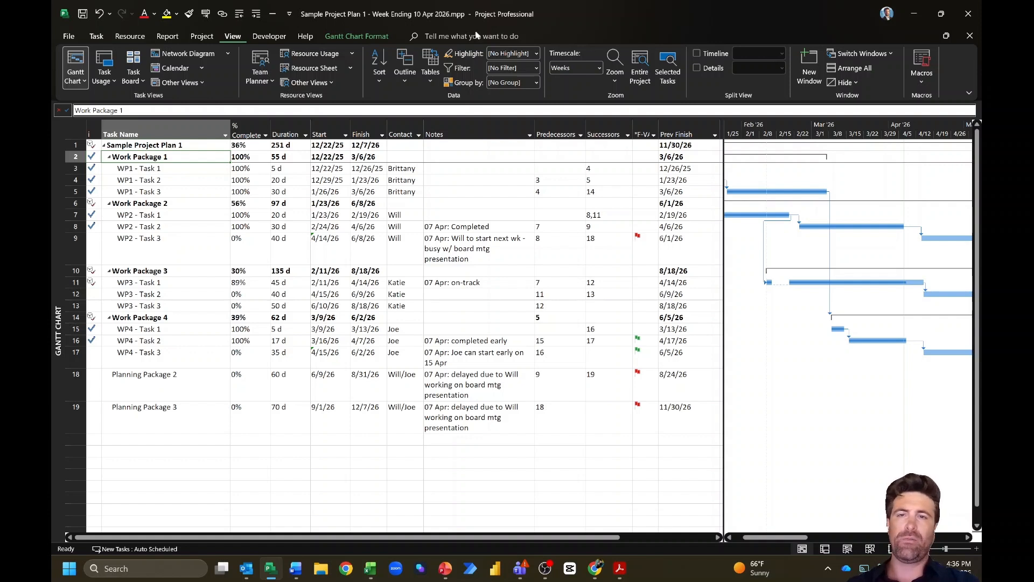
# Step: Create a new custom filter named '*2 Wk Look Ahead'
pyautogui.click(537, 68)
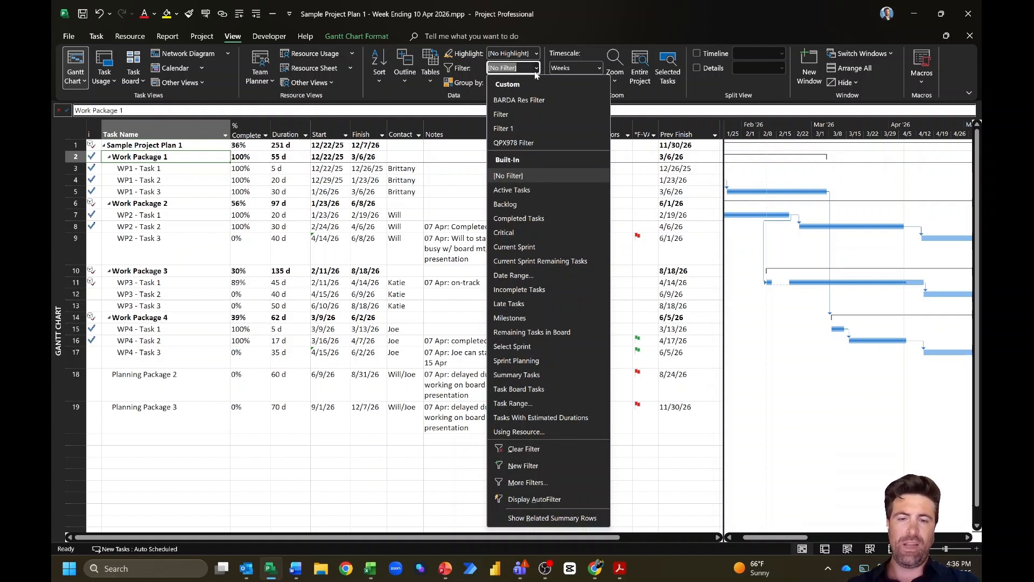
pyautogui.click(542, 466)
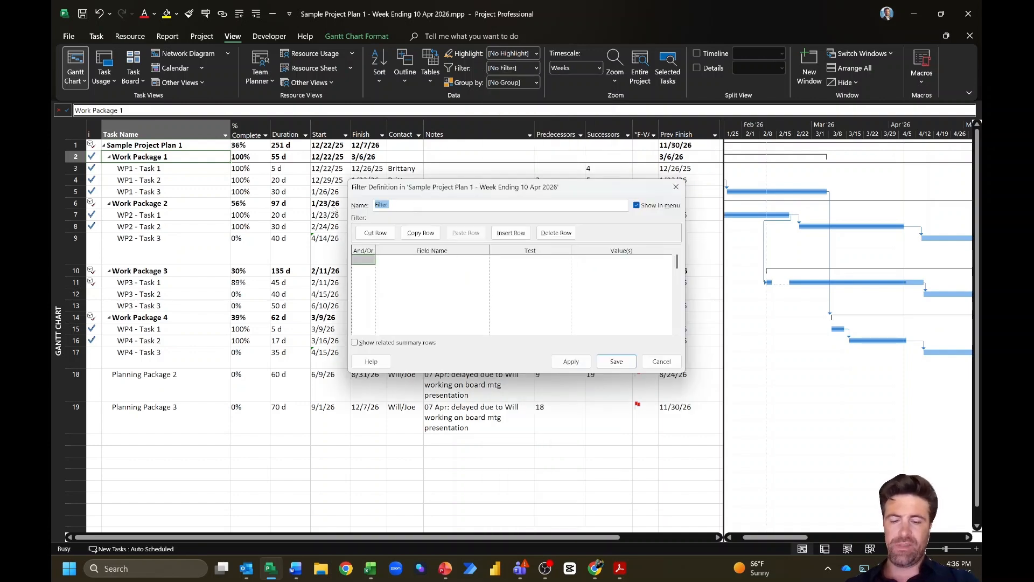
pyautogui.write('*')
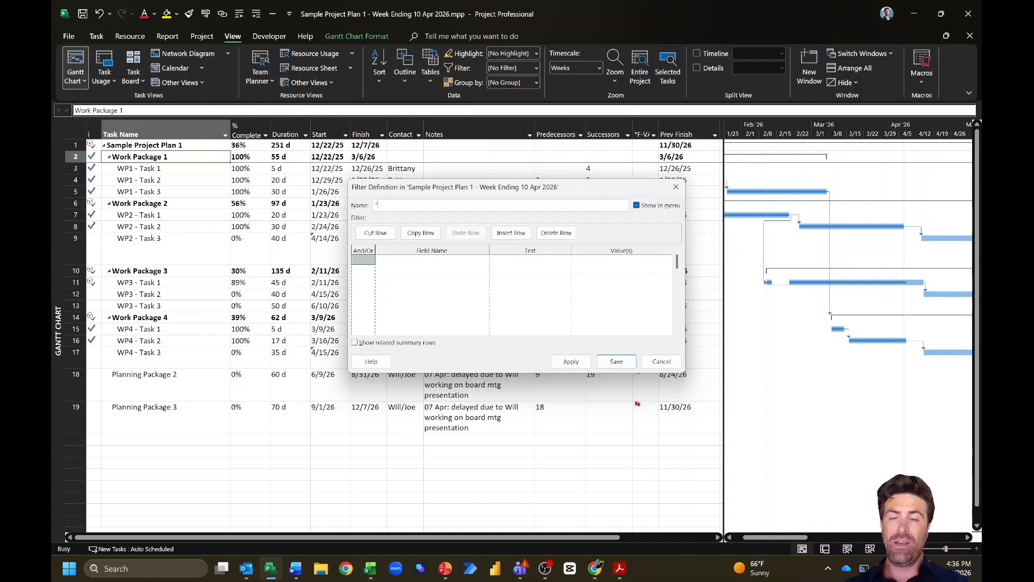
pyautogui.write('2 Wk')
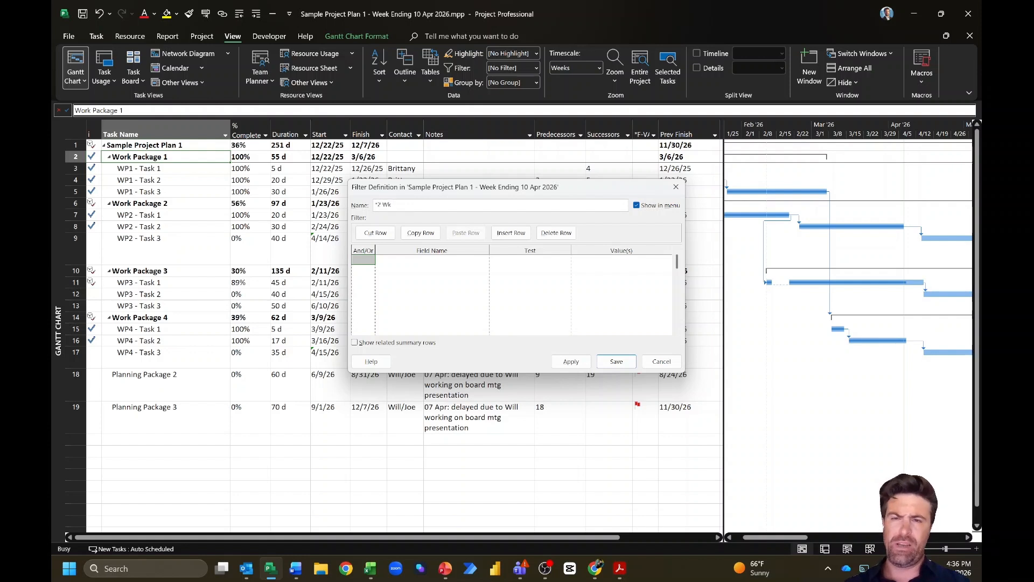
pyautogui.write(' Look Ahead')
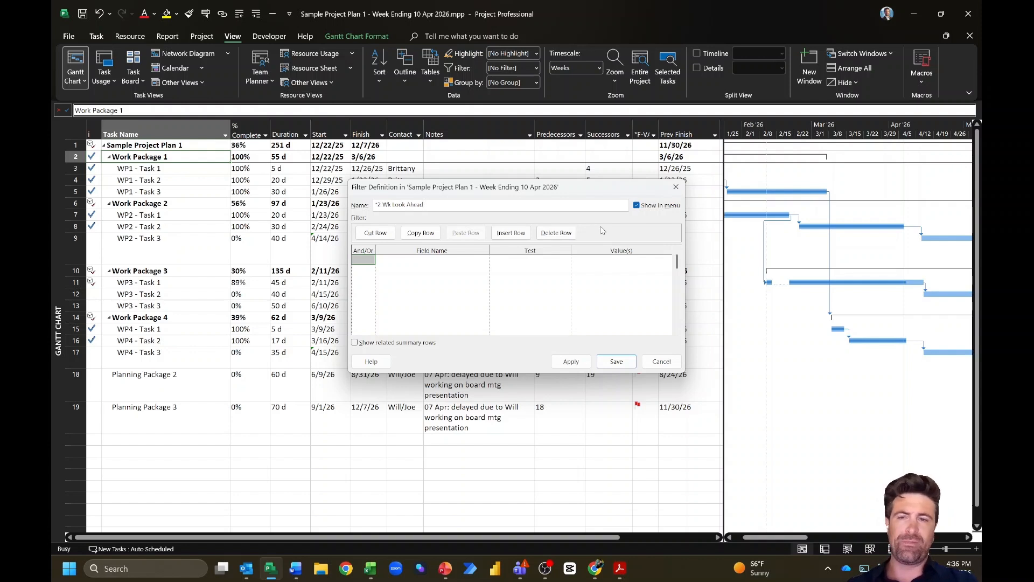
# Step: Add the first condition: Start is less than or equal to "2 weeks from today"?
pyautogui.click(386, 259)
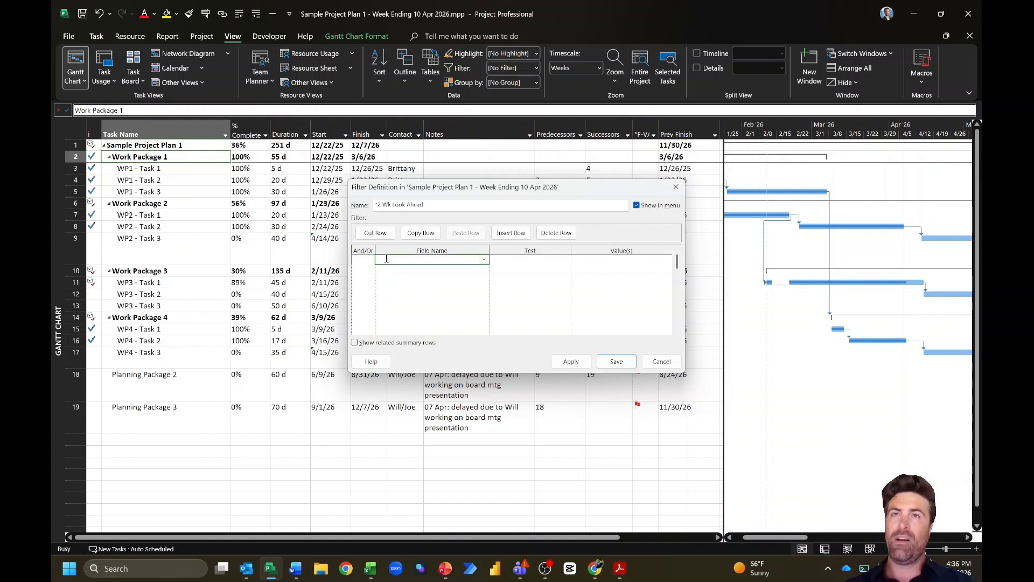
pyautogui.write('Start')
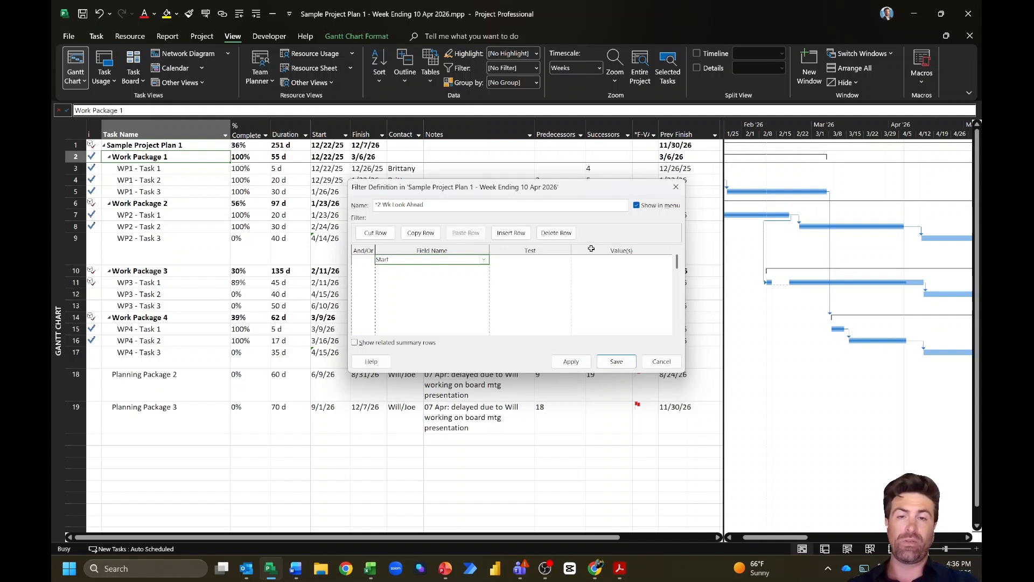
pyautogui.click(519, 262)
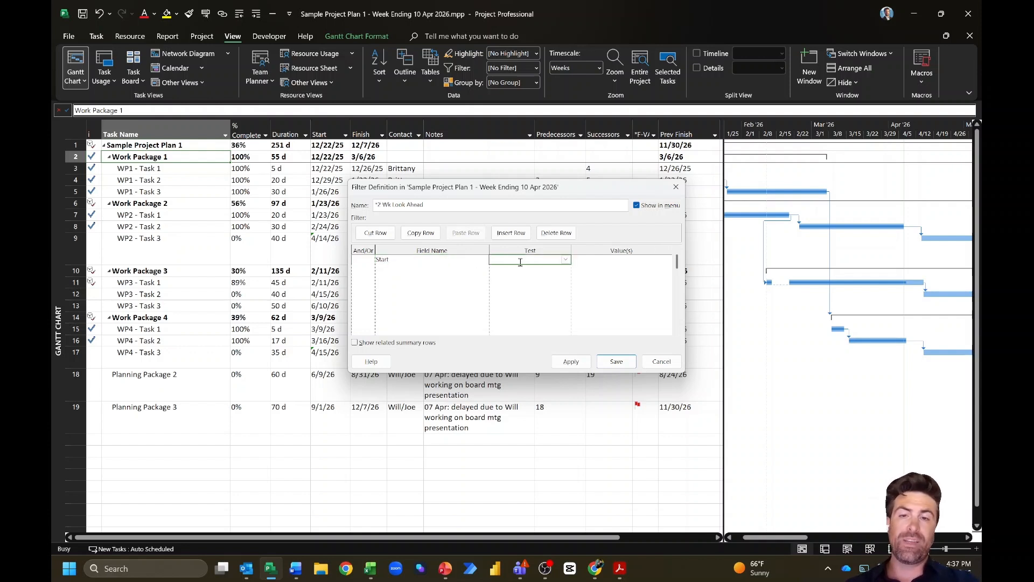
pyautogui.click(566, 261)
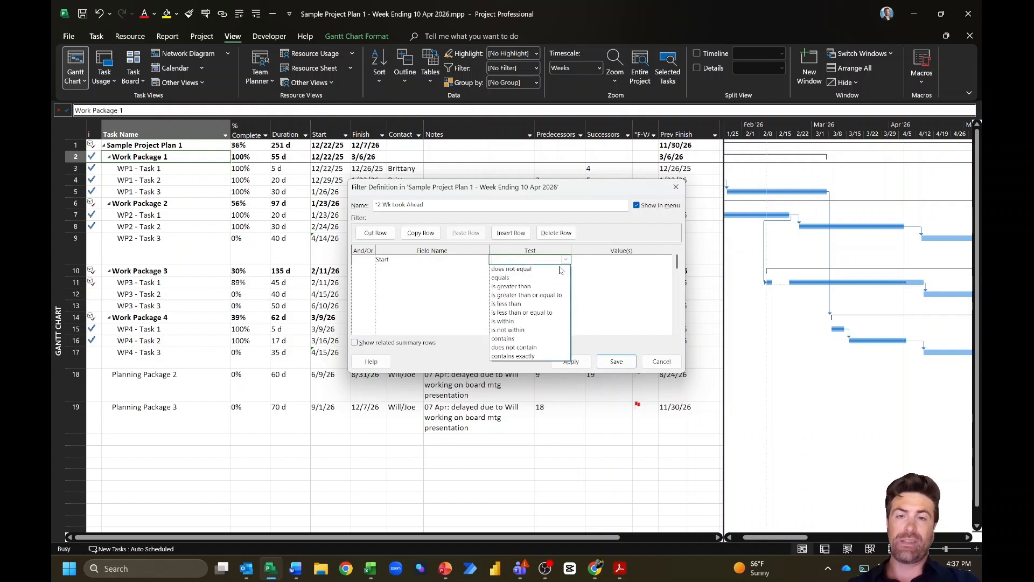
pyautogui.click(536, 313)
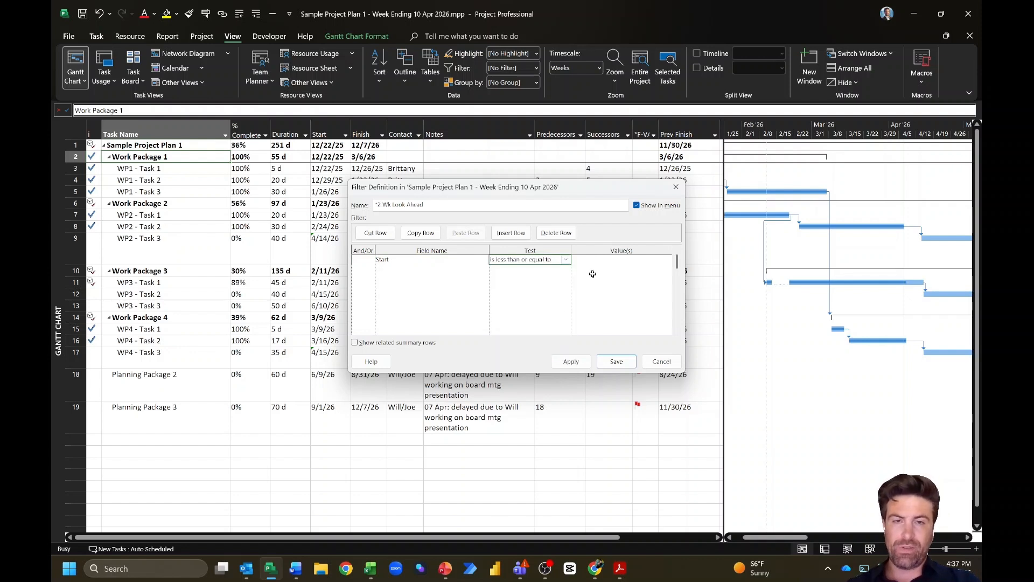
pyautogui.click(601, 261)
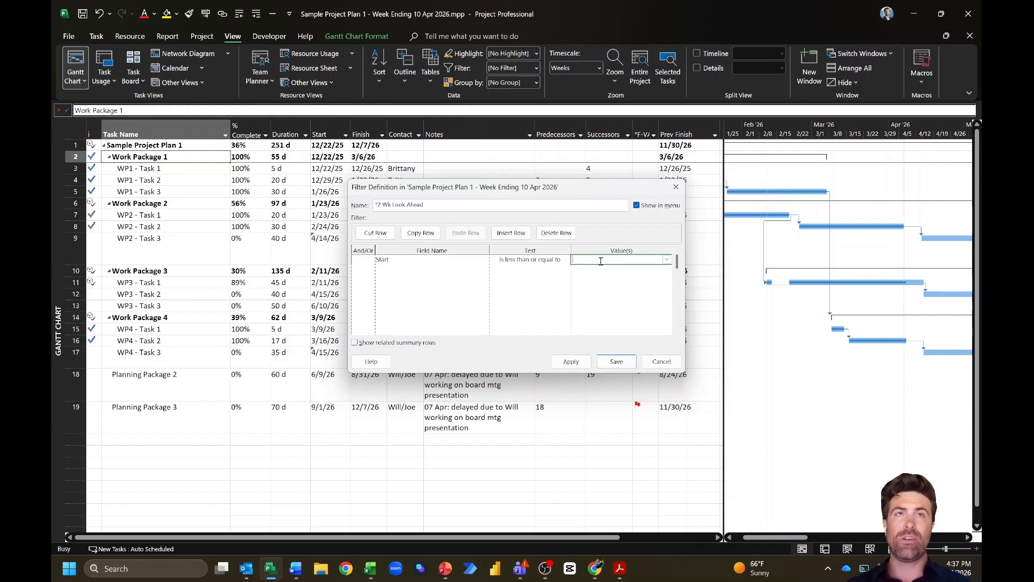
pyautogui.write('"2')
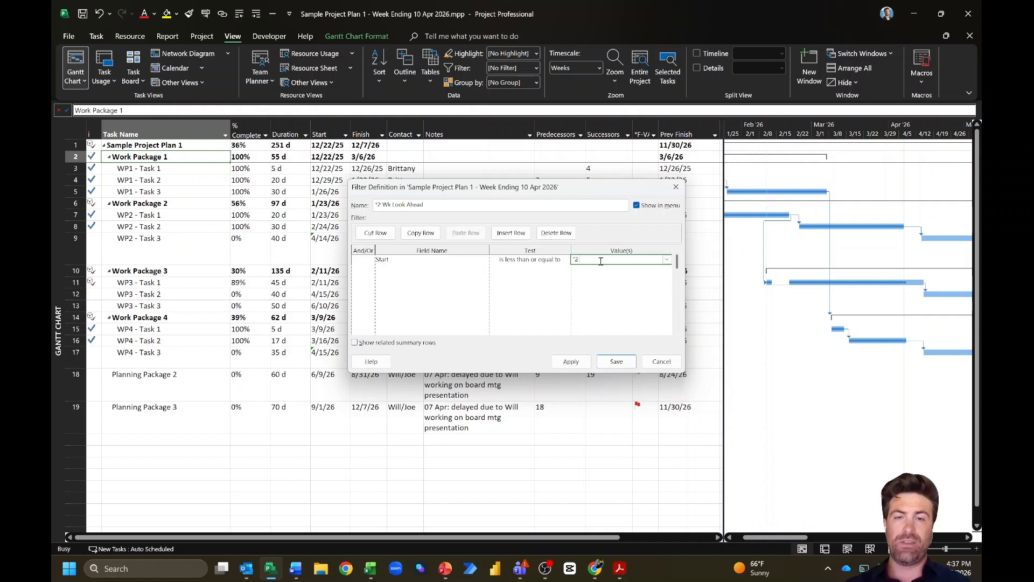
pyautogui.write(' weeks')
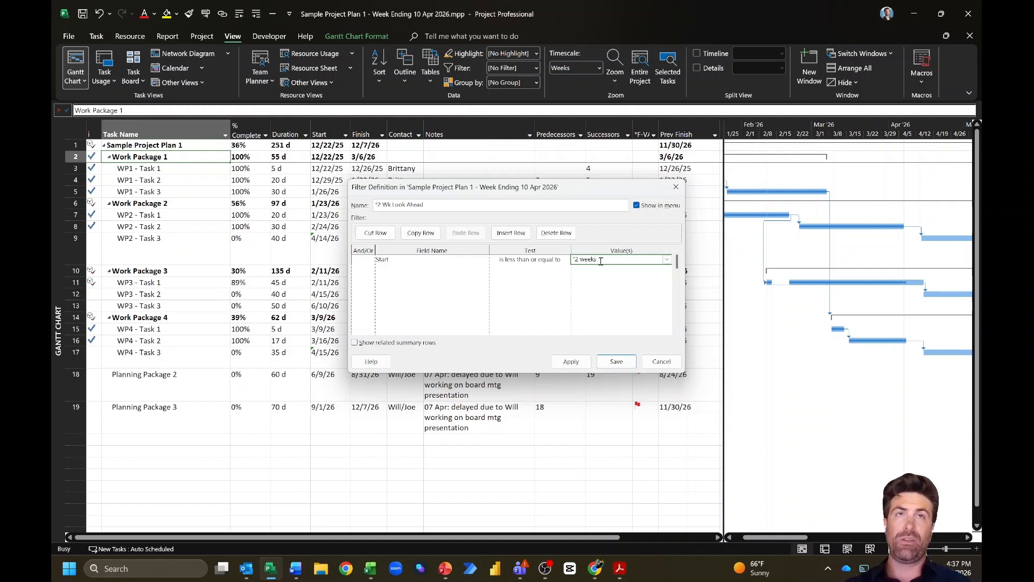
pyautogui.write(' from today"?')
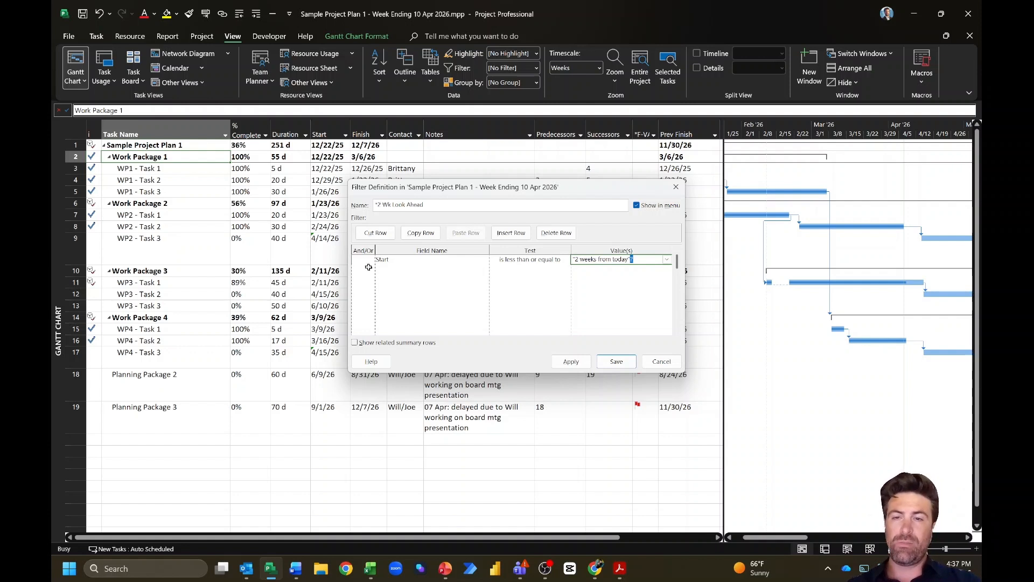
pyautogui.click(371, 270)
pyautogui.click(371, 271)
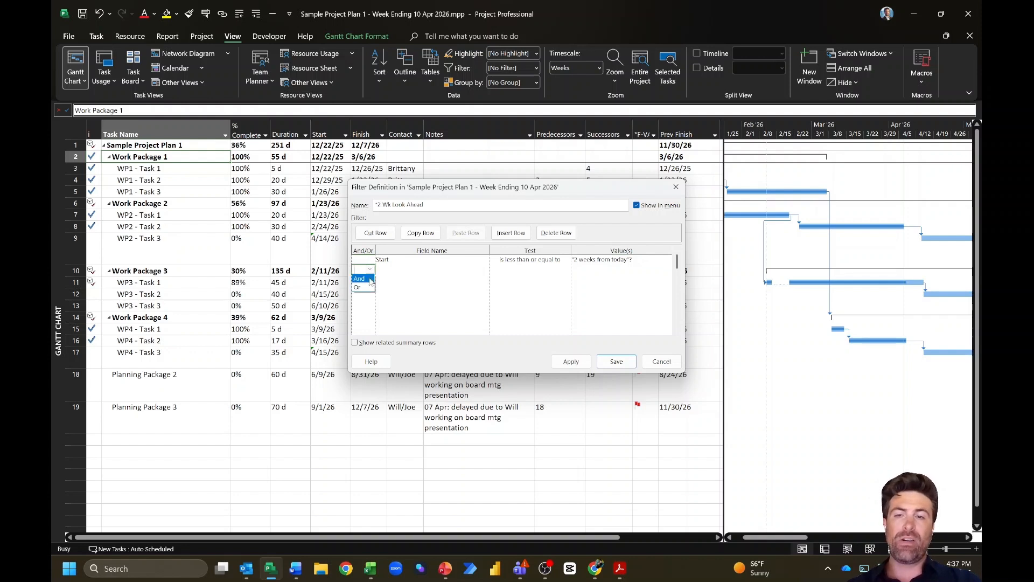
# Step: Add a second condition: And % Complete equals 0
pyautogui.click(370, 280)
pyautogui.click(401, 270)
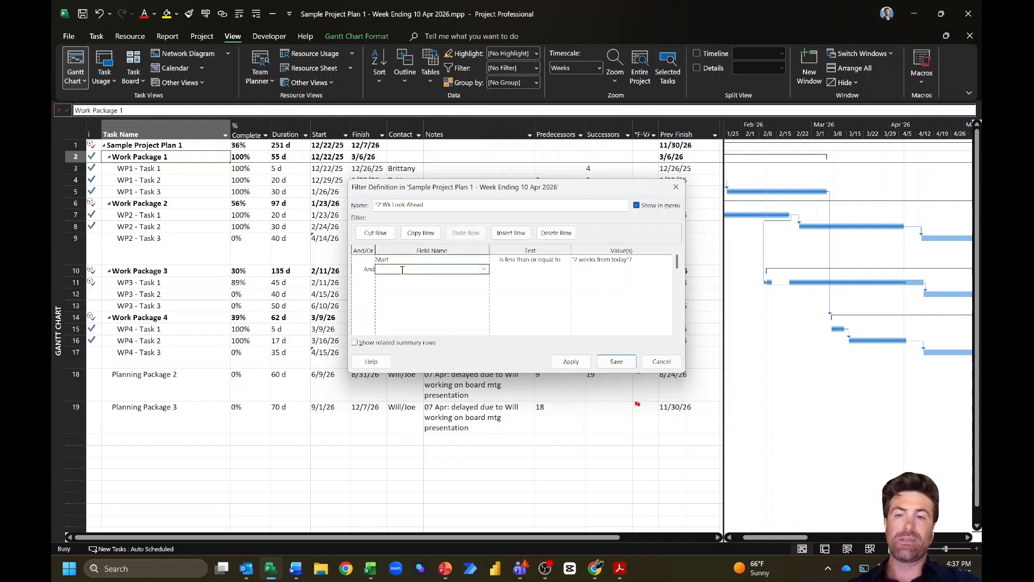
pyautogui.click(483, 275)
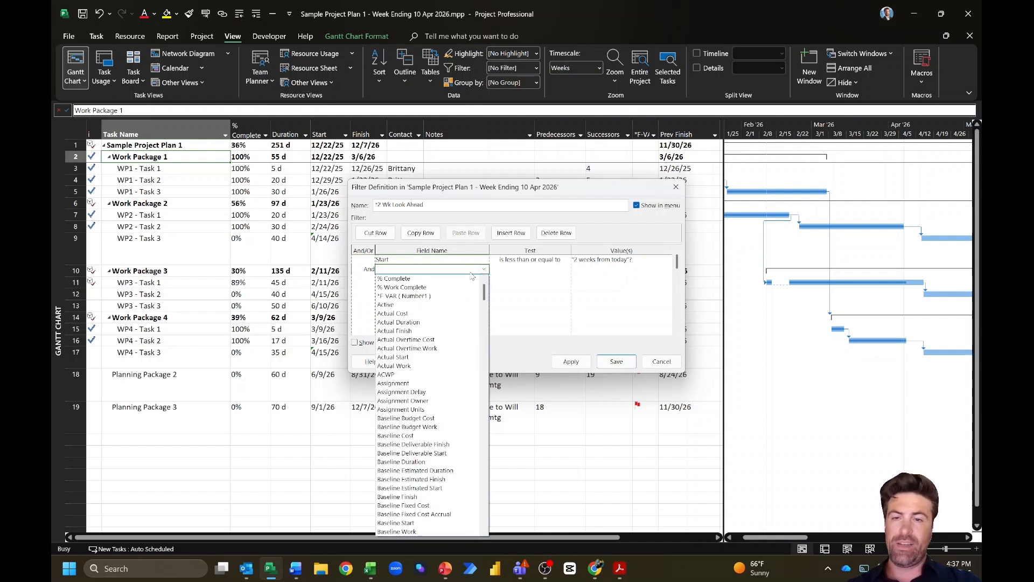
pyautogui.click(452, 284)
pyautogui.click(507, 269)
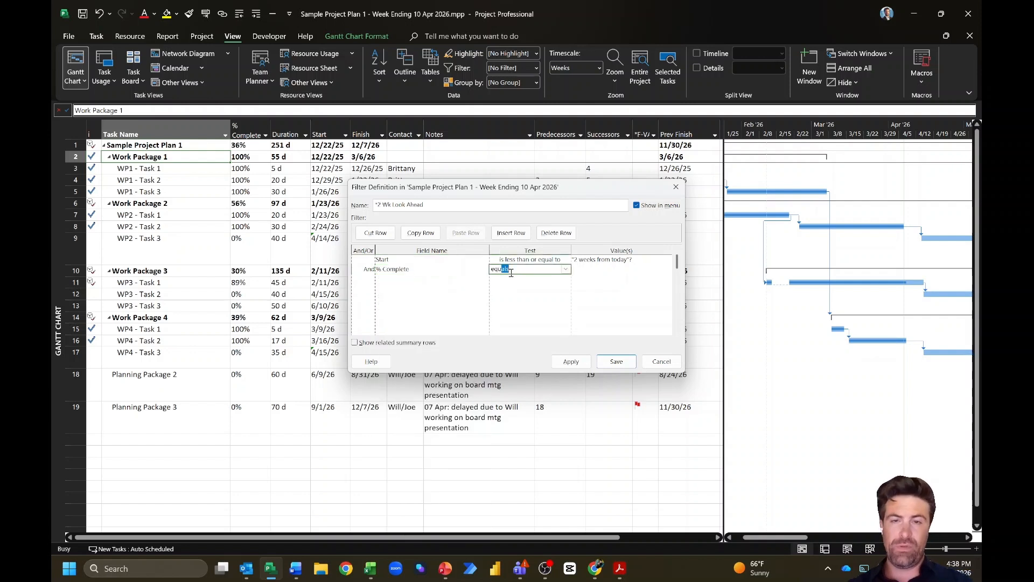
pyautogui.click(615, 270)
pyautogui.write('0')
pyautogui.press('Tab')
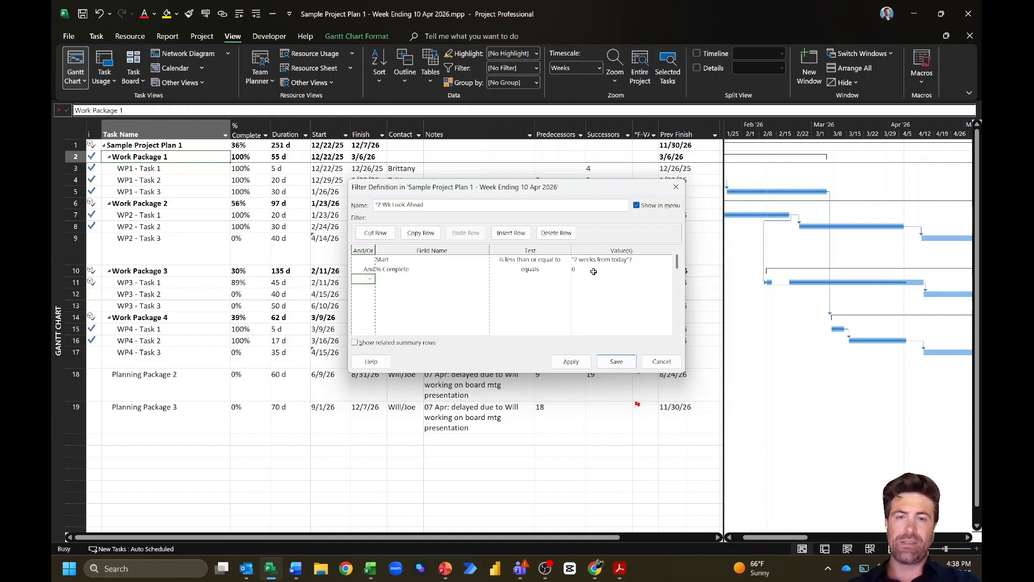
# Step: Add a third condition: Or Finish is less than or equal to "2 weeks from today"?
pyautogui.click(370, 279)
pyautogui.click(366, 296)
pyautogui.click(382, 279)
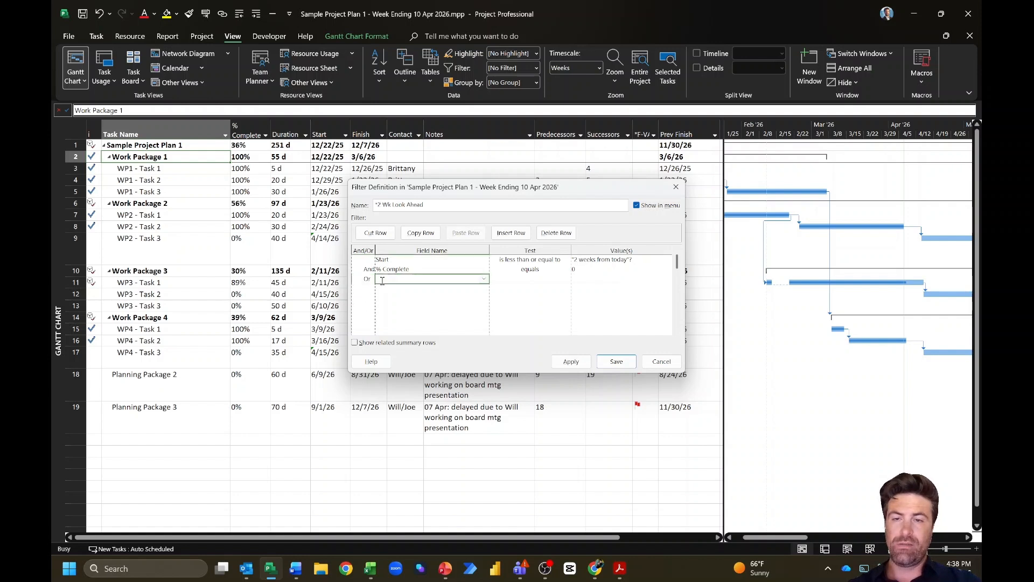
pyautogui.write('Finish')
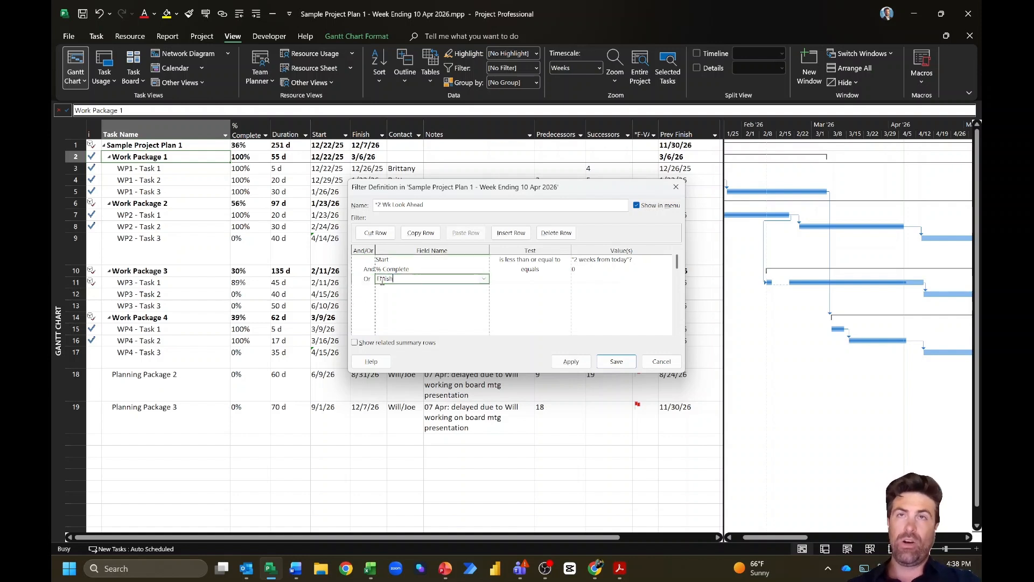
pyautogui.click(530, 276)
pyautogui.click(566, 280)
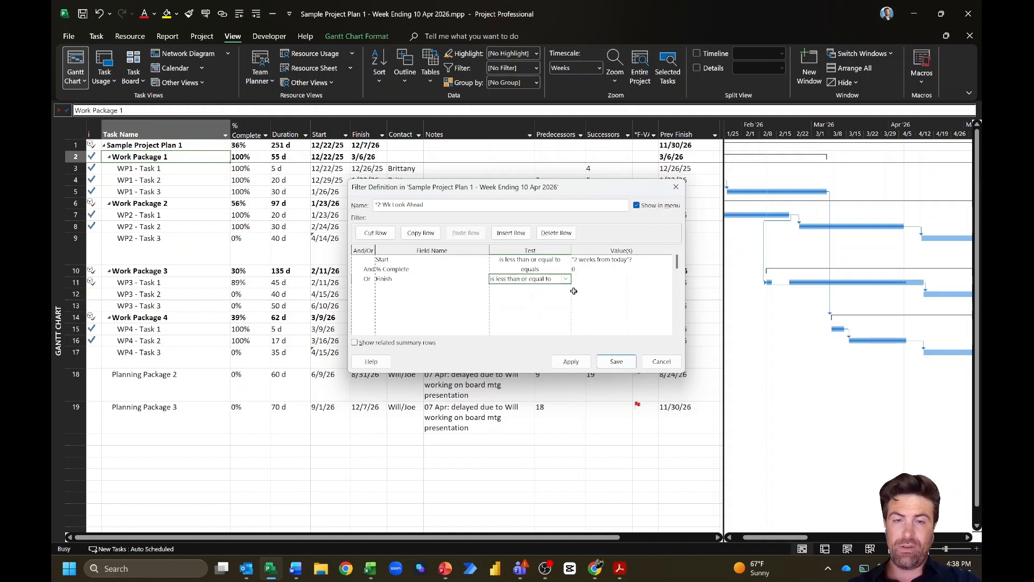
pyautogui.click(527, 332)
pyautogui.click(597, 278)
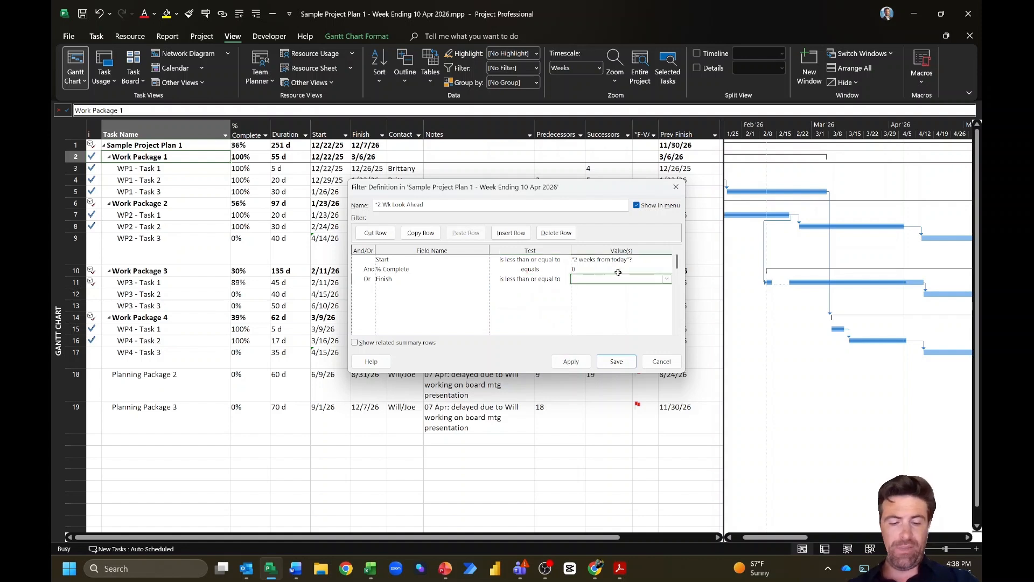
pyautogui.write('"')
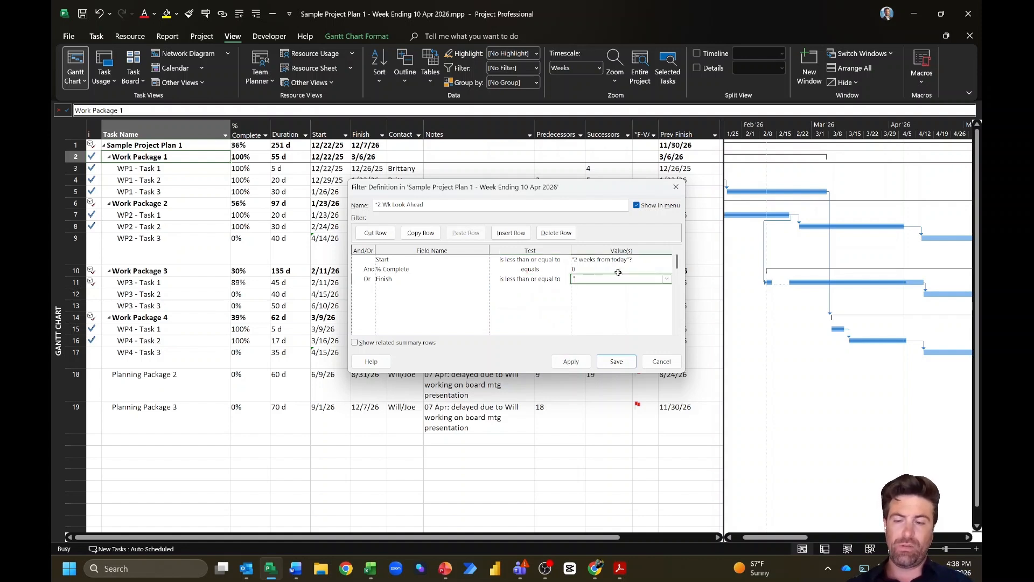
pyautogui.write('2 weeks from to')
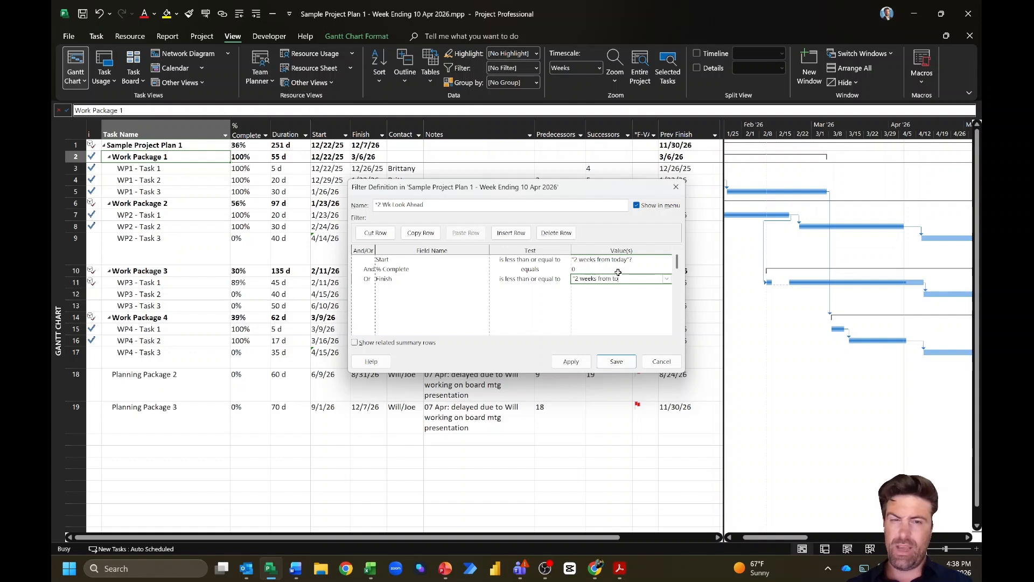
pyautogui.write('day"?')
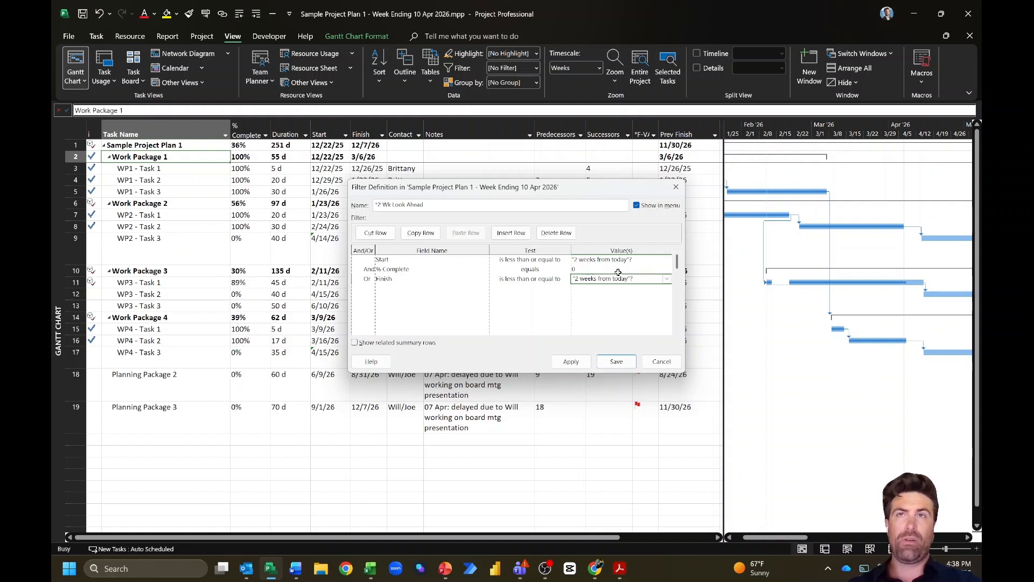
pyautogui.click(371, 289)
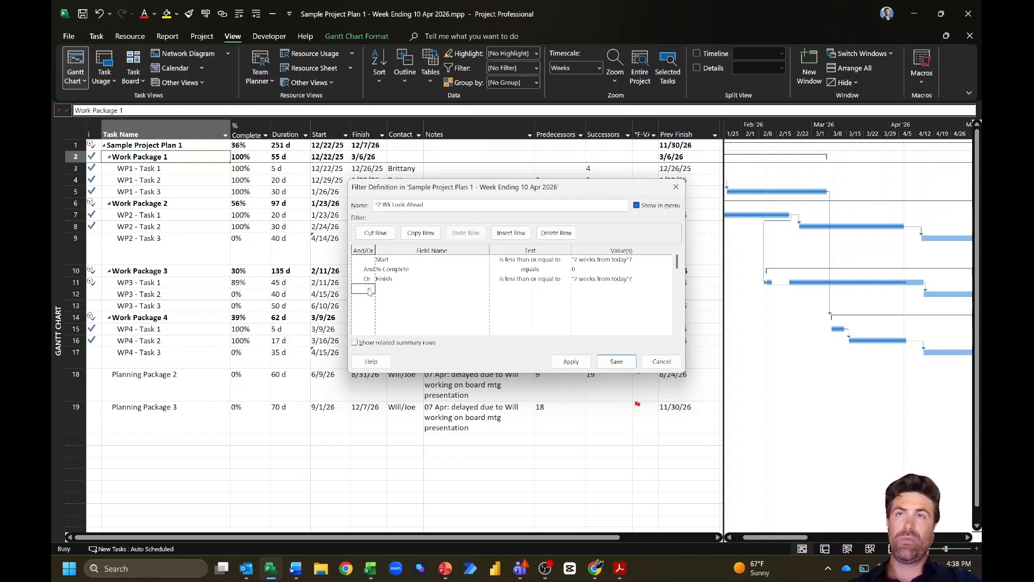
# Step: Add And % Complete is less than 100, and turn on Show related summary rows
pyautogui.click(370, 290)
pyautogui.click(368, 298)
pyautogui.click(394, 287)
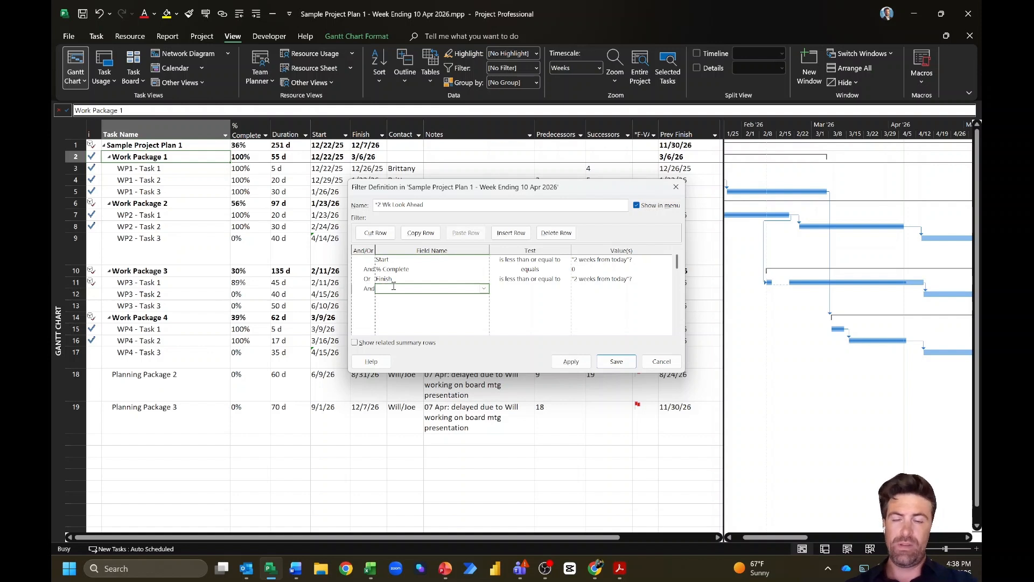
pyautogui.click(484, 288)
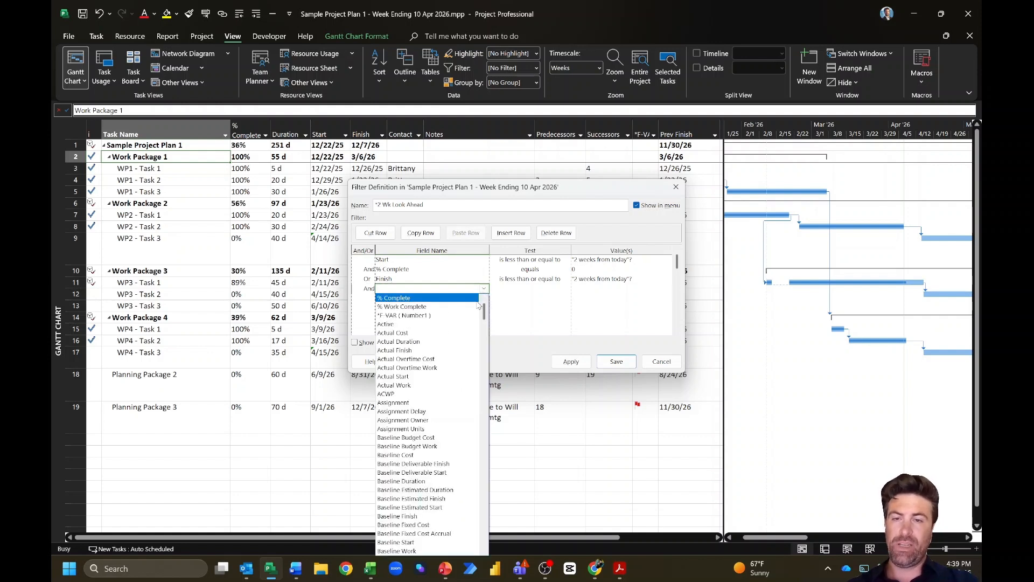
pyautogui.click(477, 298)
pyautogui.click(516, 287)
pyautogui.click(566, 288)
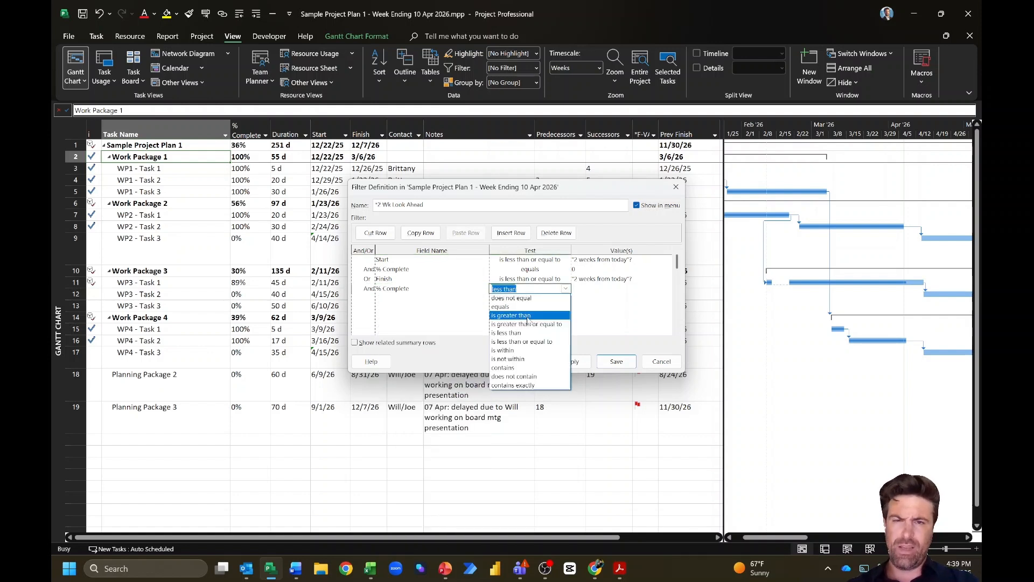
pyautogui.click(518, 326)
pyautogui.click(597, 294)
pyautogui.click(596, 289)
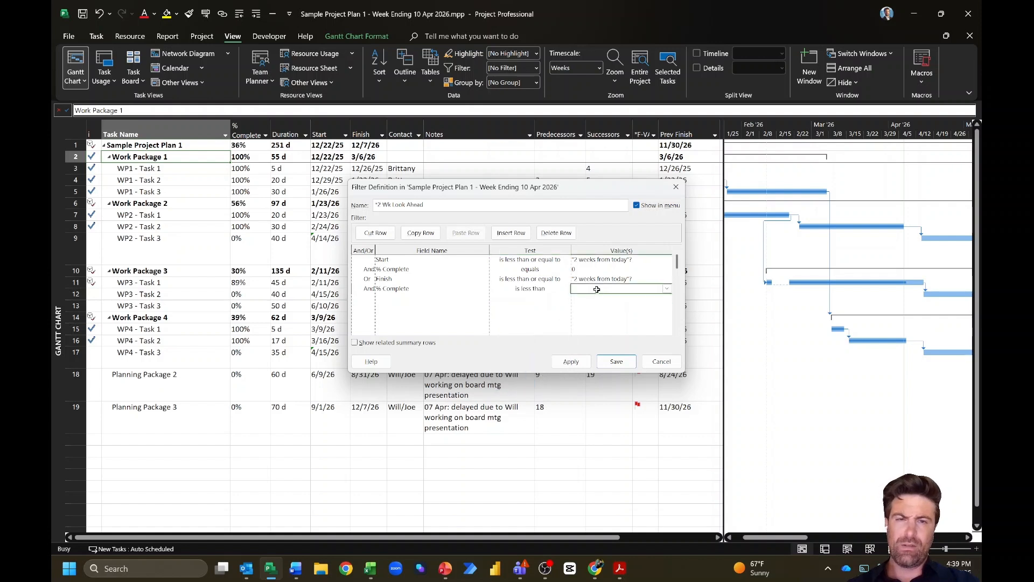
pyautogui.write('100')
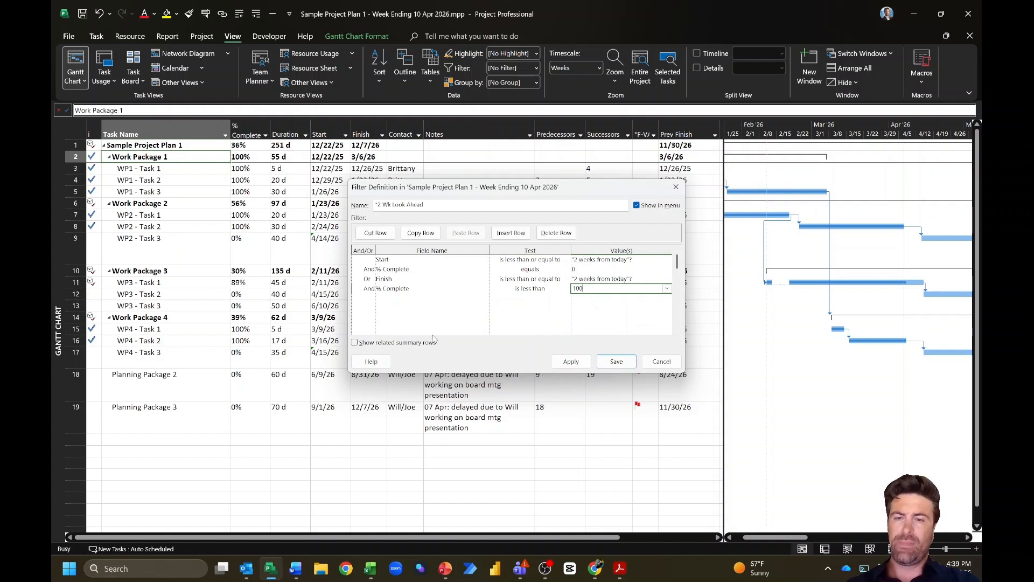
pyautogui.click(356, 343)
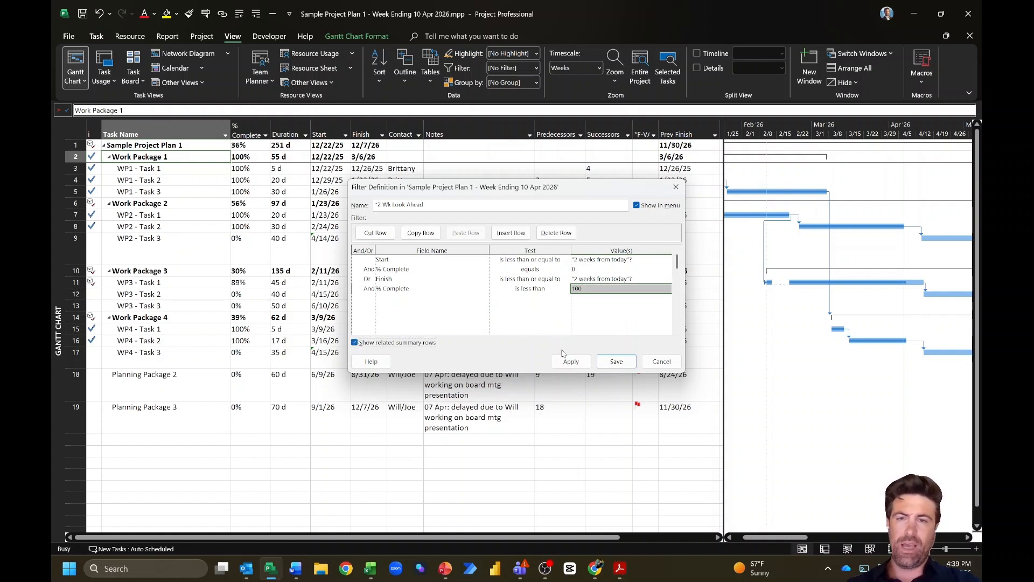
# Step: Save the filter definition and apply the *2 Wk Look Ahead filter
pyautogui.click(609, 362)
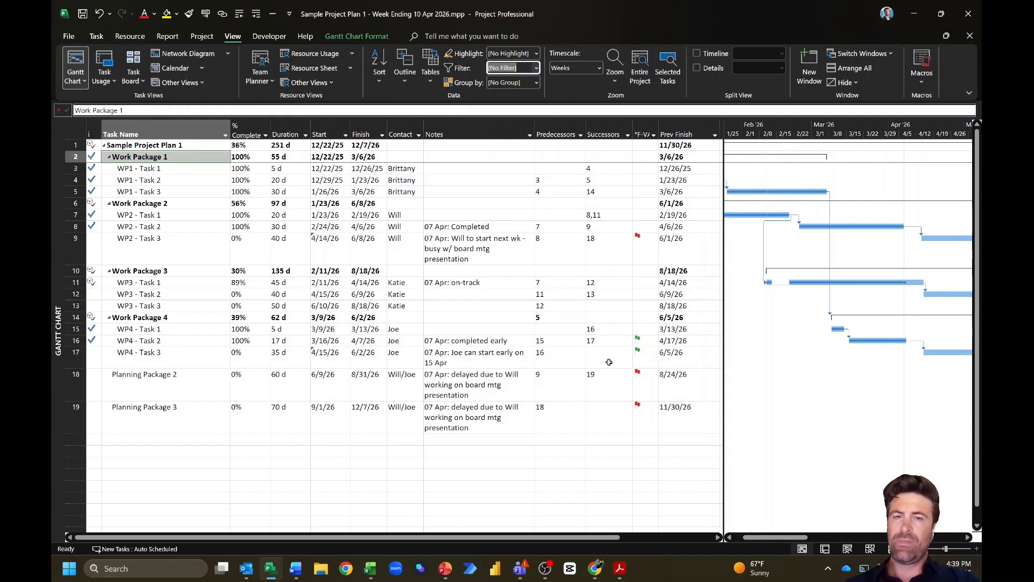
pyautogui.click(172, 169)
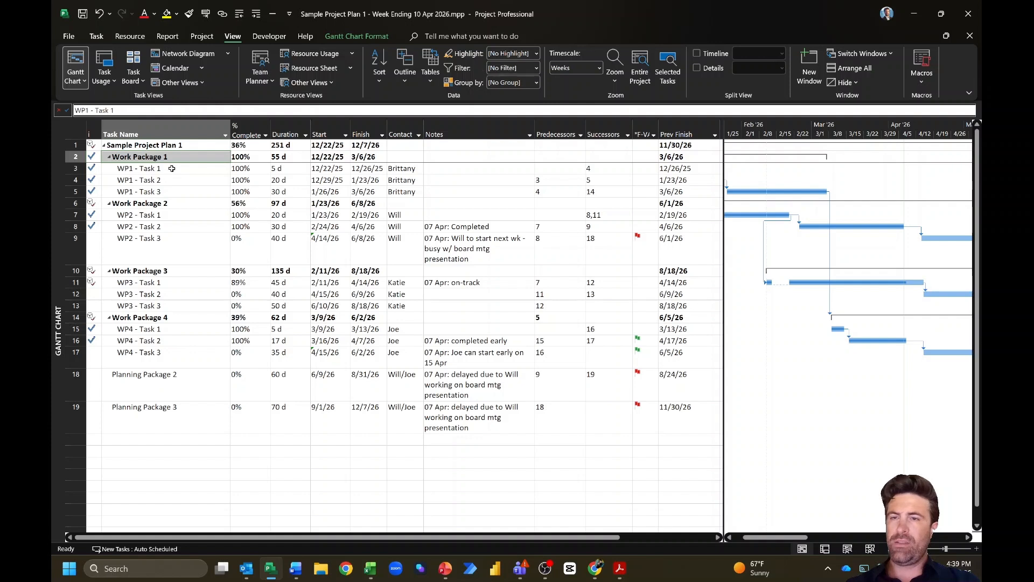
pyautogui.click(178, 157)
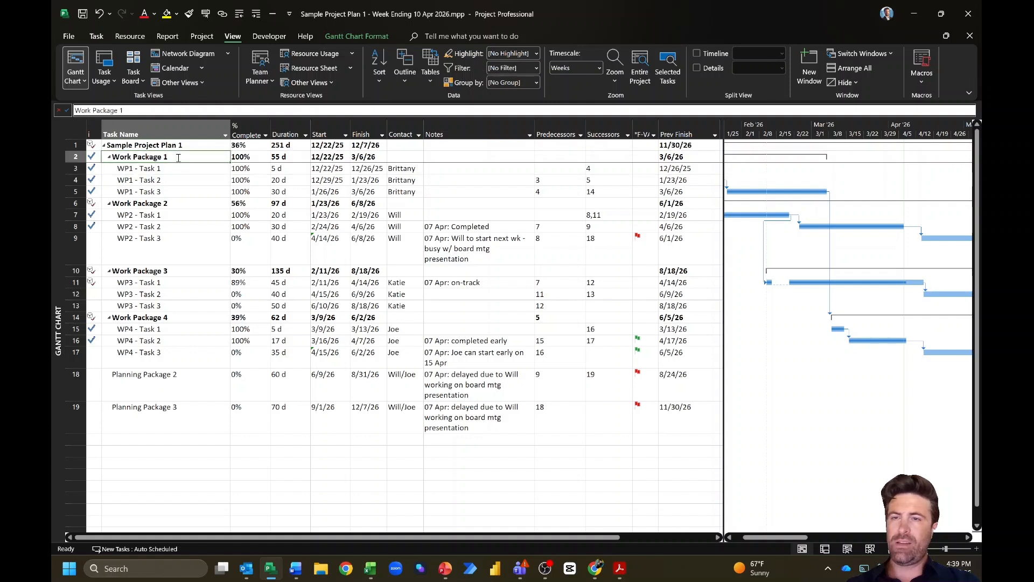
pyautogui.click(536, 69)
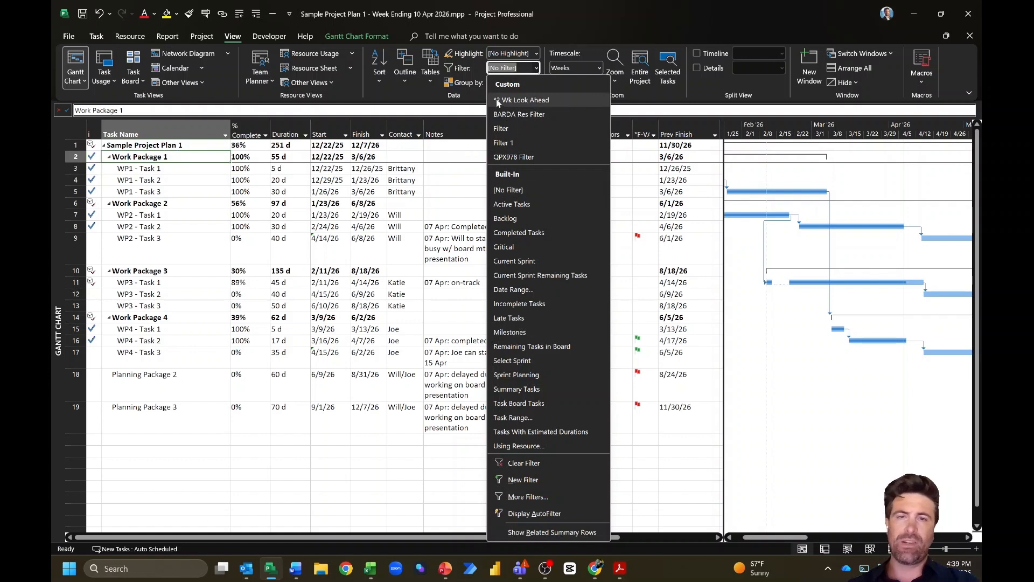
pyautogui.click(537, 100)
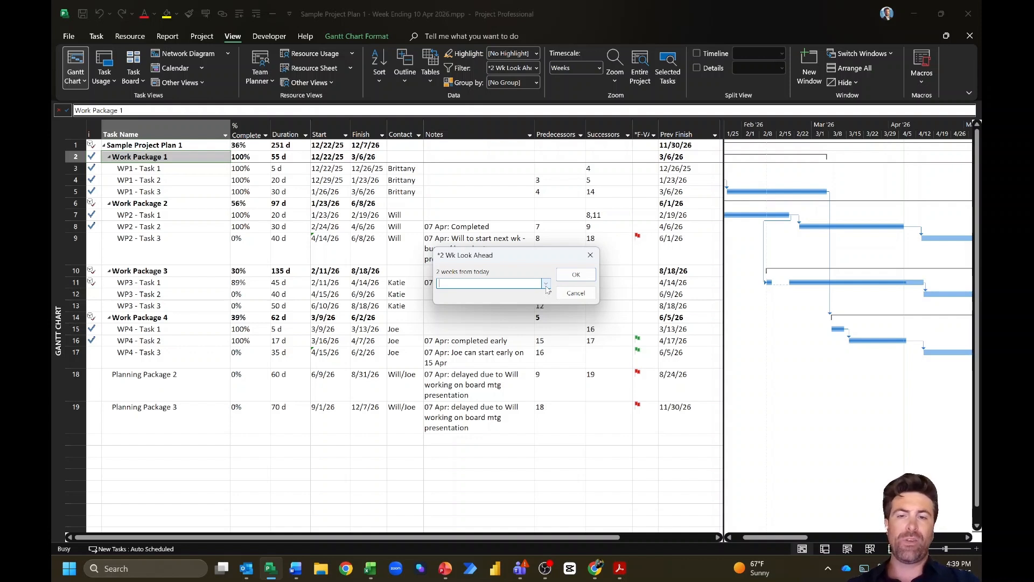
# Step: Enter 4/21/2026 from the calendar as the look-ahead date
pyautogui.click(545, 284)
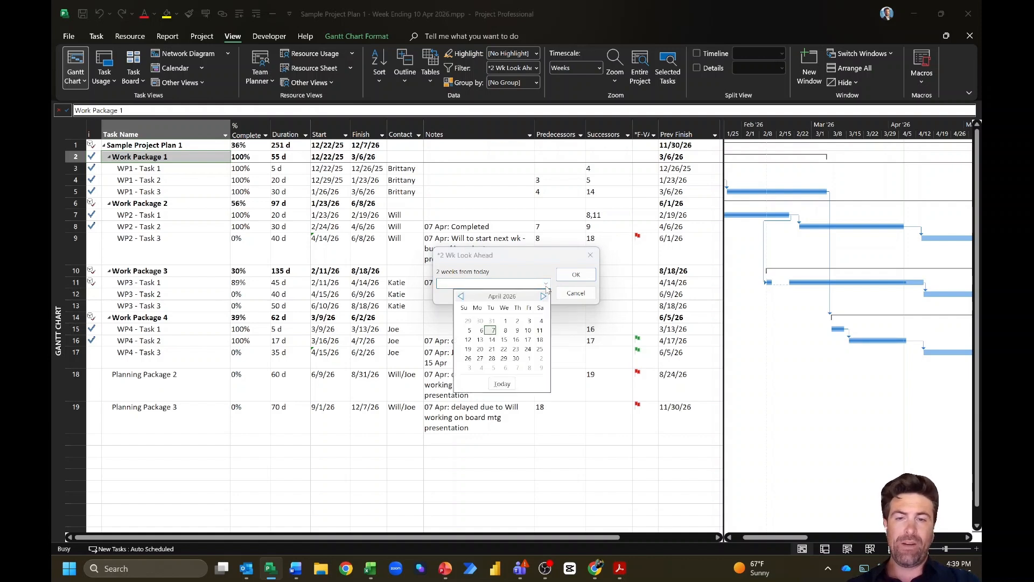
pyautogui.click(491, 350)
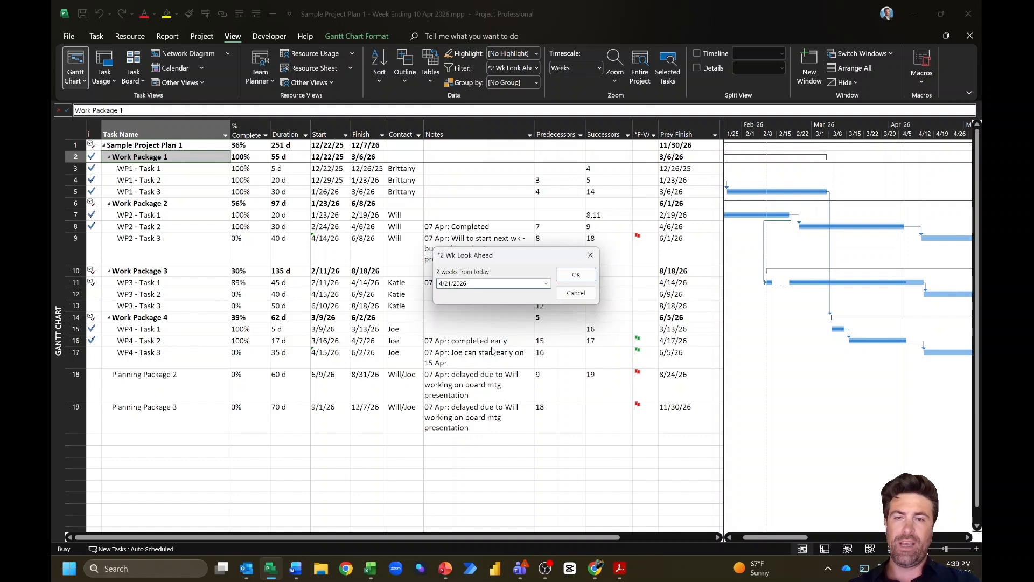
pyautogui.click(579, 280)
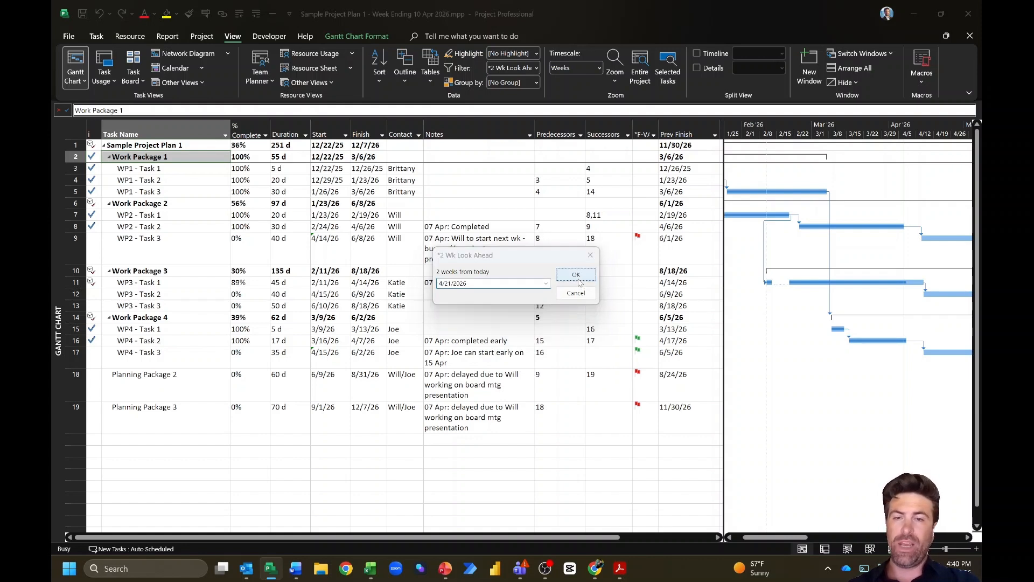
pyautogui.click(546, 284)
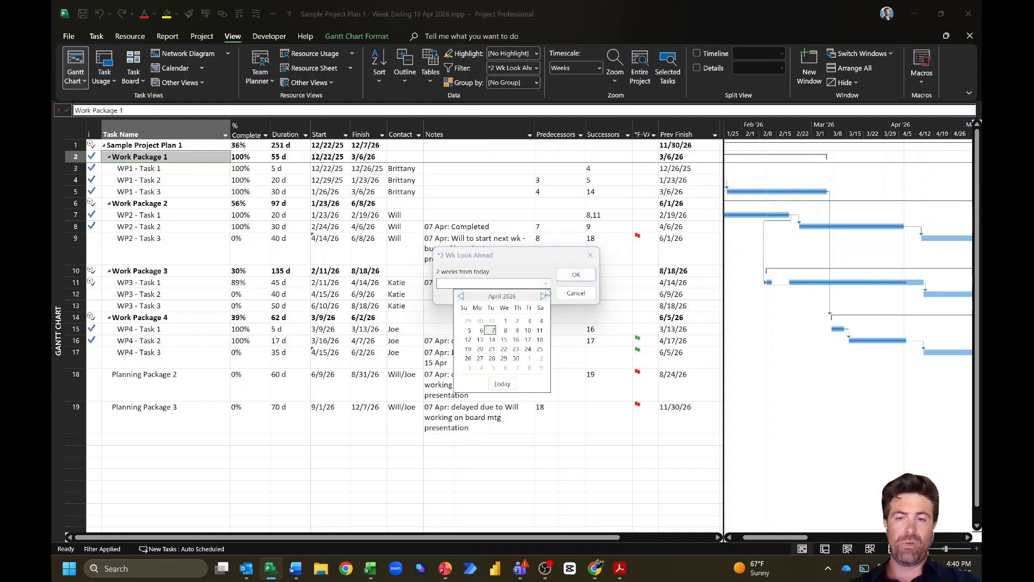
pyautogui.click(492, 349)
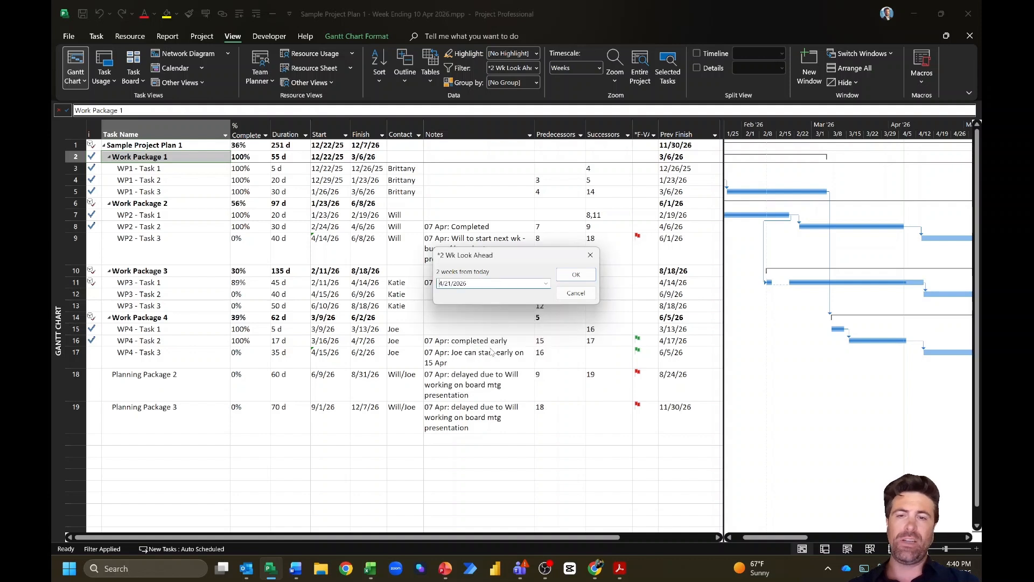
# Step: Apply the 4/21/2026 look-ahead filter and review the WP2 - Task 3 and WP3 - Task 1 rows
pyautogui.click(575, 275)
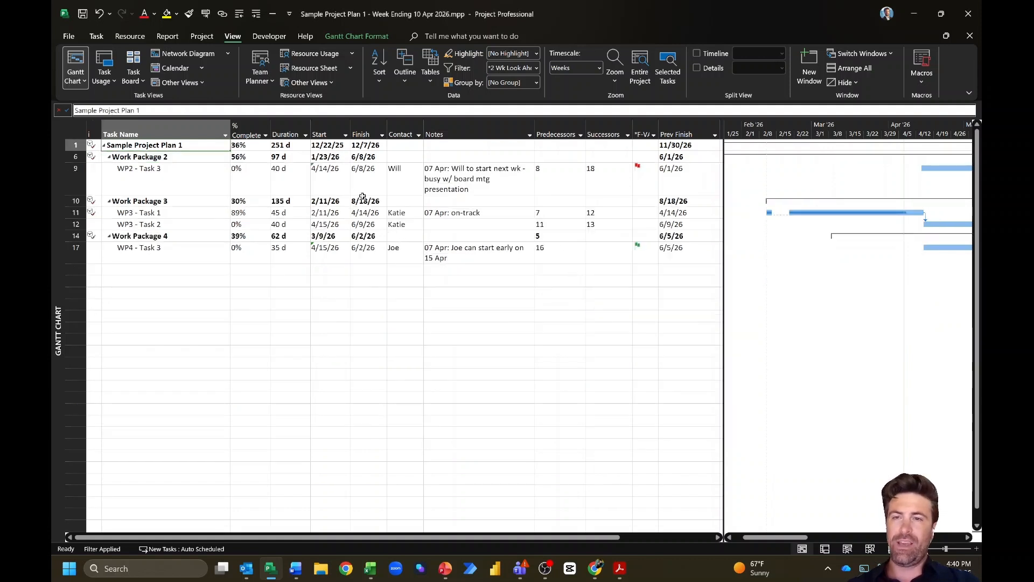
pyautogui.moveTo(333, 185)
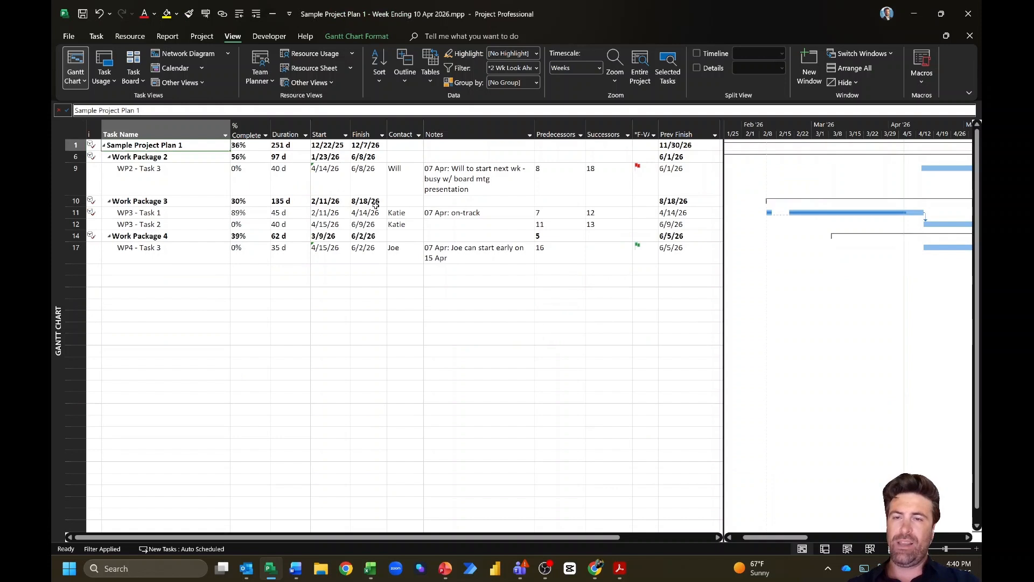
pyautogui.click(165, 178)
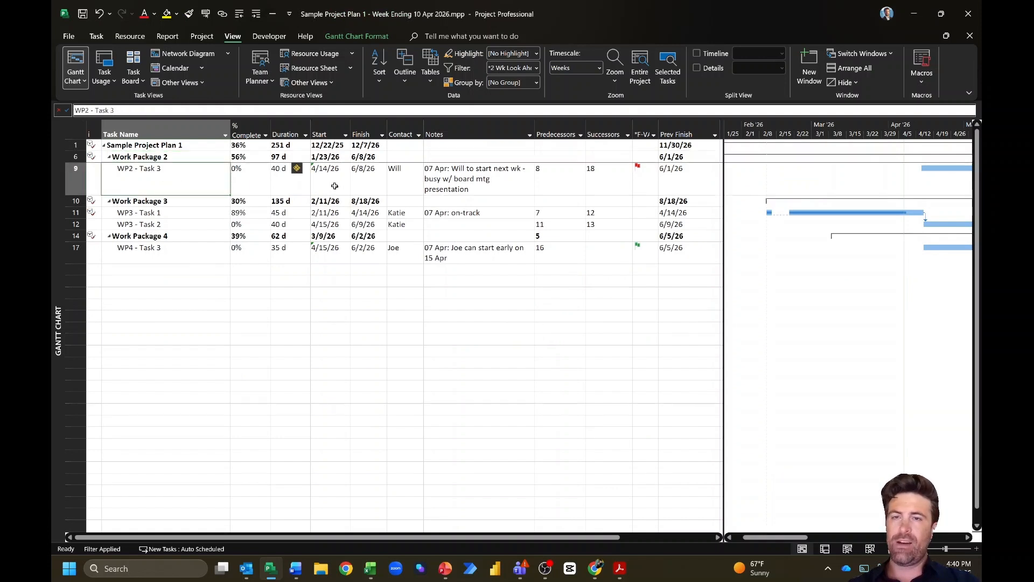
pyautogui.click(355, 180)
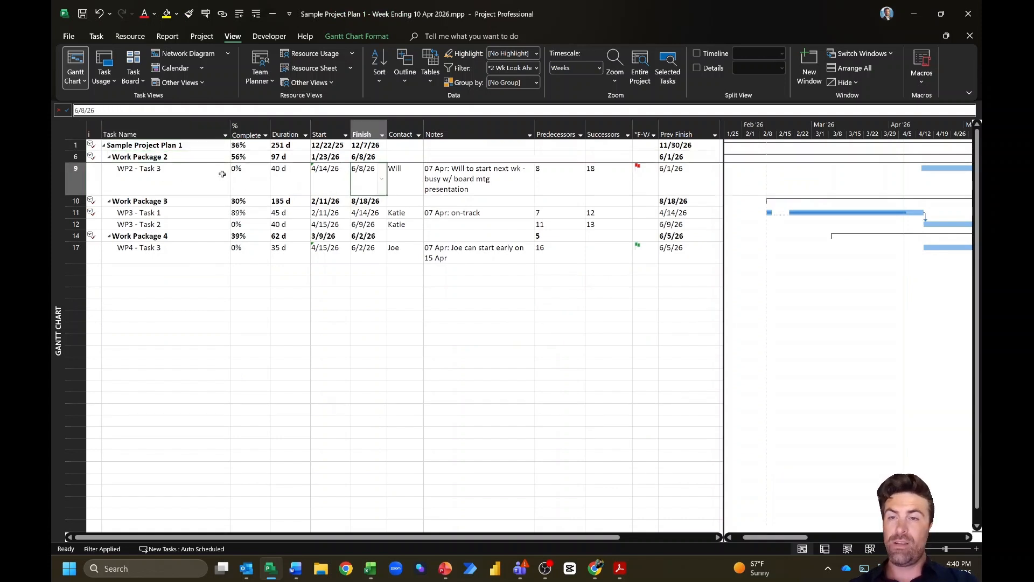
pyautogui.click(76, 175)
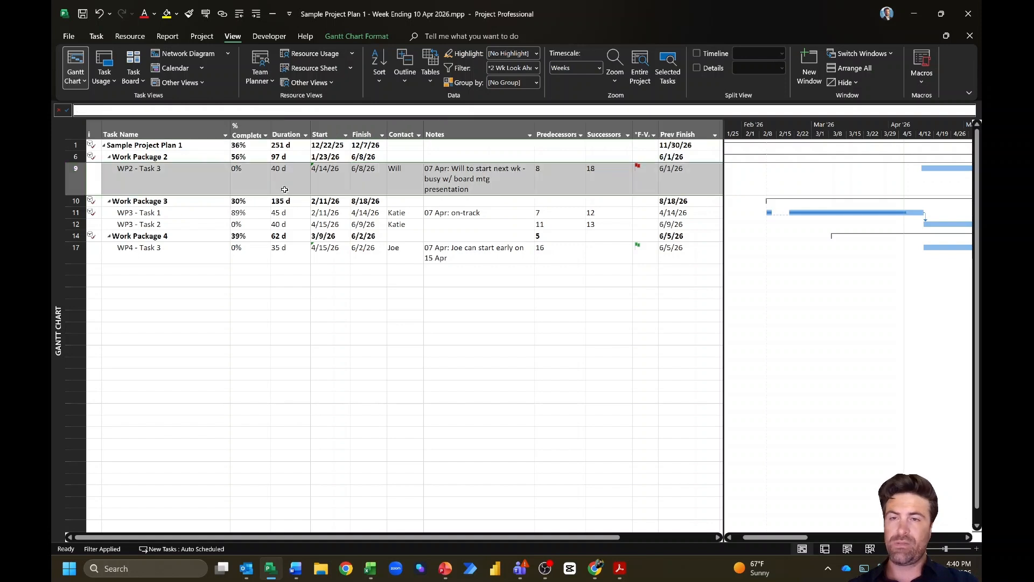
pyautogui.click(235, 182)
pyautogui.click(335, 179)
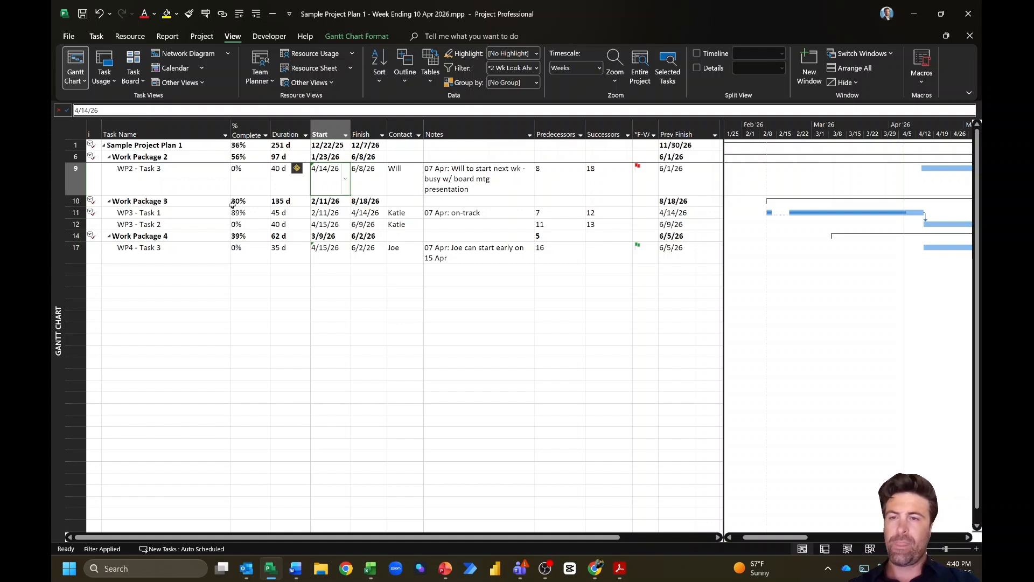
pyautogui.click(74, 213)
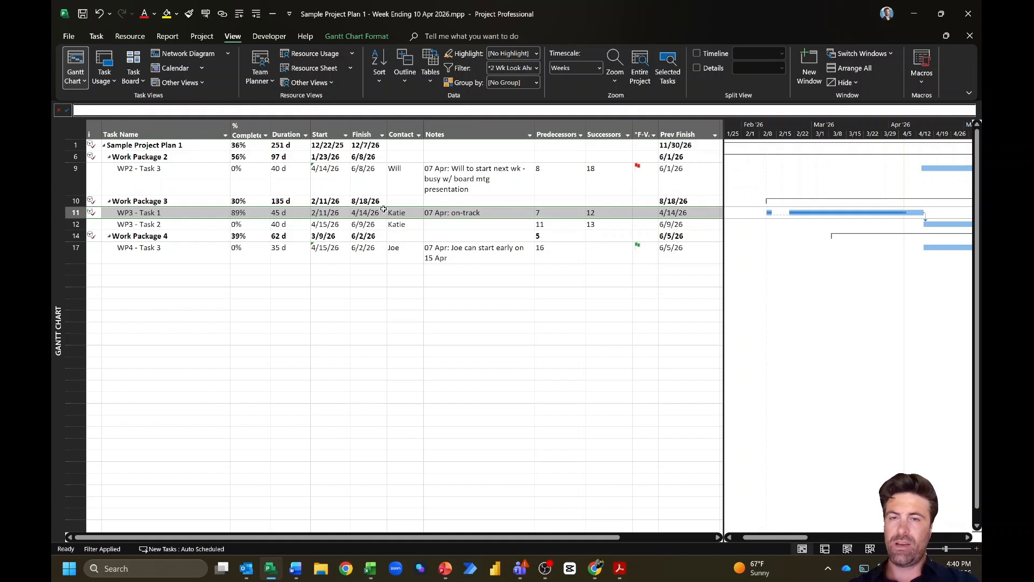
# Step: Copy the filtered look-ahead tasks from Task Name through Notes, then return to the Outlook reply
pyautogui.click(596, 248)
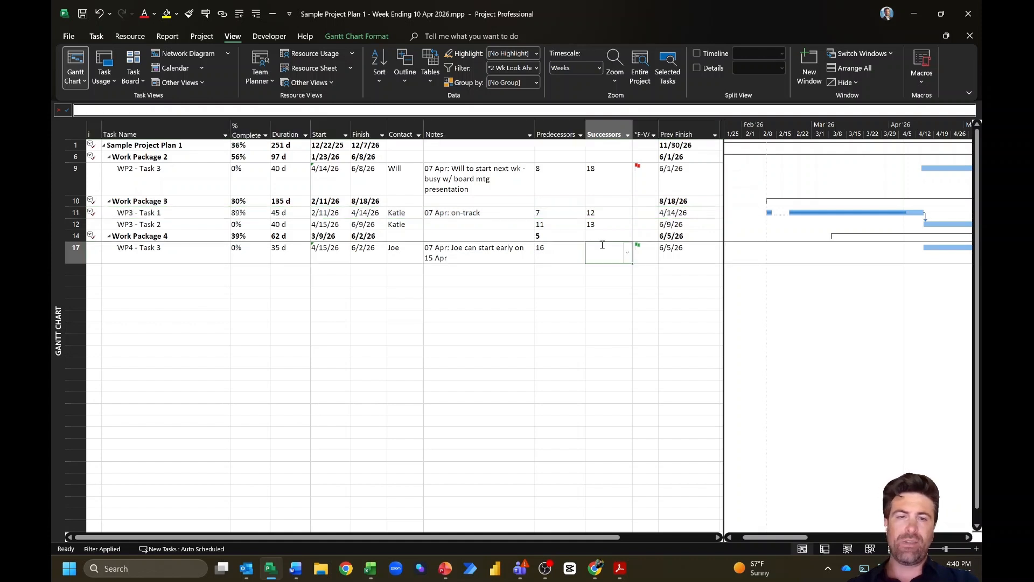
pyautogui.click(507, 249)
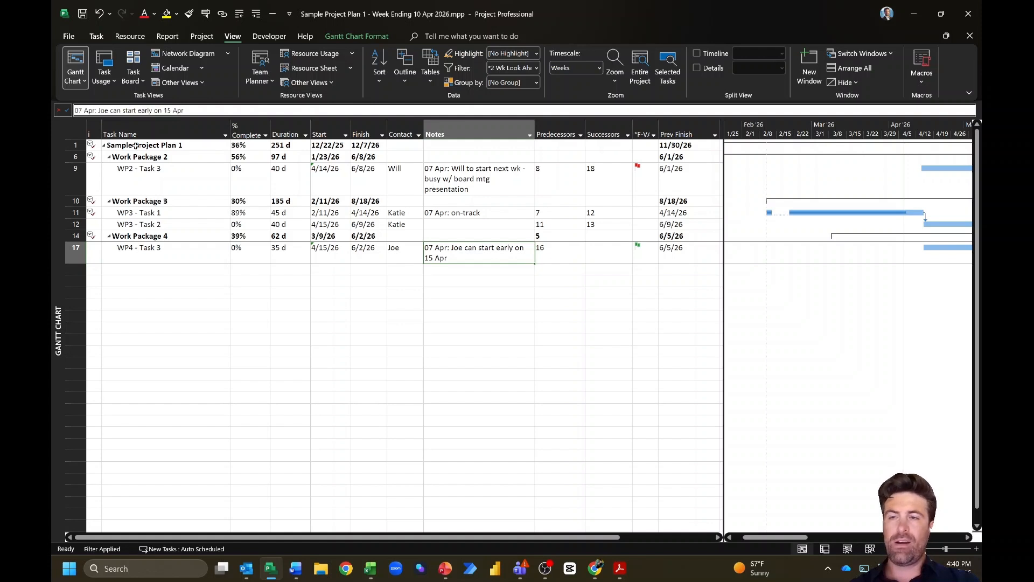
pyautogui.keyDown('shift'); pyautogui.click(136, 146); pyautogui.keyUp('shift')
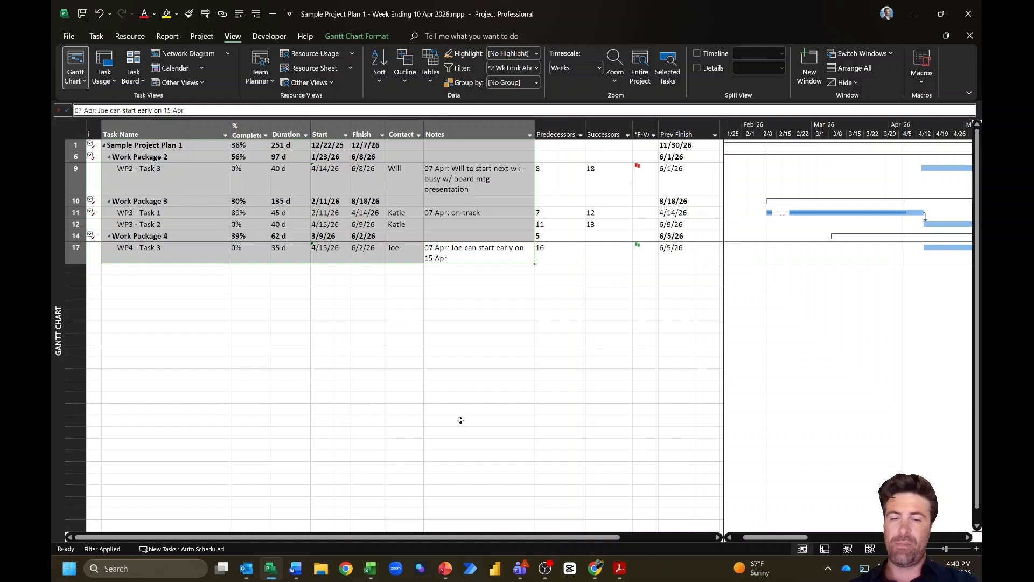
pyautogui.moveTo(246, 570)
pyautogui.click(188, 458)
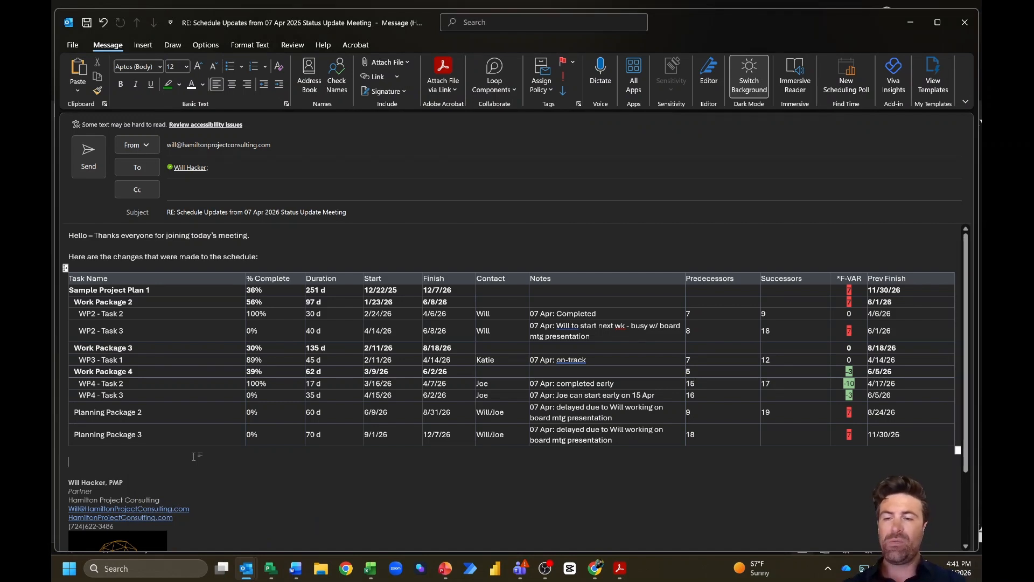
# Step: Add an intro line about activities upcoming in the next two weeks and paste the look-ahead table below it
pyautogui.write('And here is the')
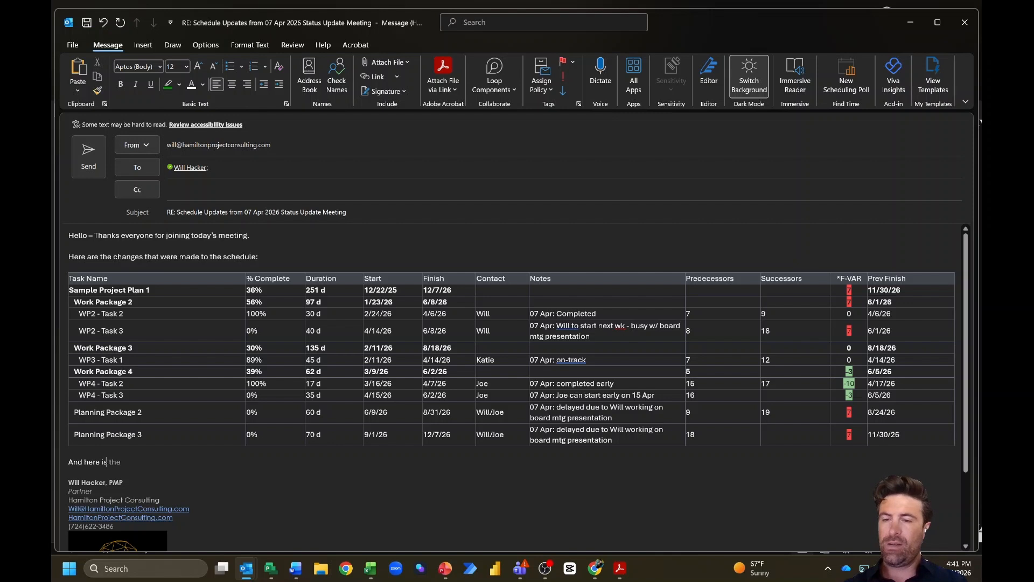
pyautogui.press('BackSpace')
pyautogui.press('BackSpace')
pyautogui.press('BackSpace')
pyautogui.write('a list of ')
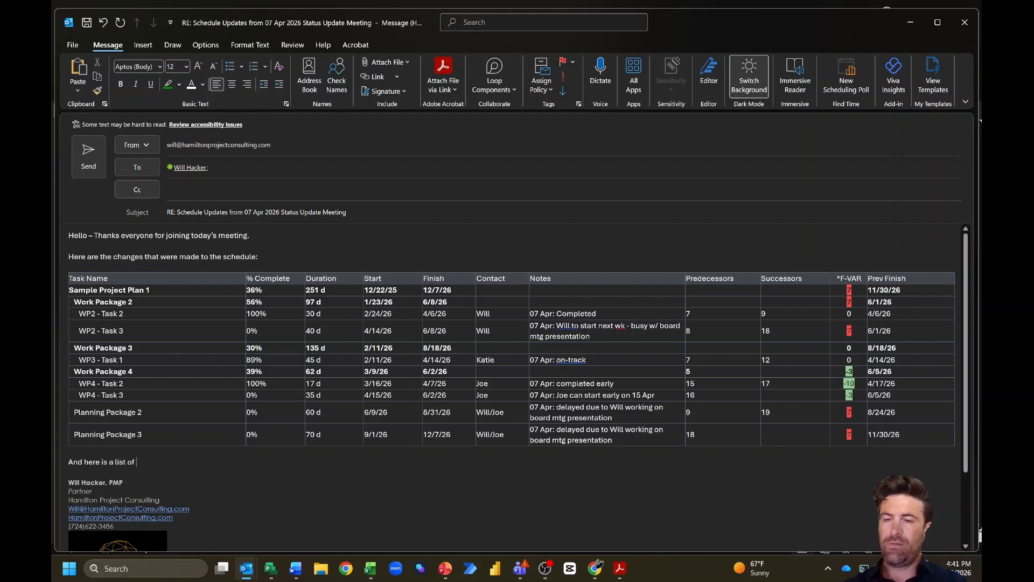
pyautogui.write('activities which are')
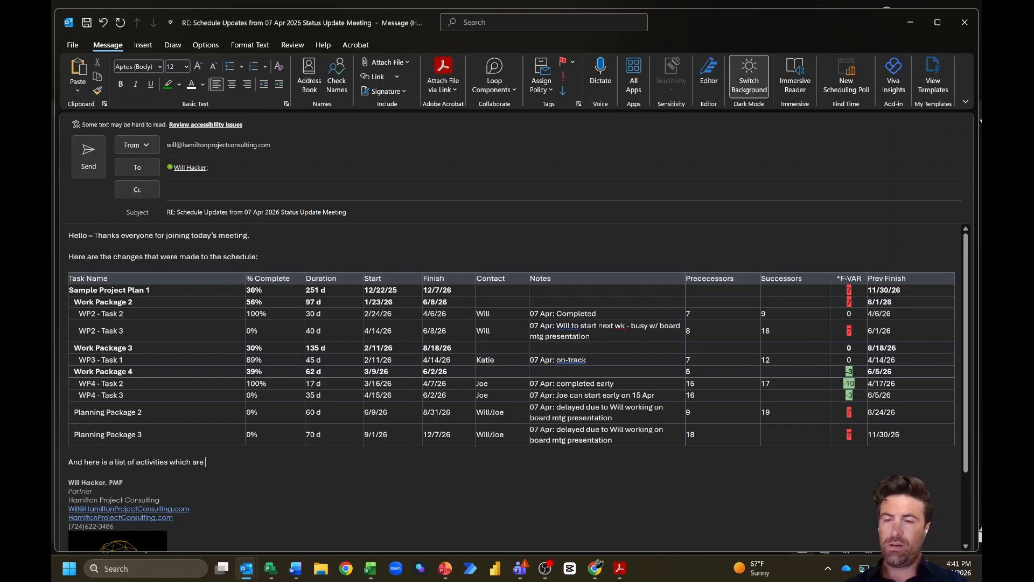
pyautogui.write(' upcoming in the next ')
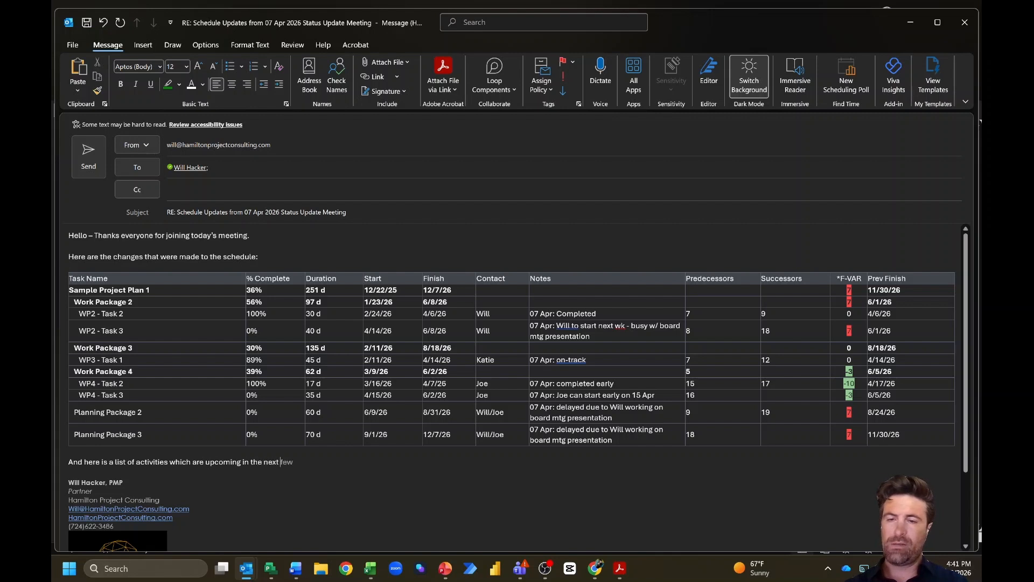
pyautogui.write('two weeks:')
pyautogui.press('Return')
pyautogui.write('Task Name\t% Complete\tDuration\tStart\tFinish\tContact\tNotes Sample Project Plan 1\t36%\t251 d\t12/22/25\t12/7/26\t\t Work Package 2\t56%\t97 d\t1/23/26\t6/8/26\t\t WP2 - Task 3\t0%\t40 d\t4/14/26\t6/8/26\tWill\t07 Apr: Will to start next wk - busy w/ board mtg presentation Work Package 3\t30%\t135 d\t2/11/26\t8/18/26\t\t WP3 - Task 1\t89%\t45 d\t2/11/26\t4/14/26\tKatie\t07 Apr: on-track WP3 - Task 2\t0%\t40 d\t4/15/26\t6/9/26\tKatie\t Work Package 4\t39%\t62 d\t3/9/26\t6/2/26\t\t WP4 - Task 3\t0%\t35 d\t4/15/26\t6/2/26\tJoe\t07 Apr: Joe can start early on 15 Apr')
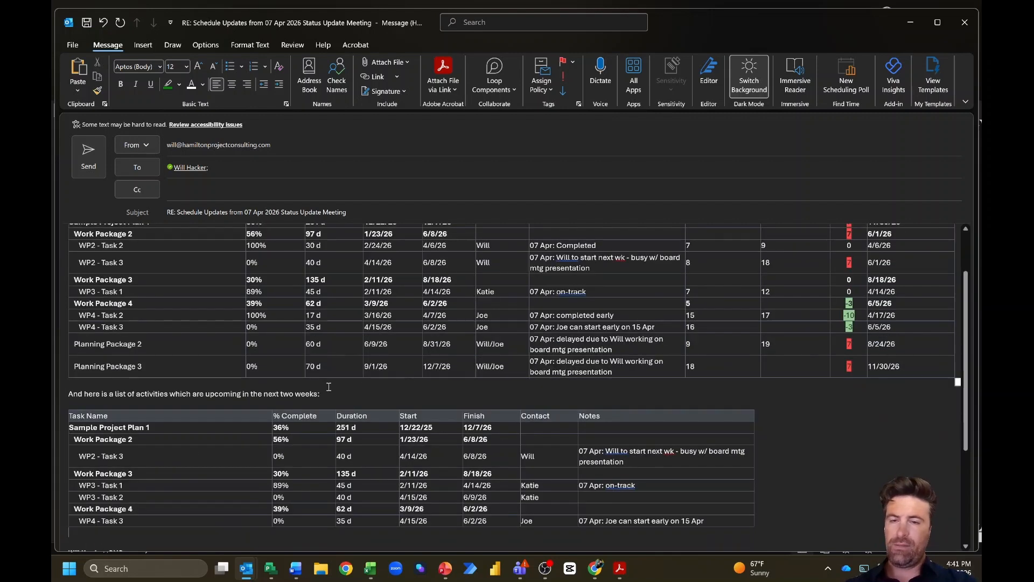
# Step: Reword the intro to 'And here are the activities scheduled to start or finish in the next 2 weeks'
pyautogui.moveTo(319, 395); pyautogui.dragTo(69, 394)
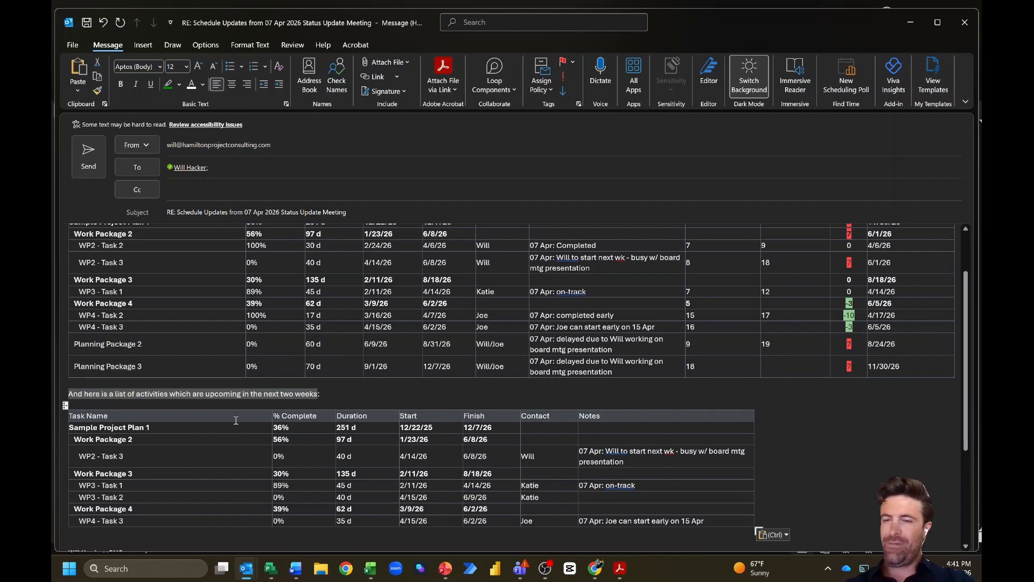
pyautogui.write('And')
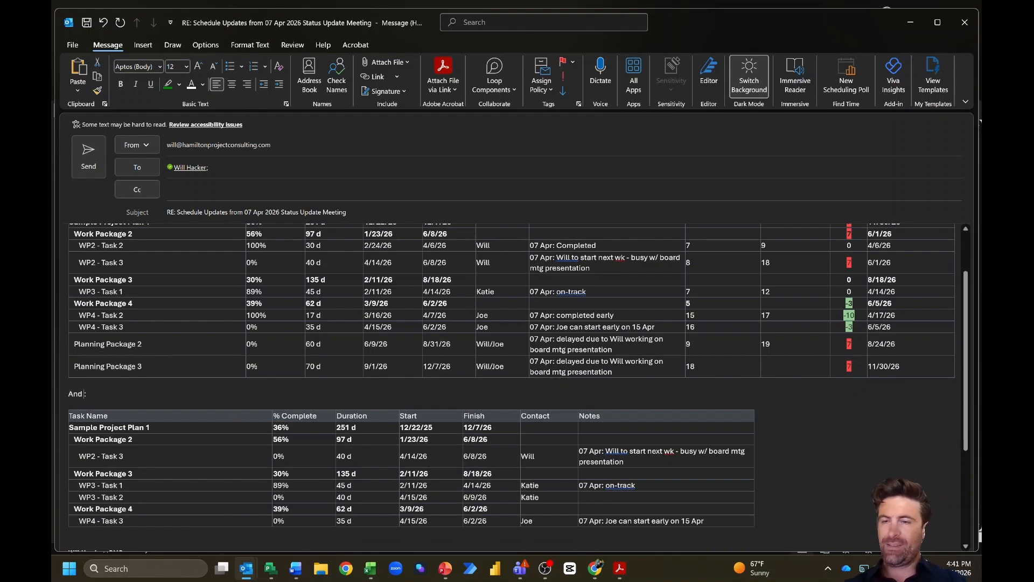
pyautogui.write(' here are the')
pyautogui.write(' activities scheduled')
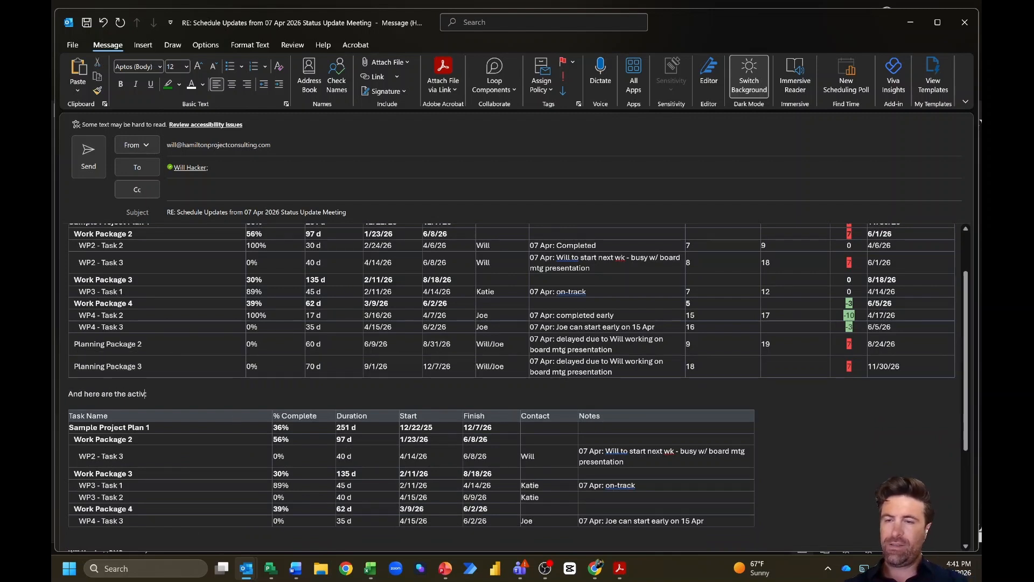
pyautogui.write(' to start or finish in the')
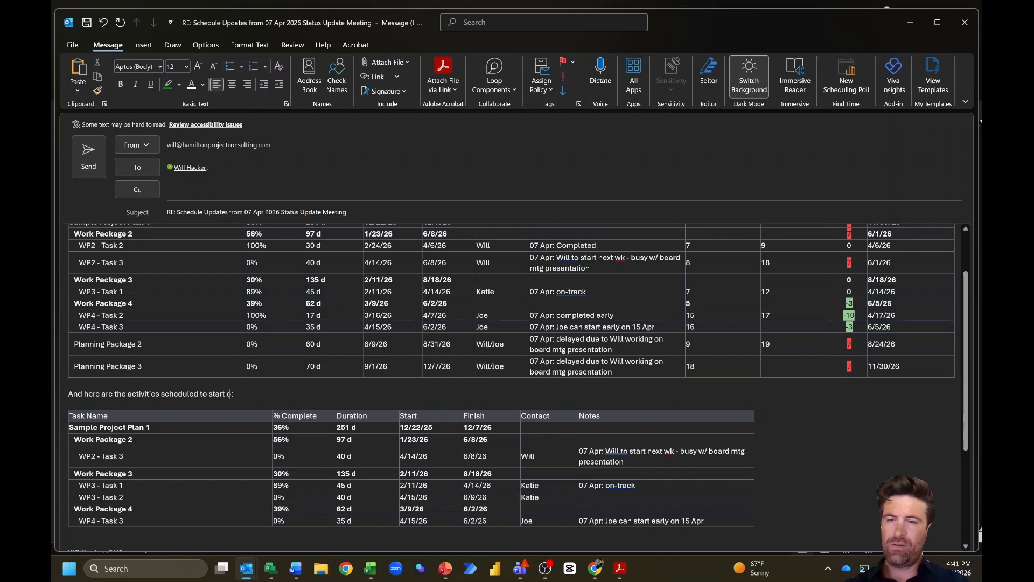
pyautogui.write(' next 2 weeks')
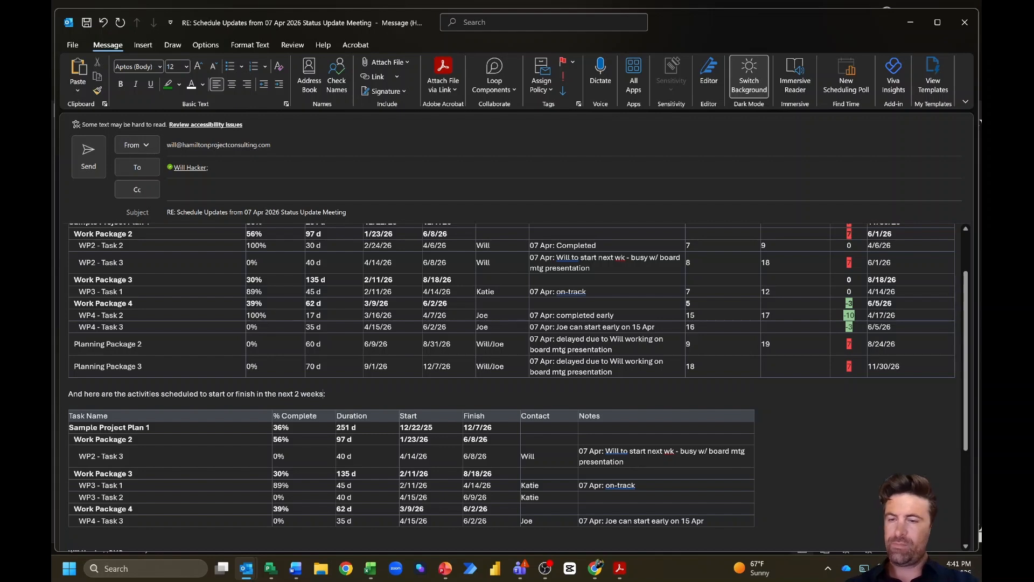
pyautogui.scroll(-1, 168, 484)
pyautogui.click(140, 513)
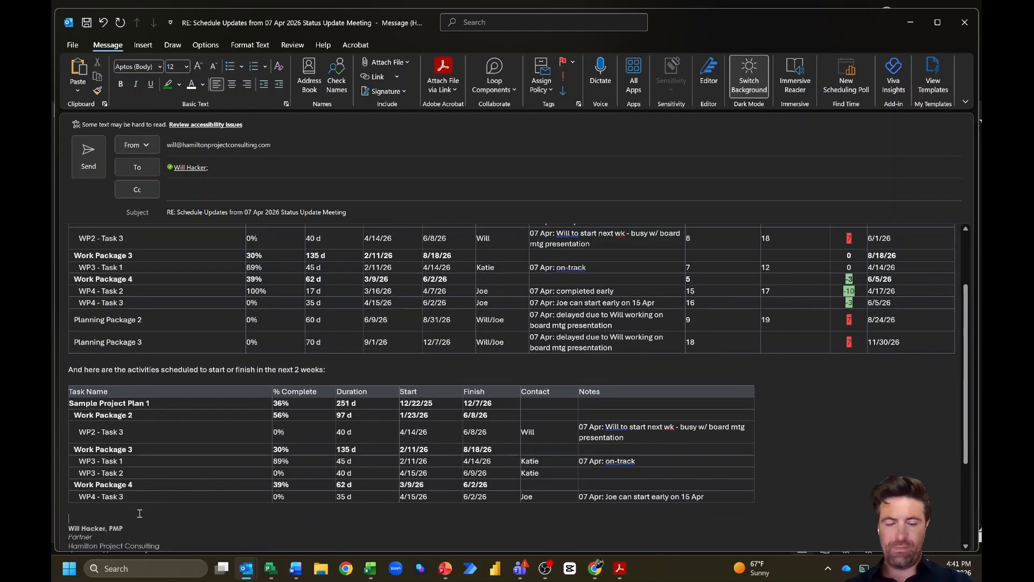
pyautogui.press('Return')
pyautogui.write('Thanks,')
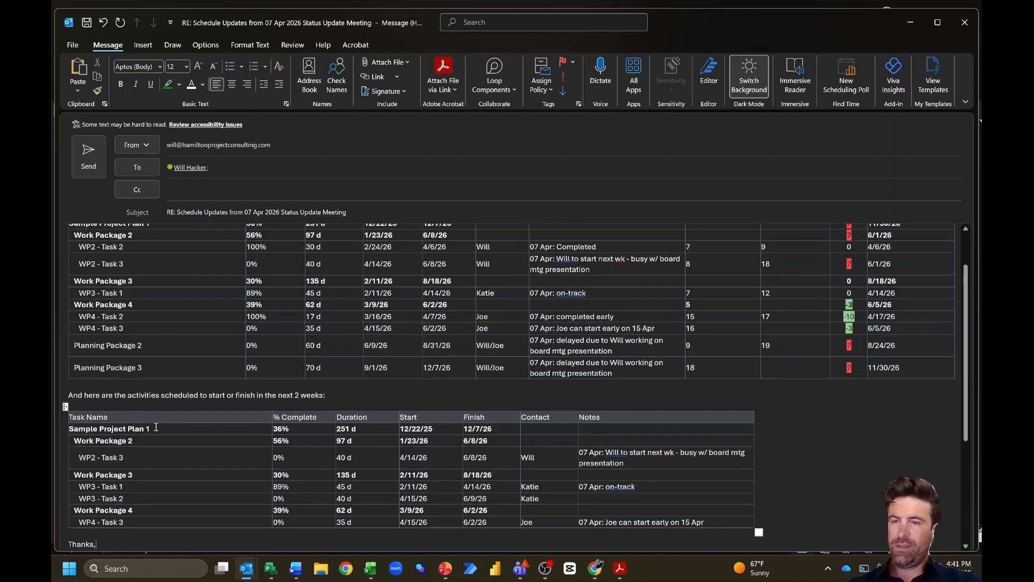
pyautogui.scroll(4, 167, 261)
pyautogui.scroll(-7, 167, 260)
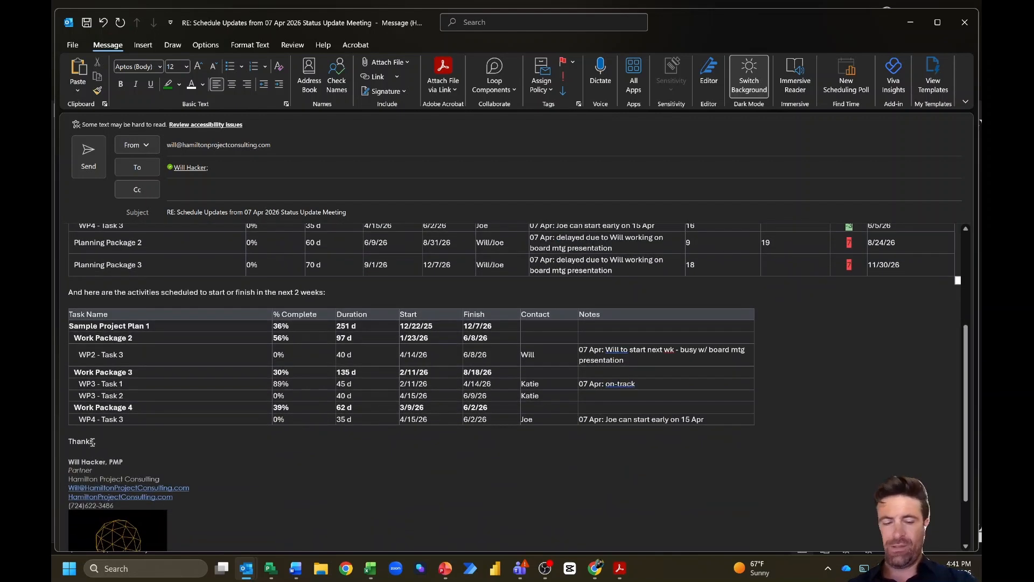
pyautogui.click(92, 441)
pyautogui.write('again,')
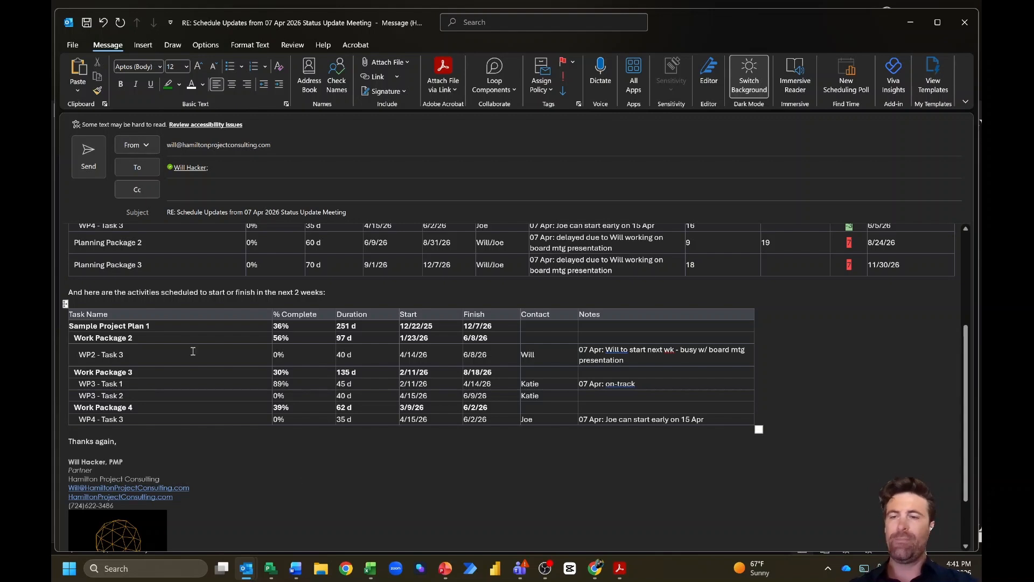
pyautogui.scroll(4, 193, 351)
pyautogui.scroll(3, 192, 351)
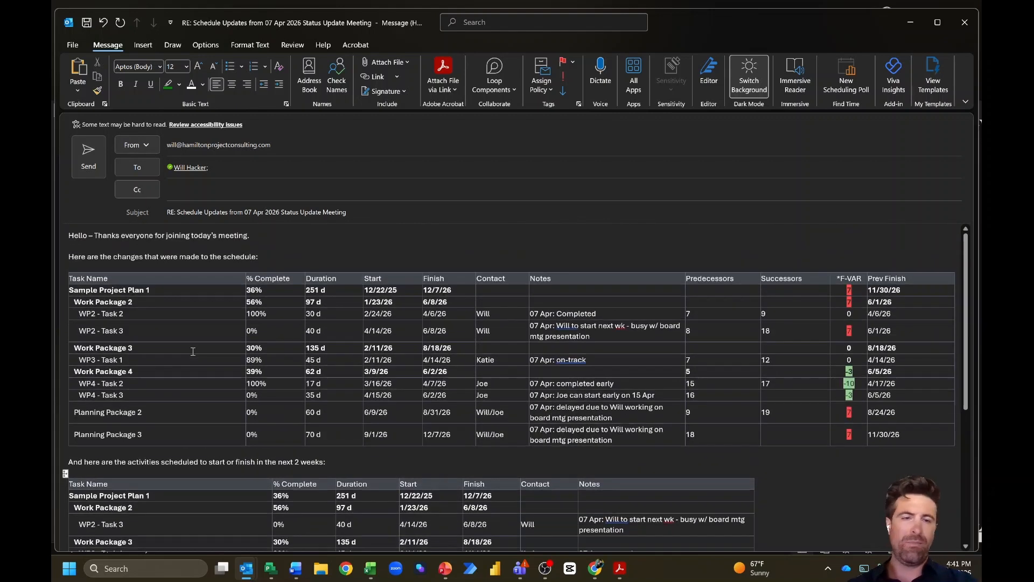
pyautogui.scroll(-1, 192, 351)
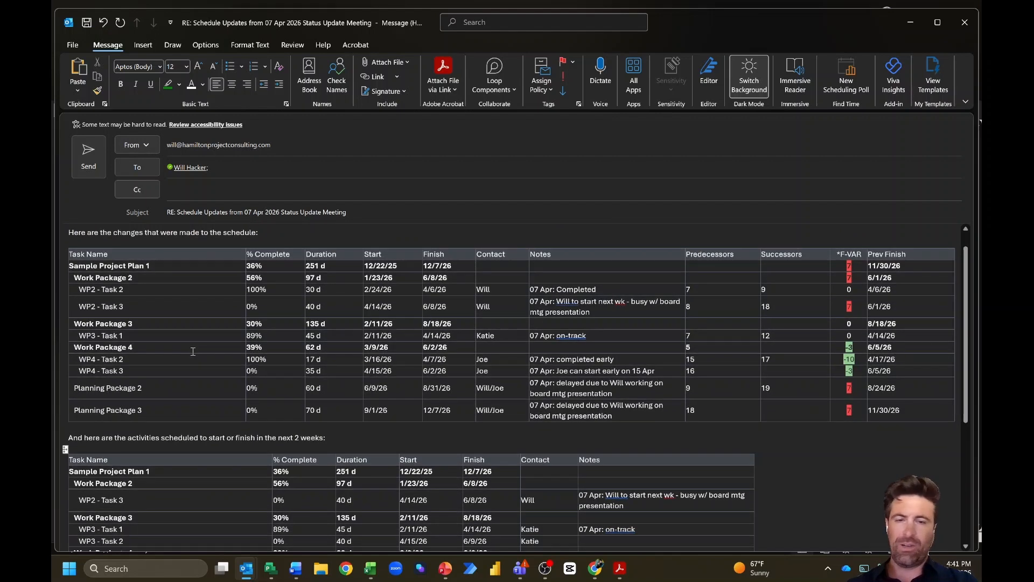
pyautogui.scroll(-2, 192, 351)
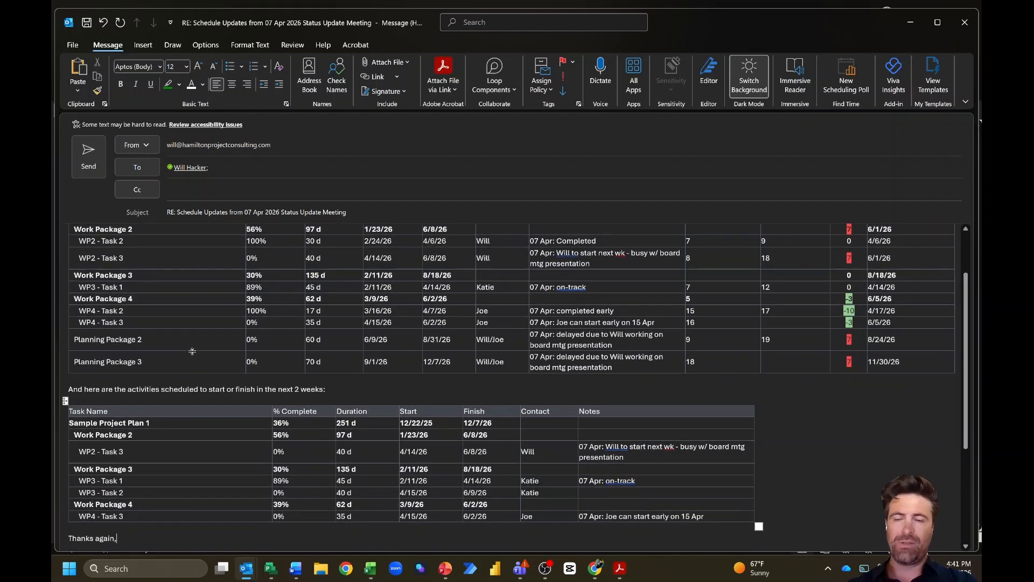
pyautogui.scroll(-2, 192, 351)
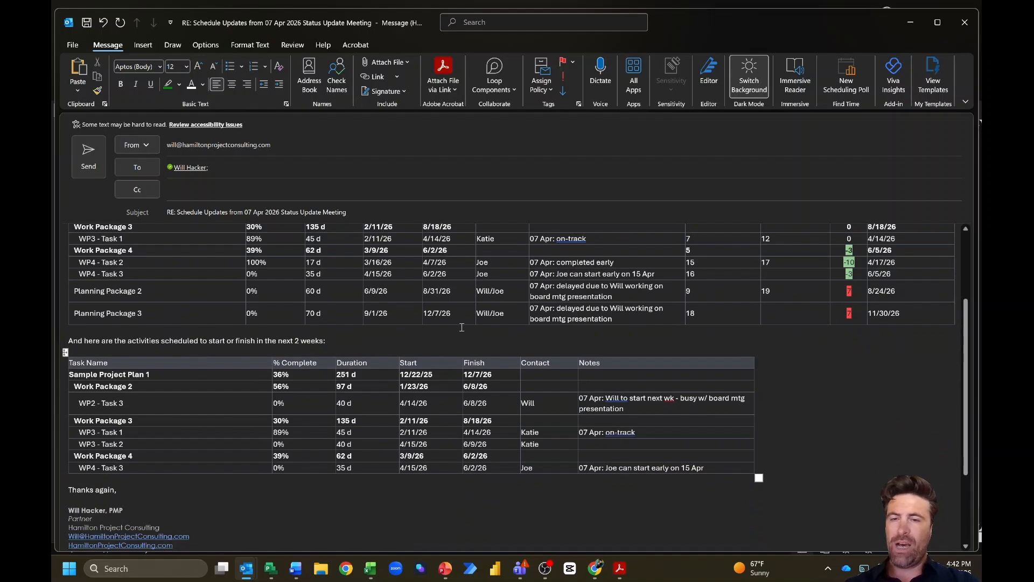
pyautogui.scroll(5, 401, 336)
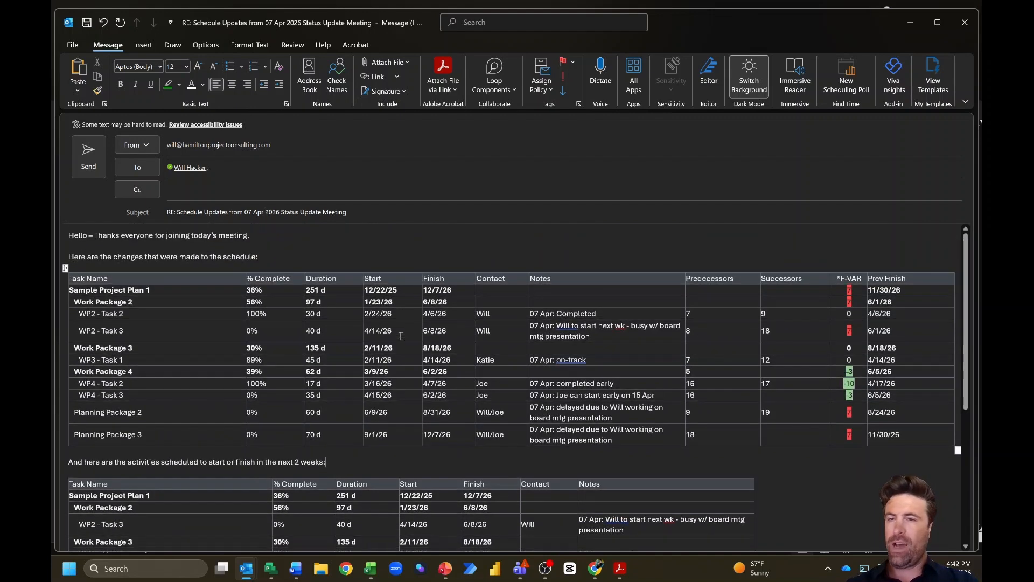
pyautogui.click(398, 247)
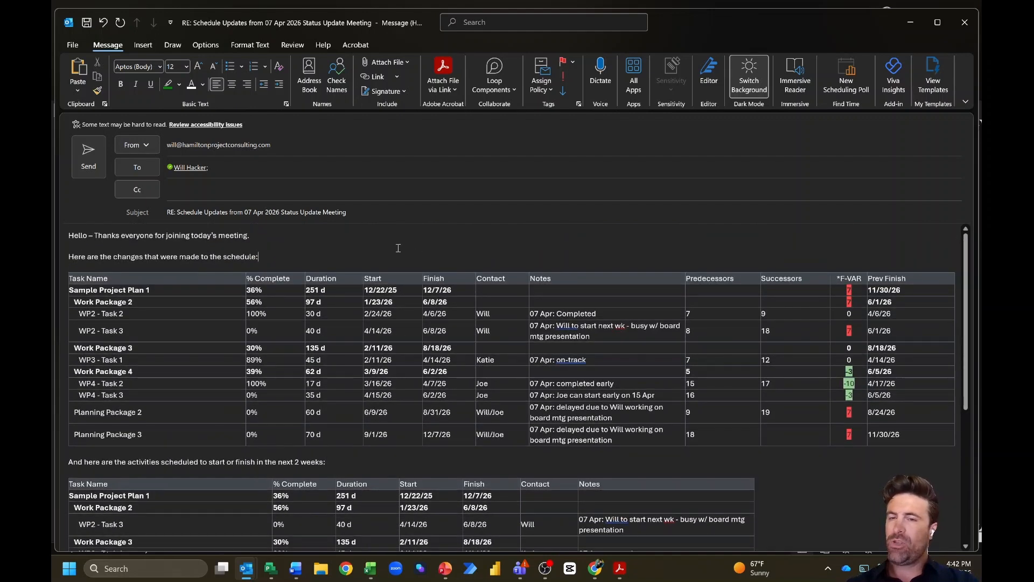
pyautogui.click(56, 259)
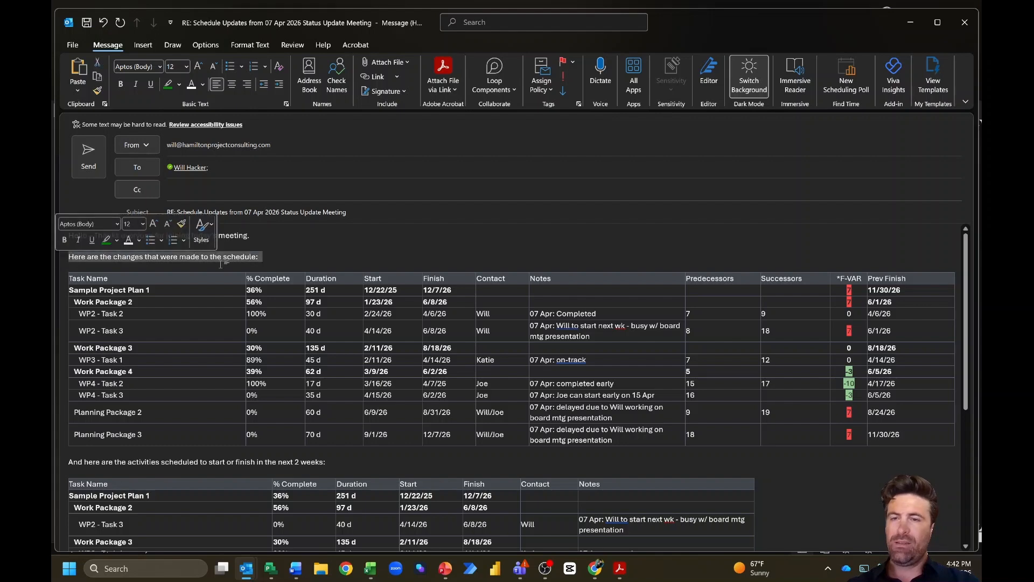
pyautogui.click(343, 265)
pyautogui.scroll(-3, 394, 379)
pyautogui.scroll(-2, 394, 378)
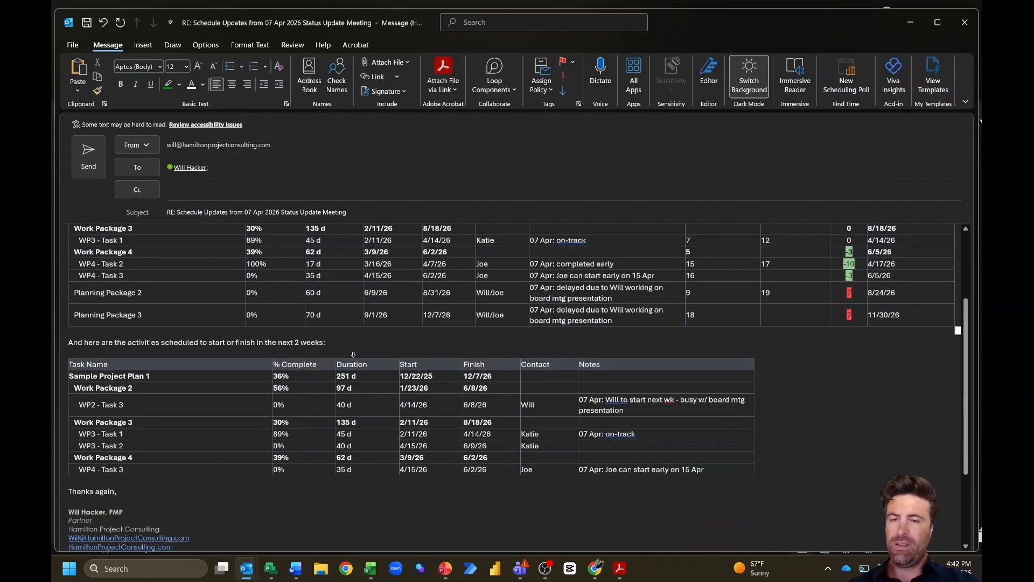
pyautogui.moveTo(361, 340); pyautogui.dragTo(79, 336)
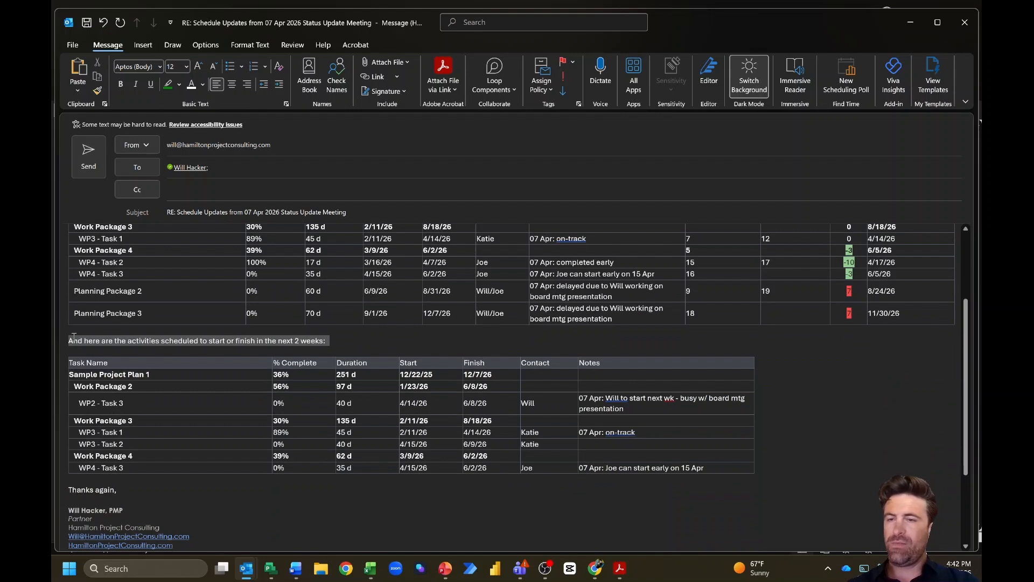
pyautogui.click(349, 337)
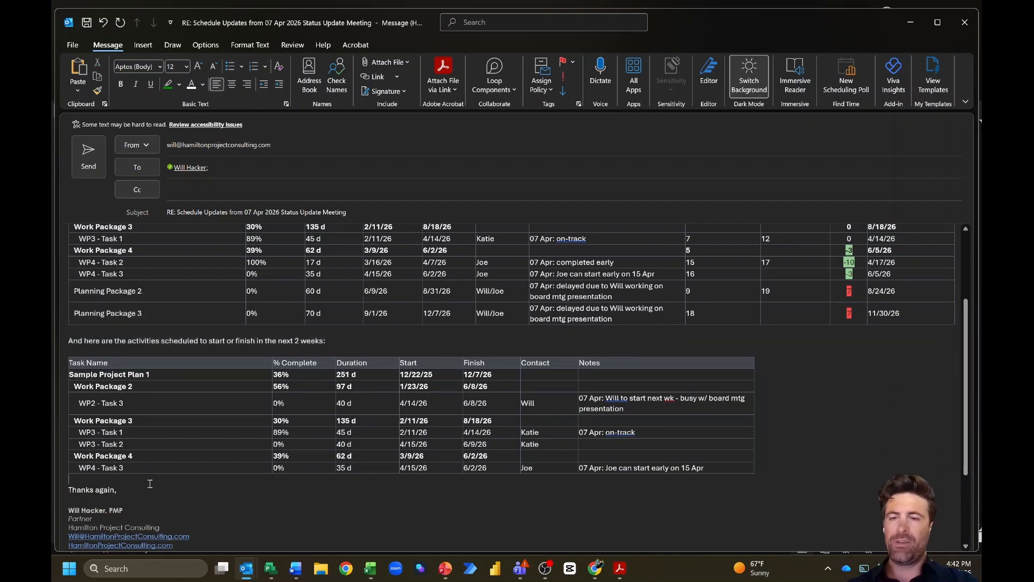
pyautogui.scroll(4, 150, 484)
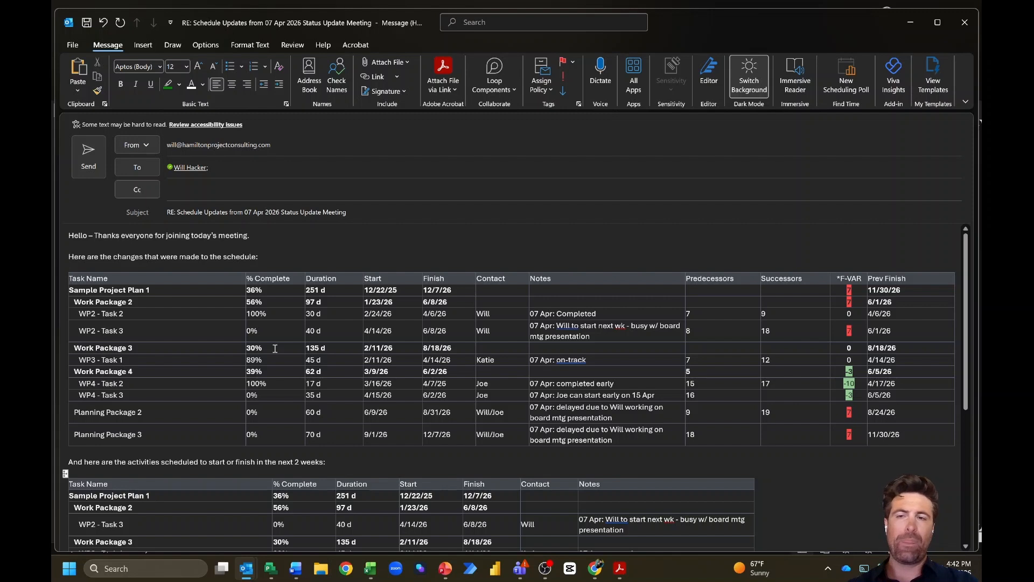
pyautogui.click(294, 229)
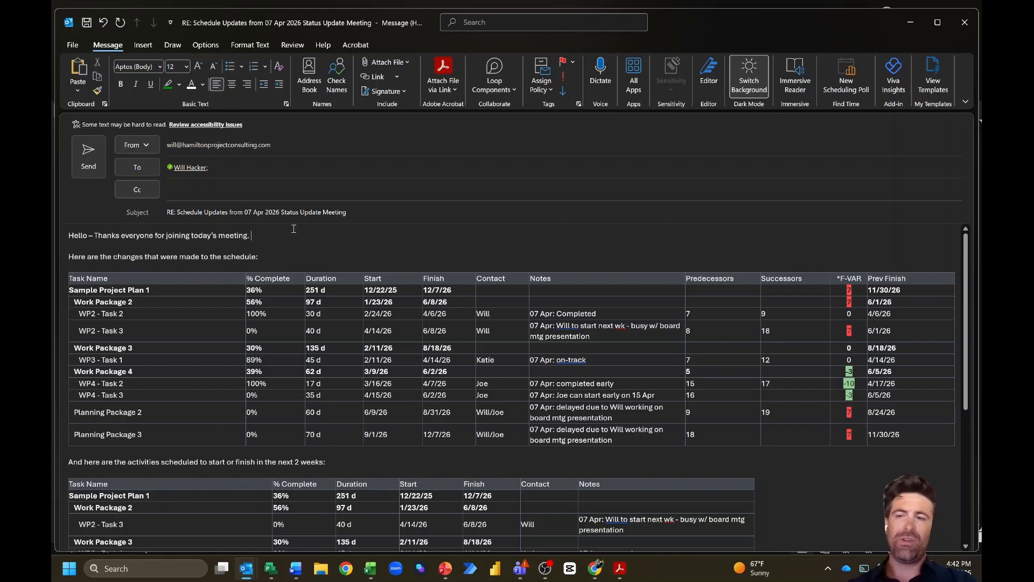
pyautogui.scroll(-2, 367, 299)
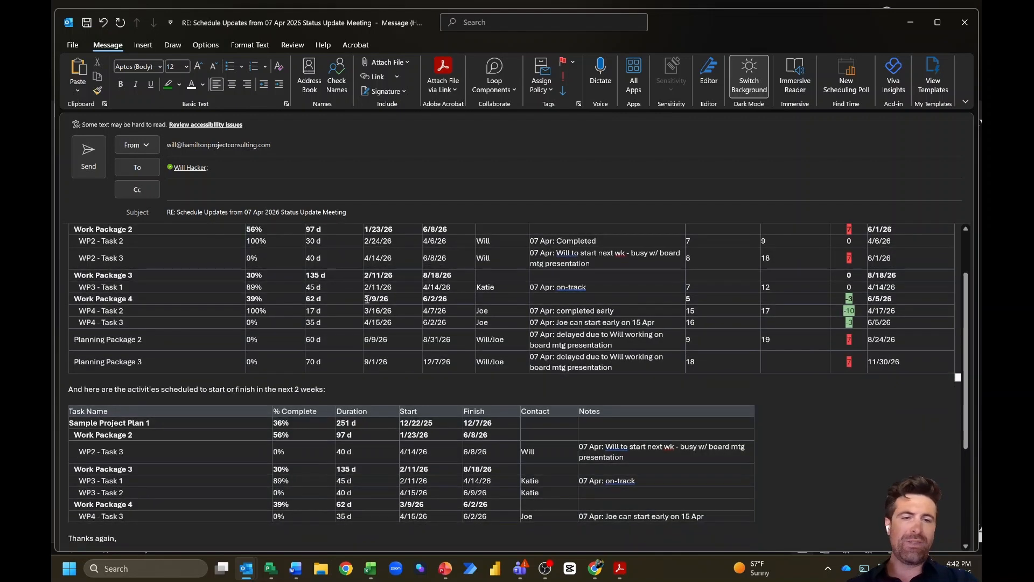
pyautogui.scroll(-1, 367, 299)
pyautogui.click(289, 489)
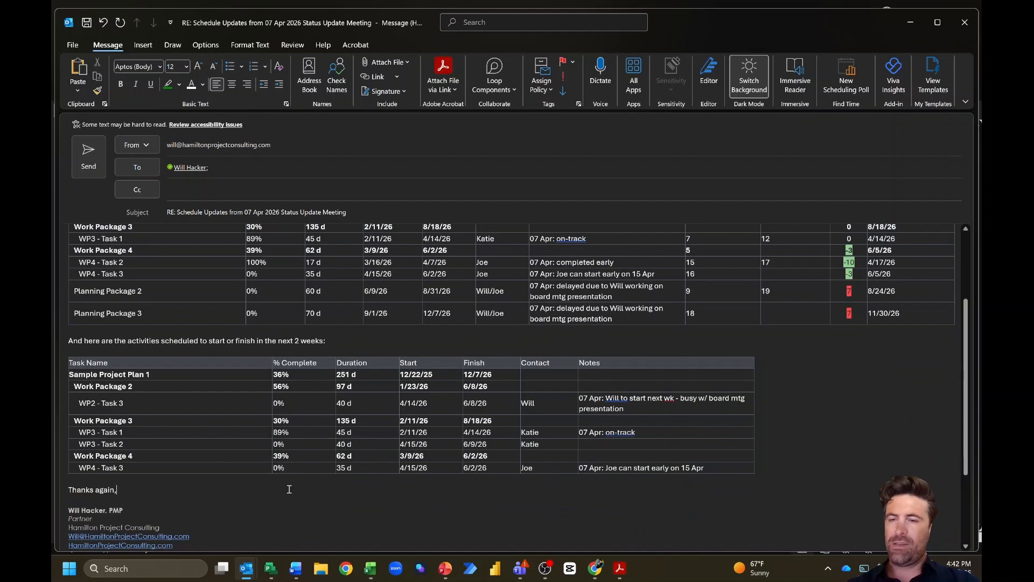
# Step: Delete the Predecessors and Successors columns from the schedule-changes table
pyautogui.scroll(3, 323, 242)
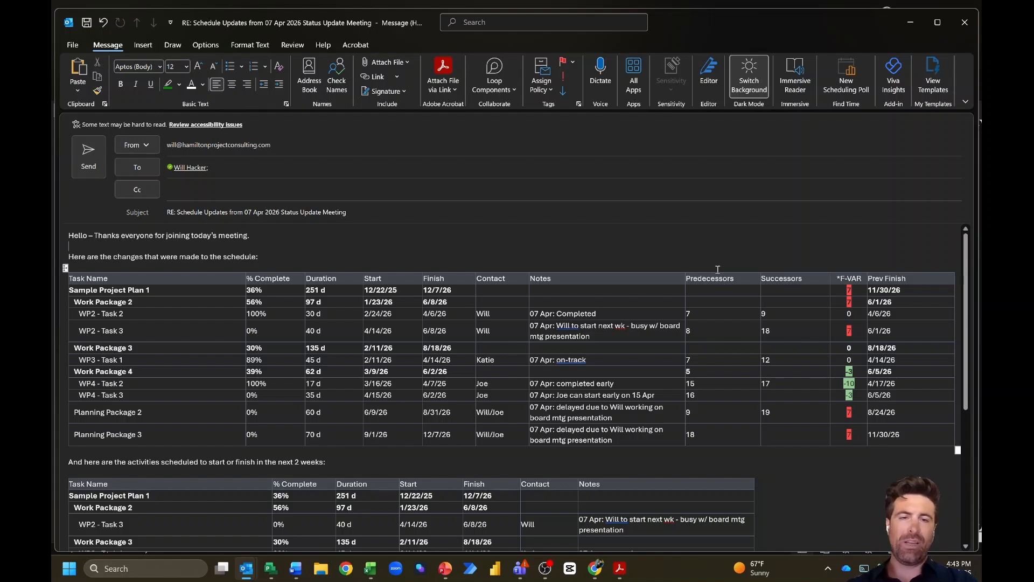
pyautogui.moveTo(720, 271); pyautogui.dragTo(789, 283)
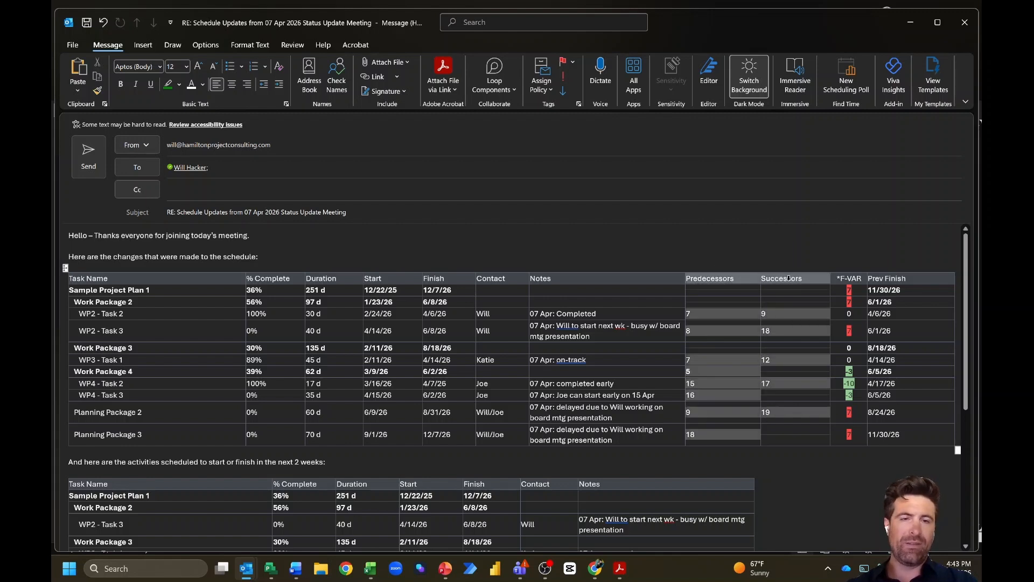
pyautogui.rightClick(774, 283)
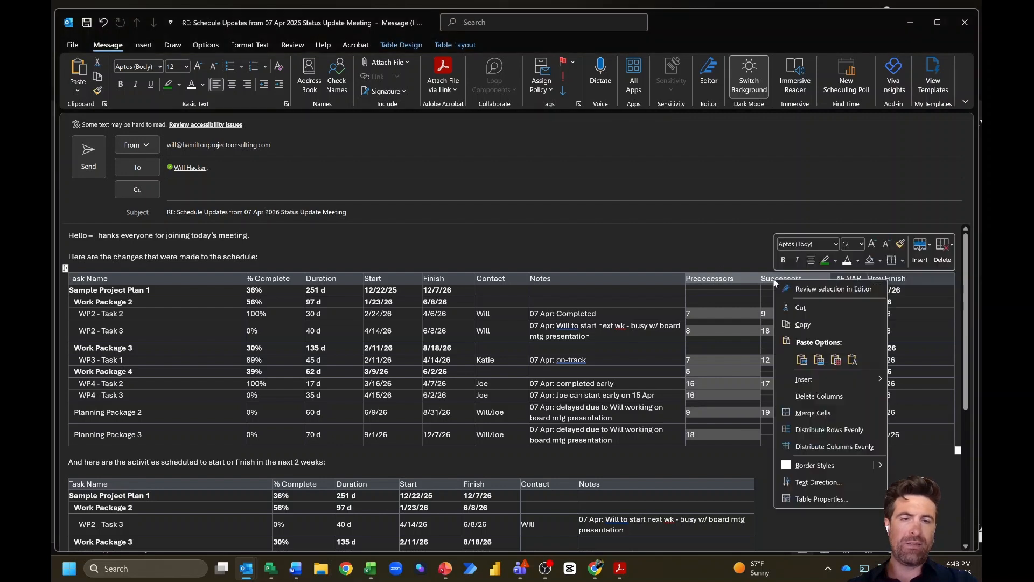
pyautogui.click(811, 399)
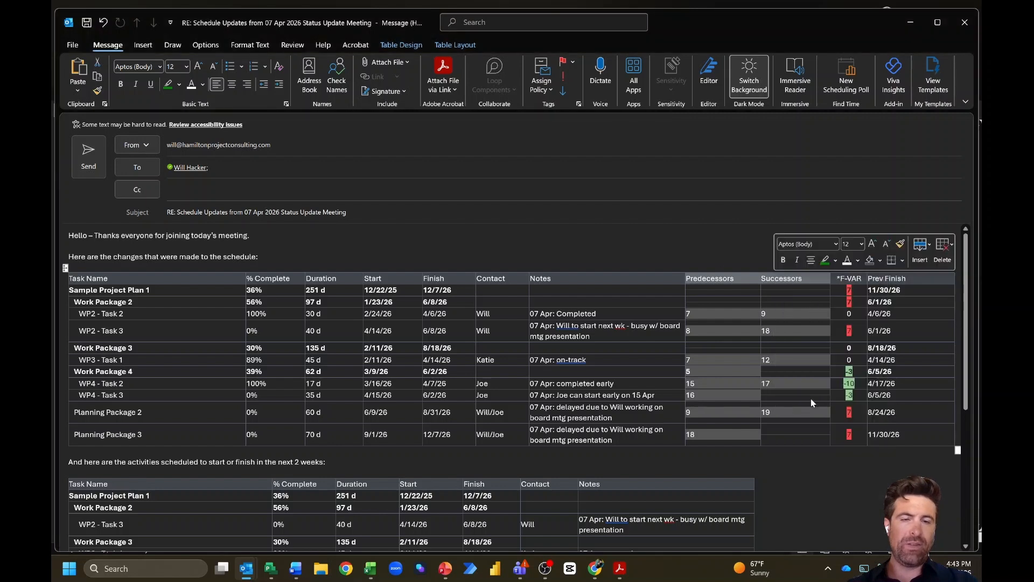
pyautogui.click(632, 459)
# Step: Review the email and send the status update
pyautogui.scroll(-1, 615, 414)
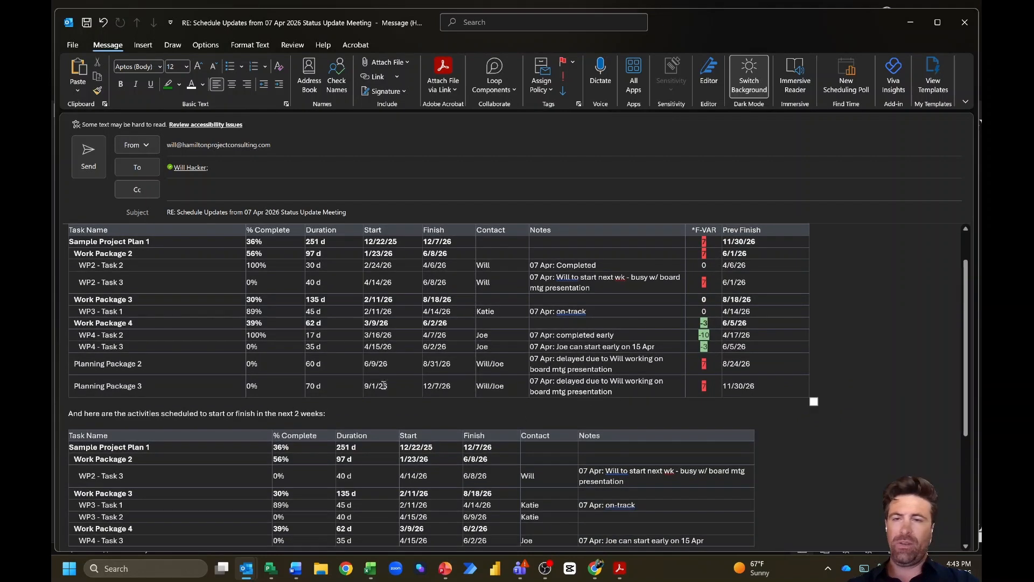
pyautogui.scroll(1, 272, 256)
pyautogui.click(278, 246)
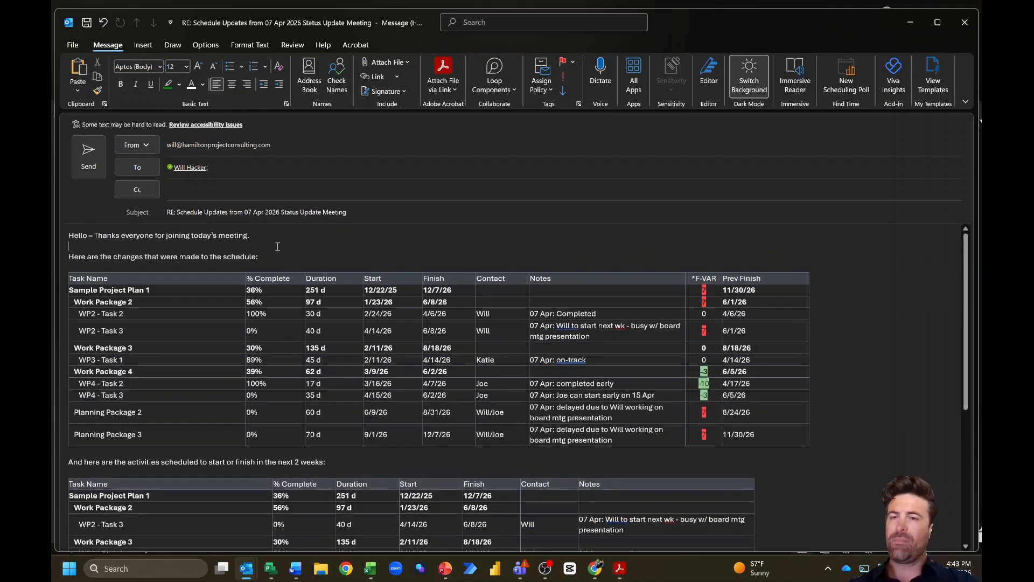
pyautogui.scroll(-4, 273, 290)
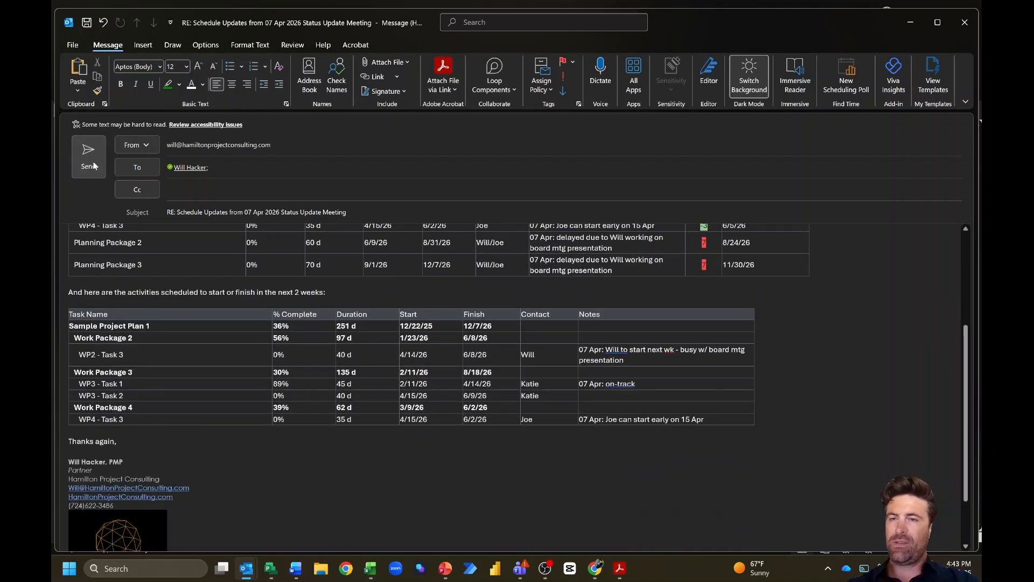
pyautogui.click(90, 164)
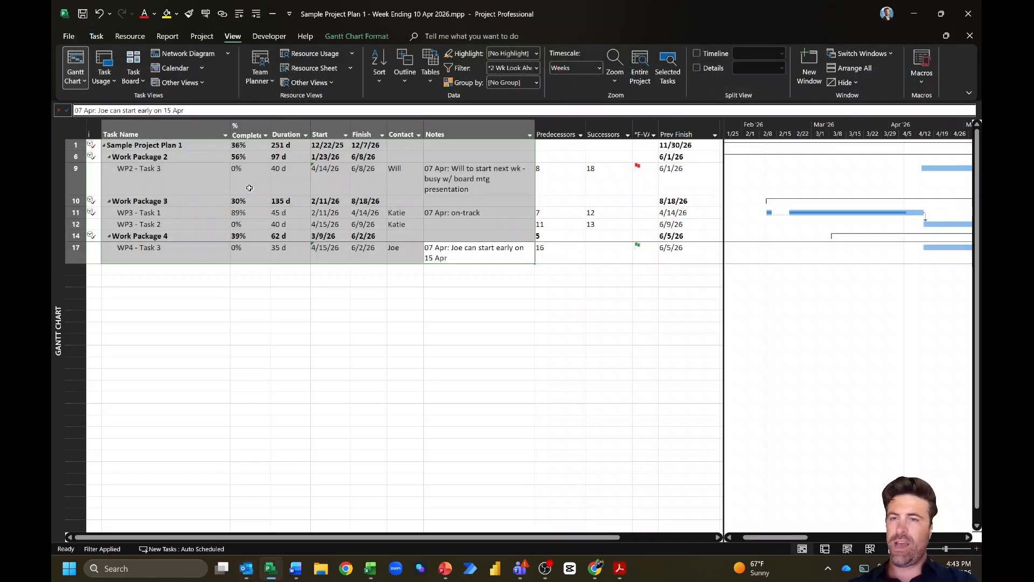
# Step: Back in the look-ahead Gantt view, select WP2 - Task 3's % Complete cell
pyautogui.click(251, 184)
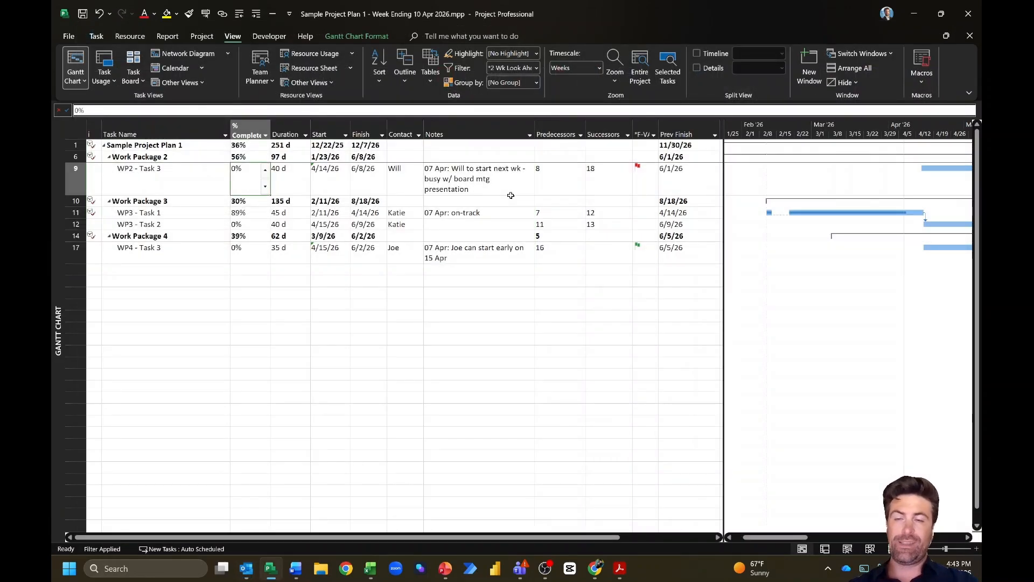